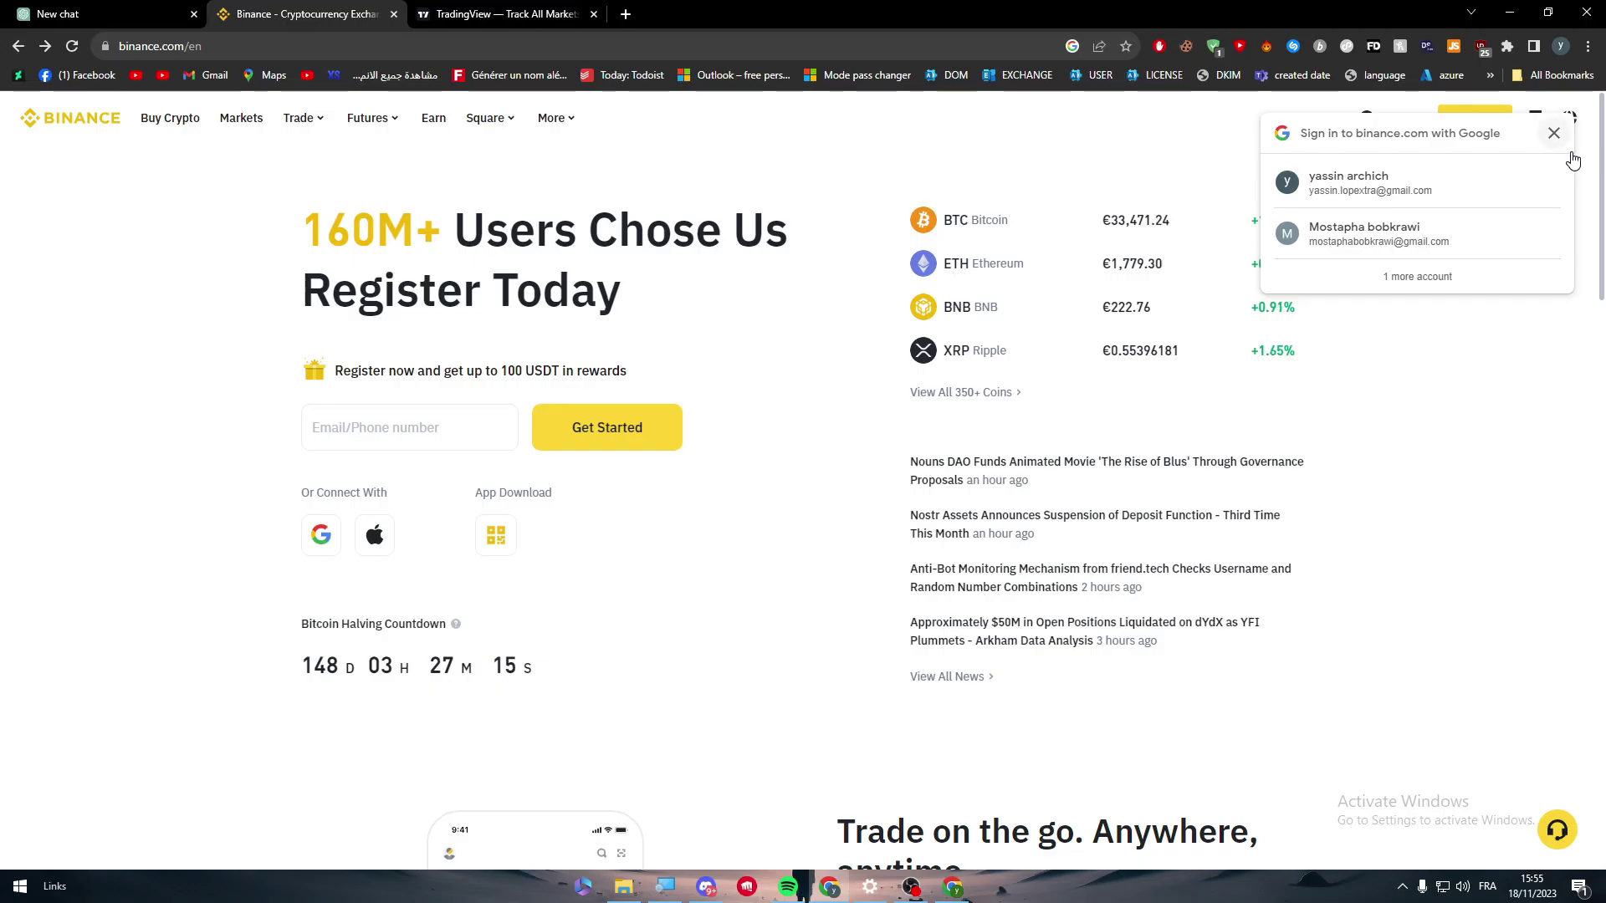
Step: Close the Google sign-in popup at the top right of the Binance homepage
left_click(1553, 133)
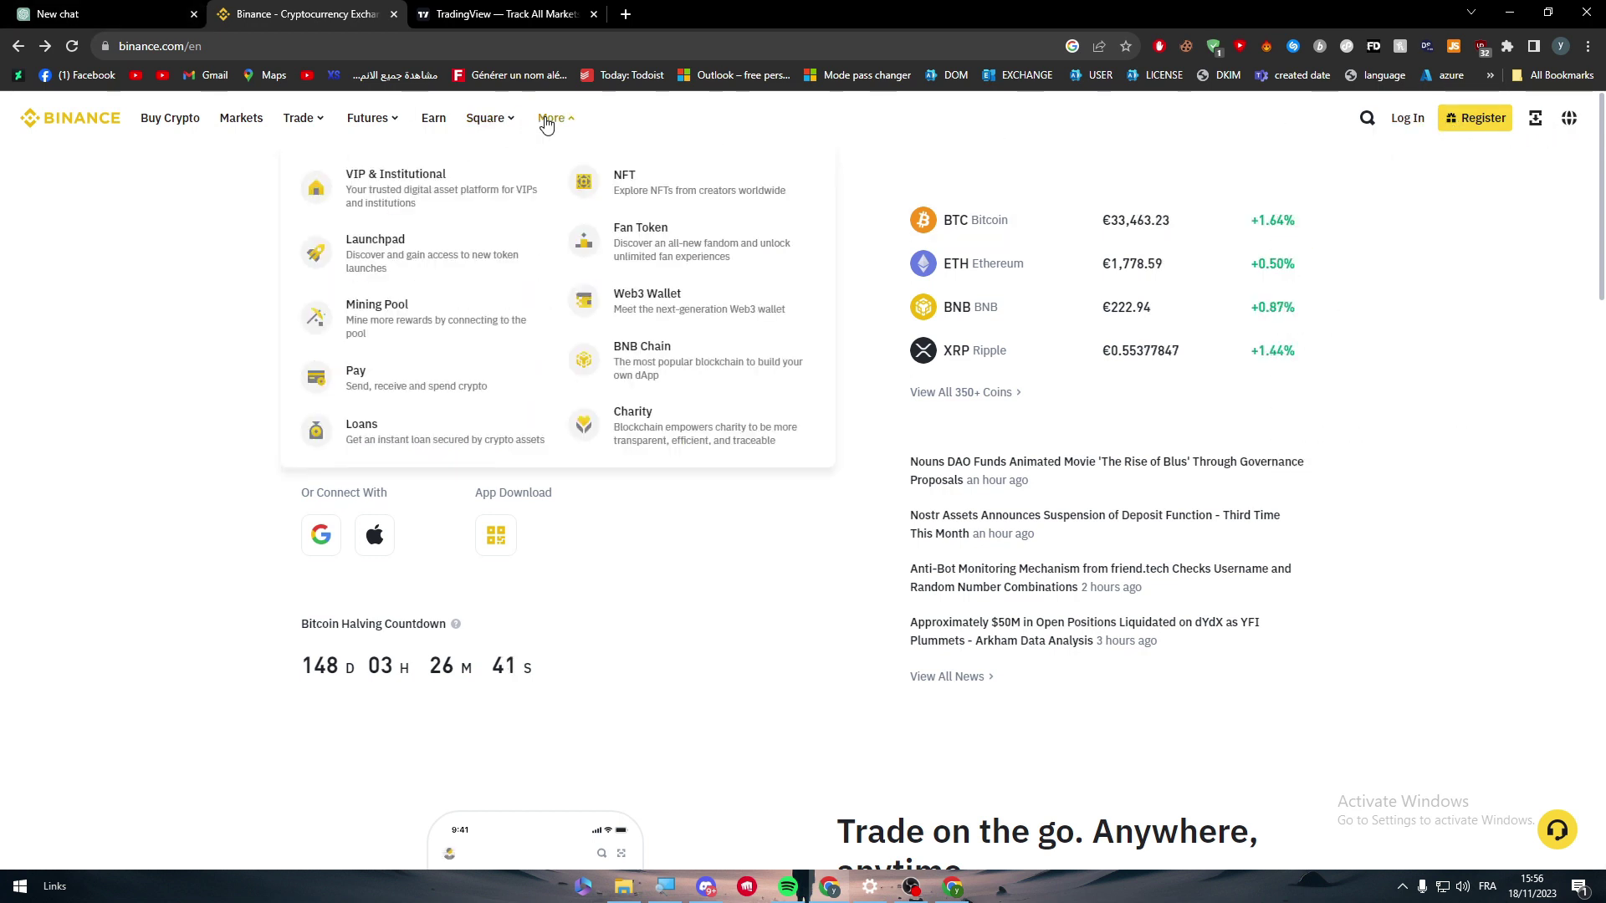
Step: On the TradingView tab, dismiss the Google sign-in popup and scroll through the homepage
left_click(457, 10)
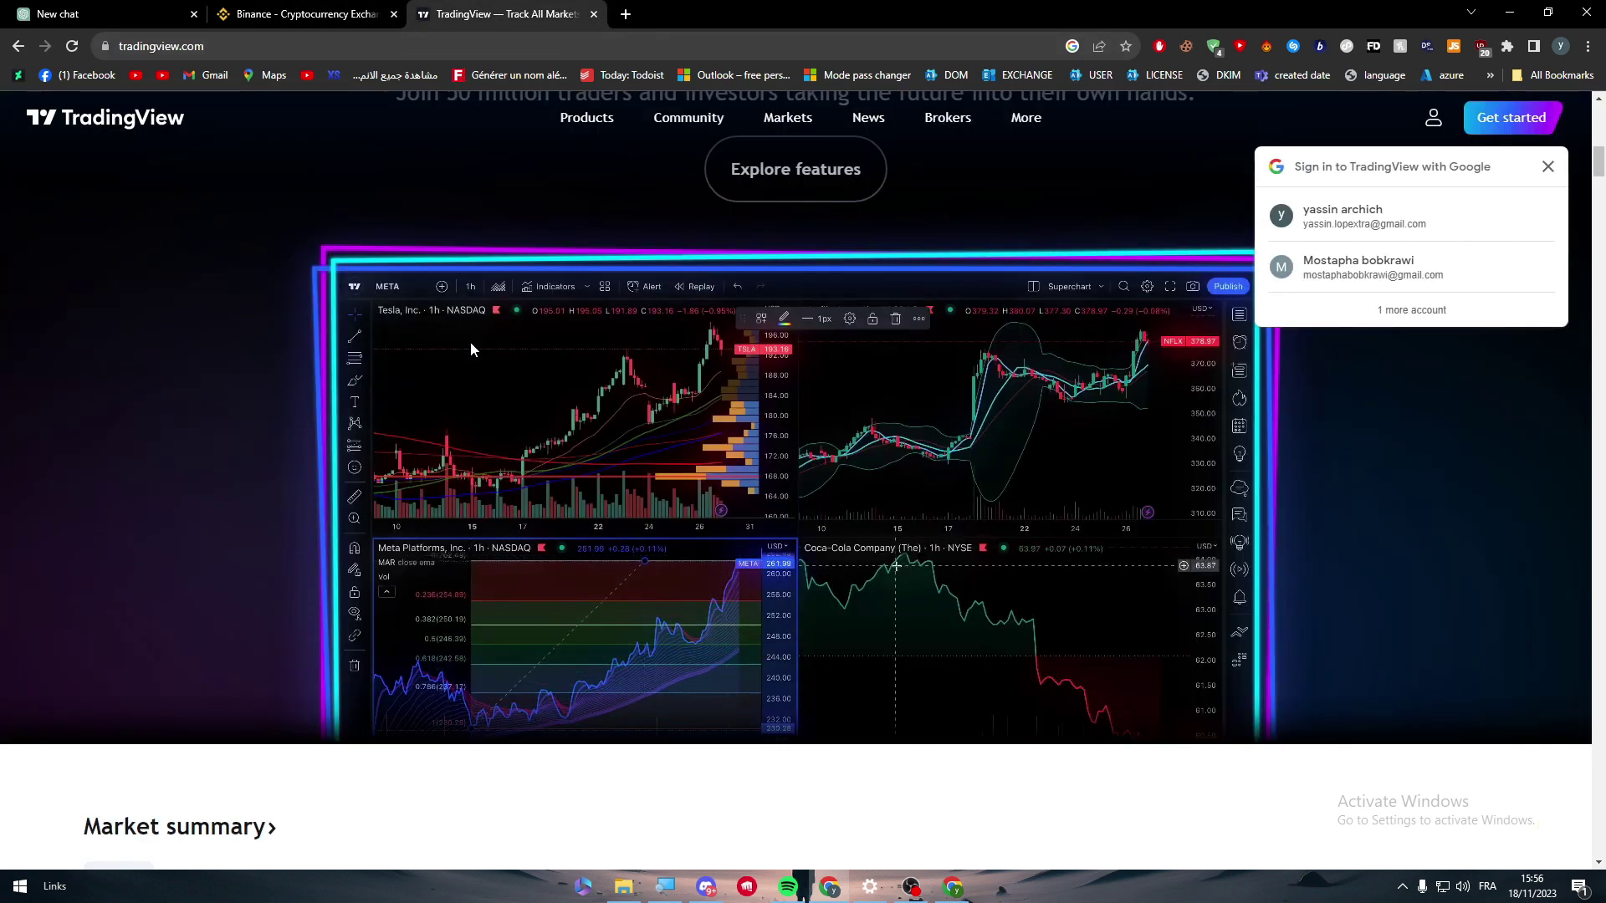
left_click(1552, 168)
scroll(1338, 418, "down", 3)
scroll(1098, 836, "up", 7)
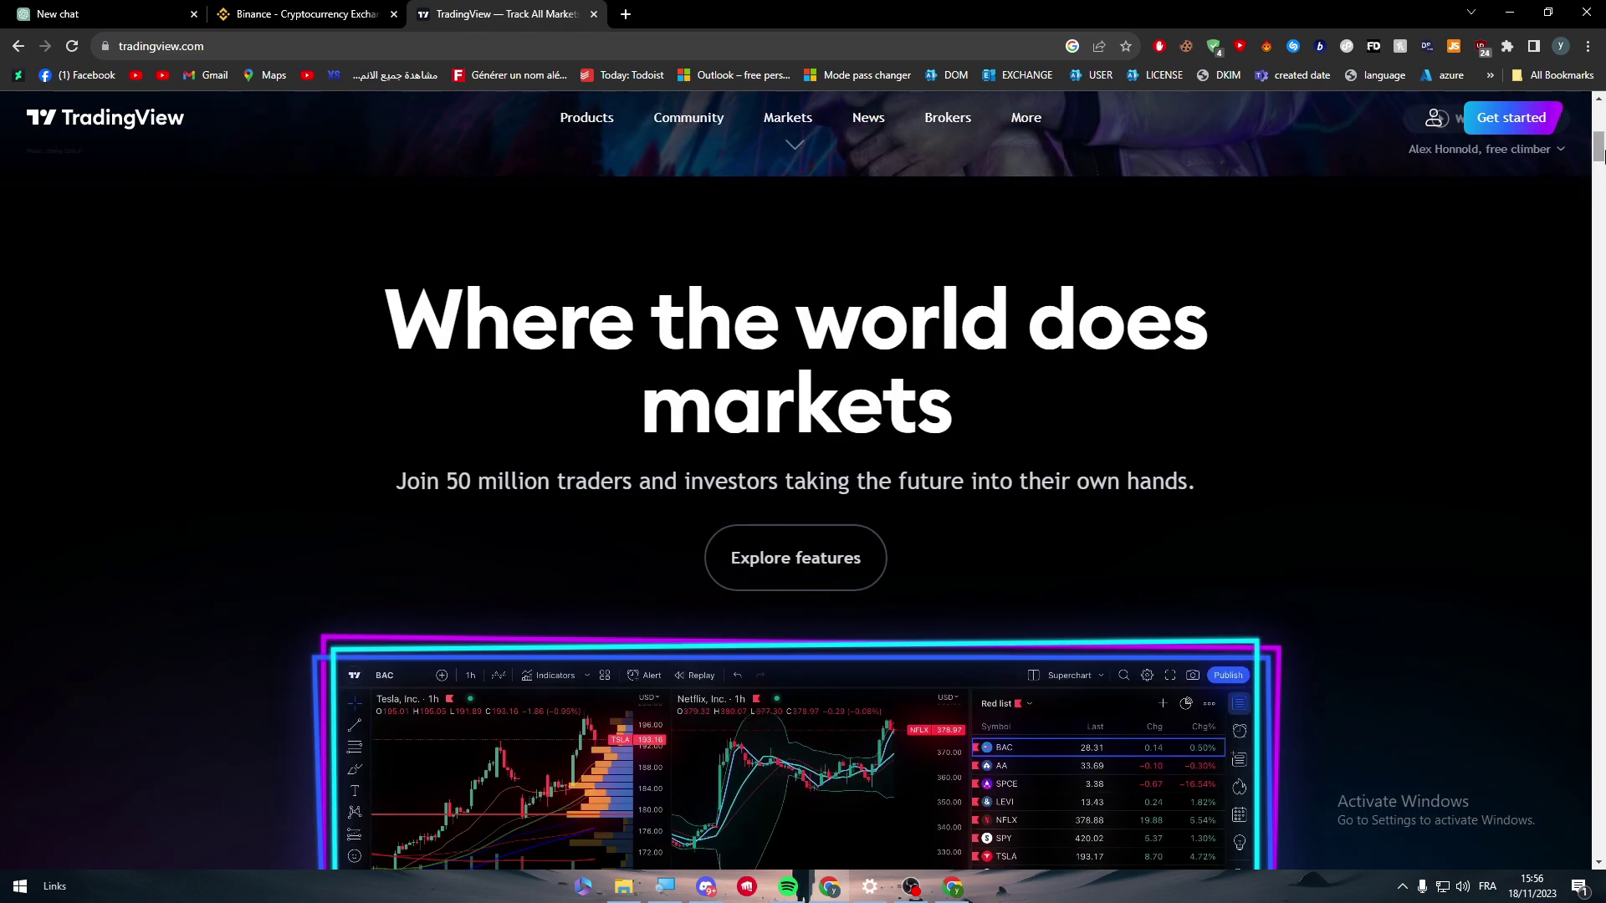
scroll(1599, 153, "down", 5)
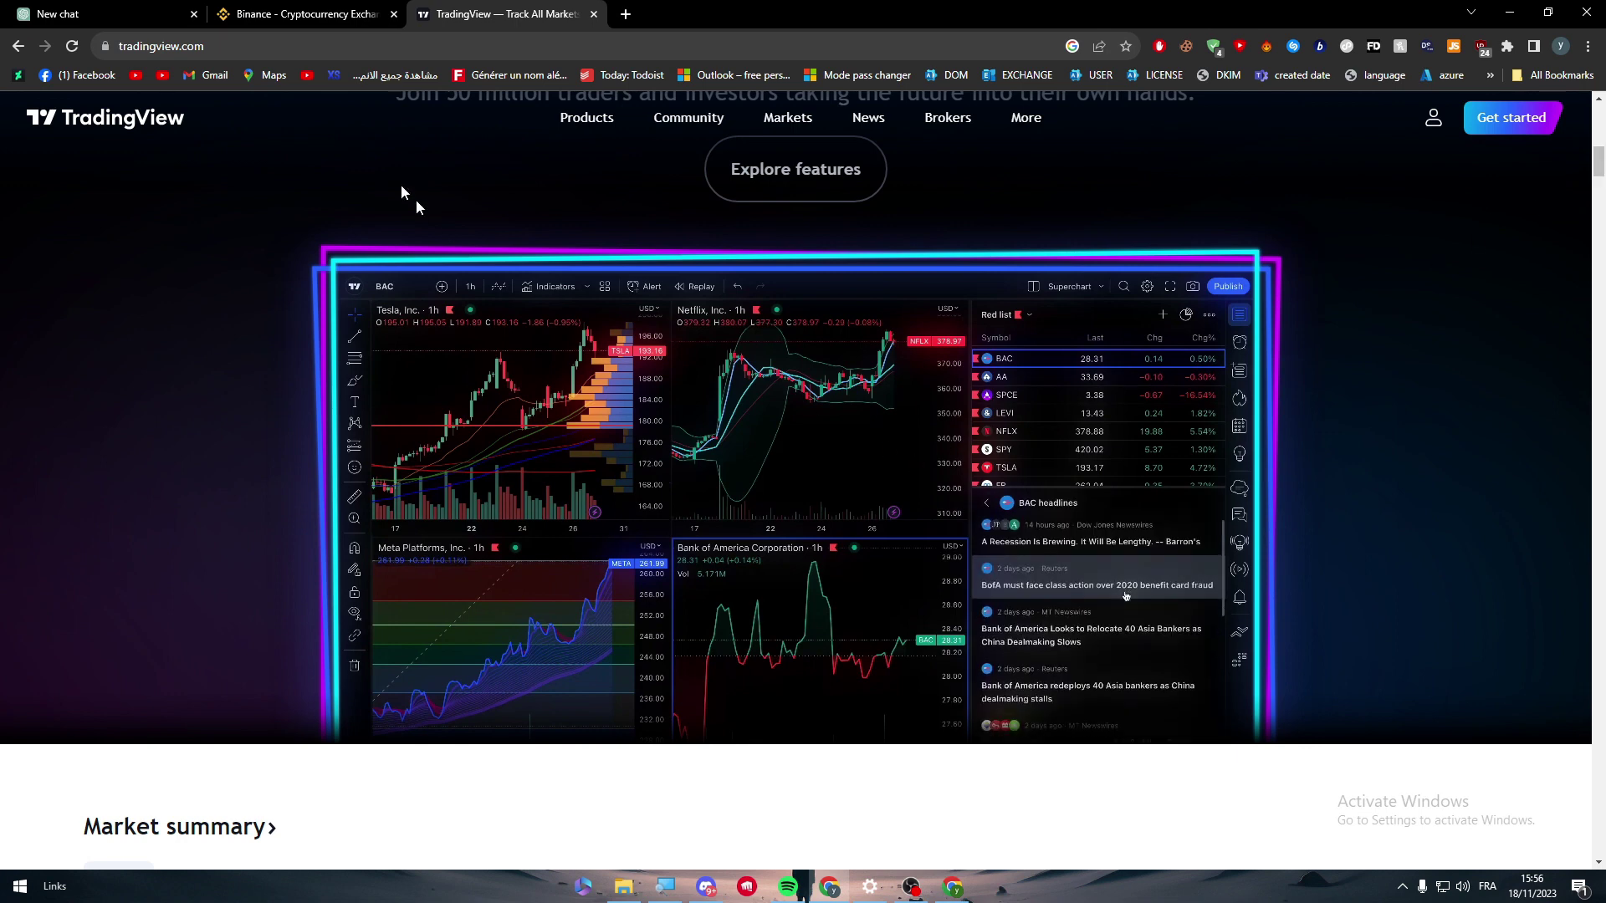
Step: After another look at TradingView, go back to Binance and open its Bitcoin price page
left_click(322, 17)
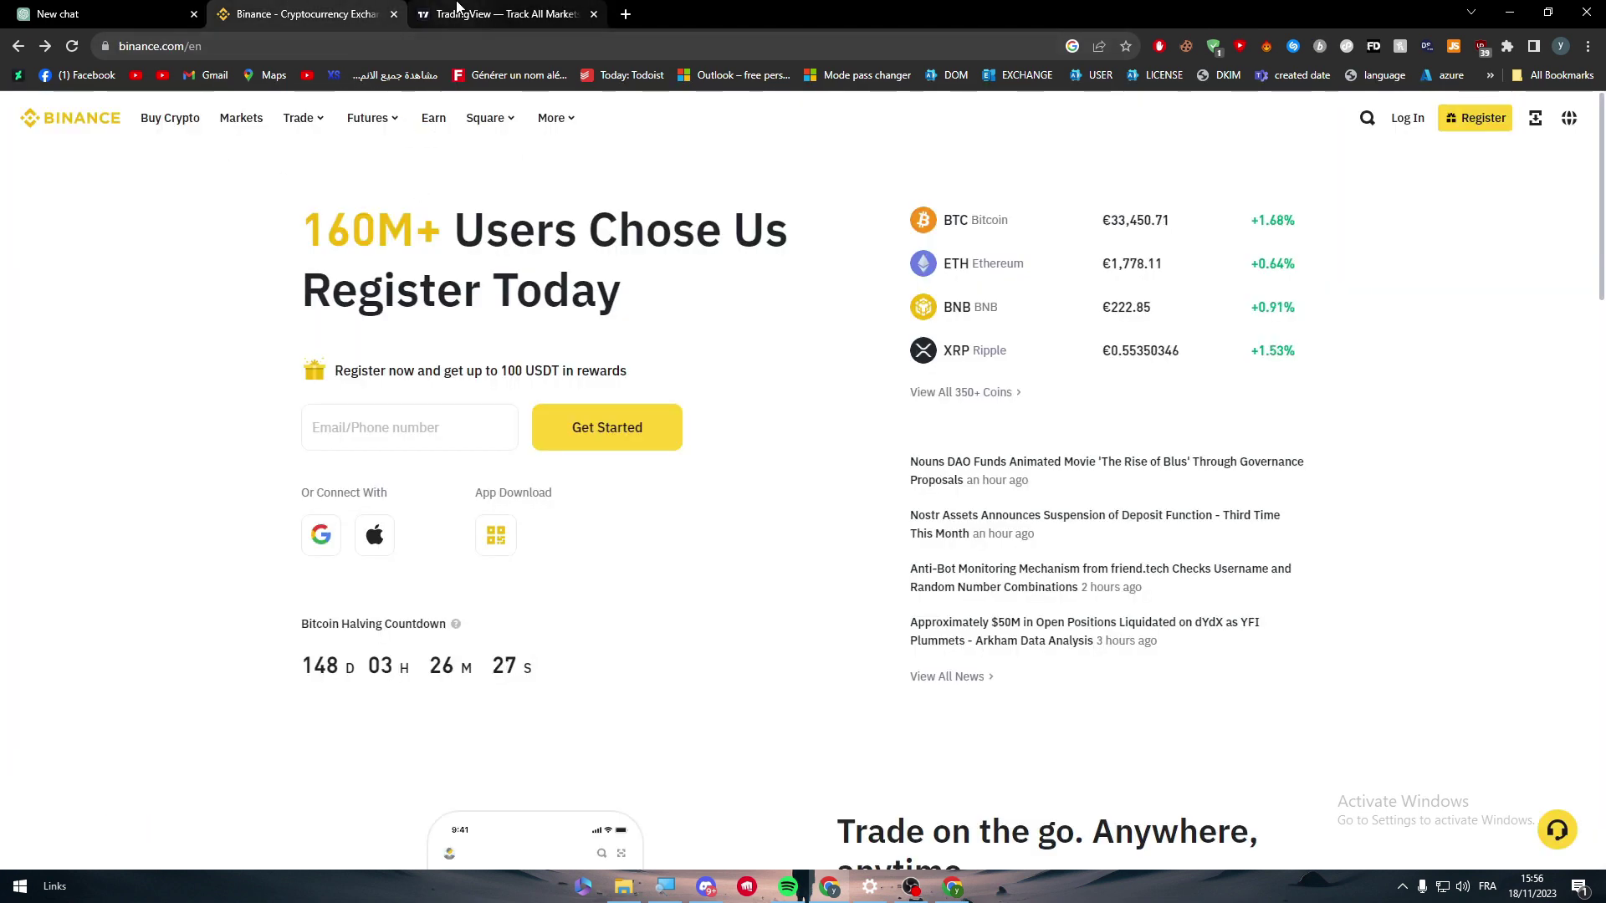
left_click(457, 11)
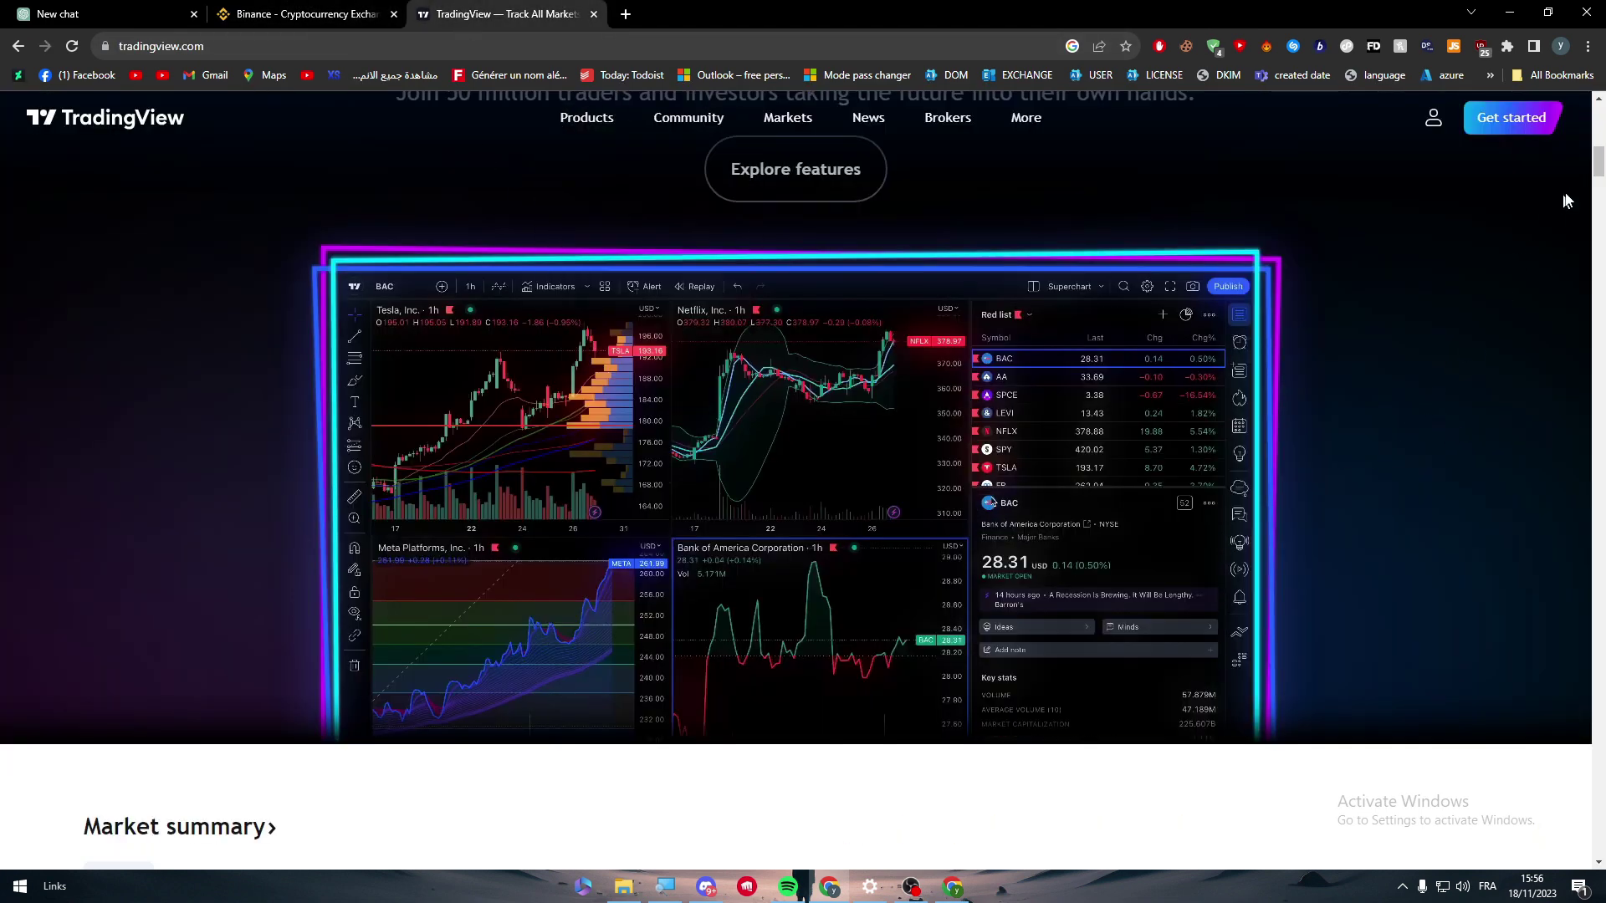
scroll(1599, 134, "up", 5)
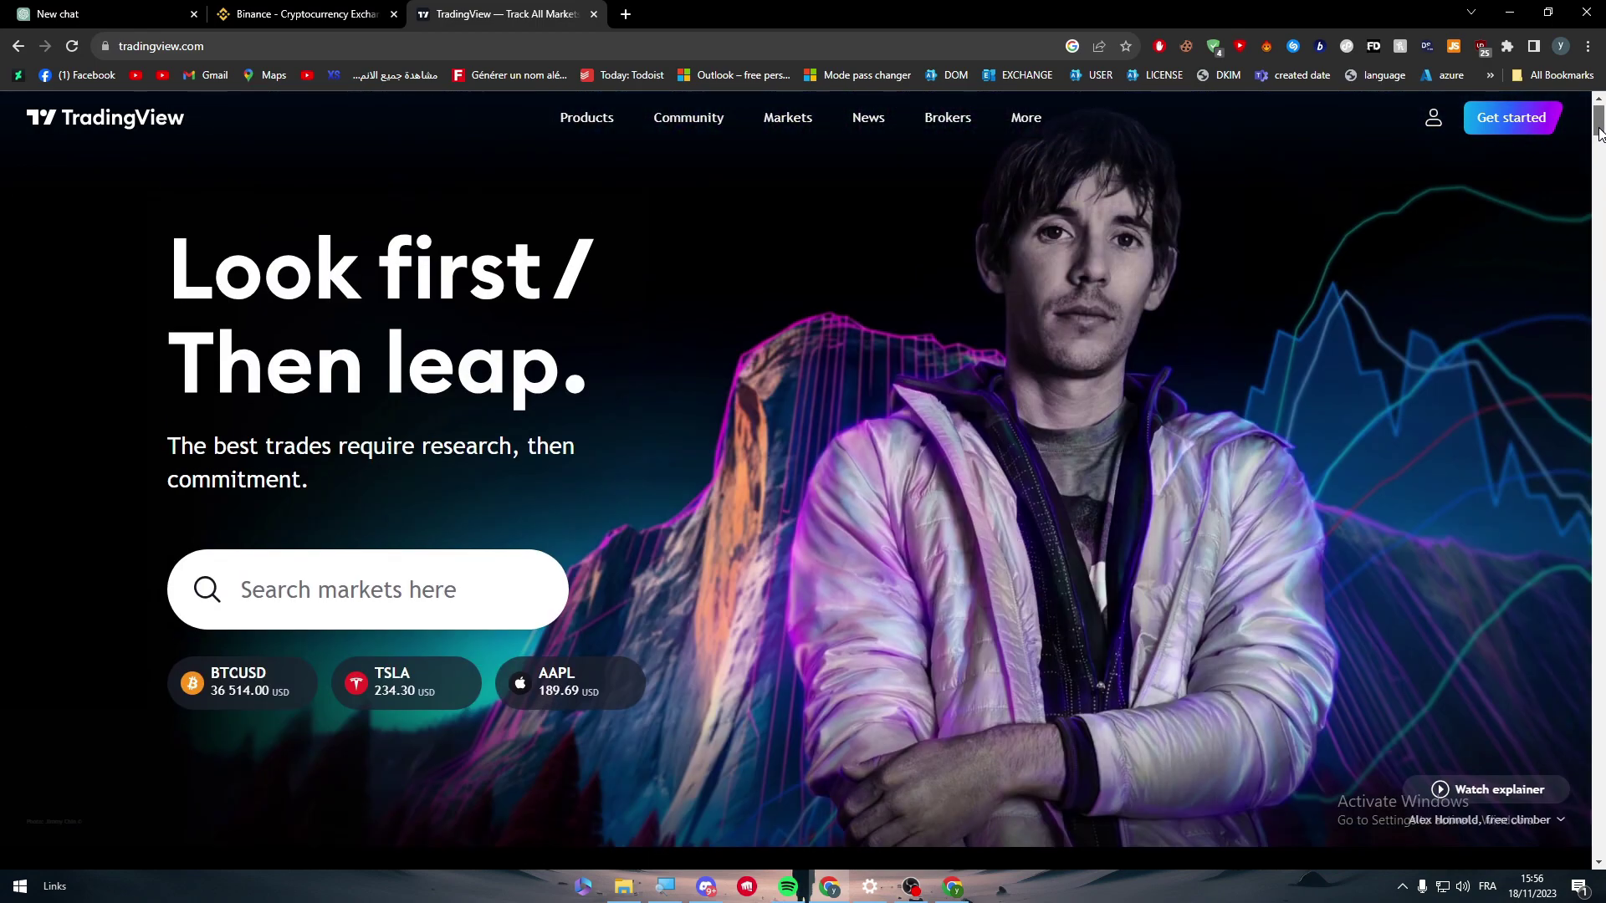
mouse_move(1599, 134)
left_mouse_down()
mouse_move(1599, 314)
mouse_move(1599, 172)
left_mouse_up()
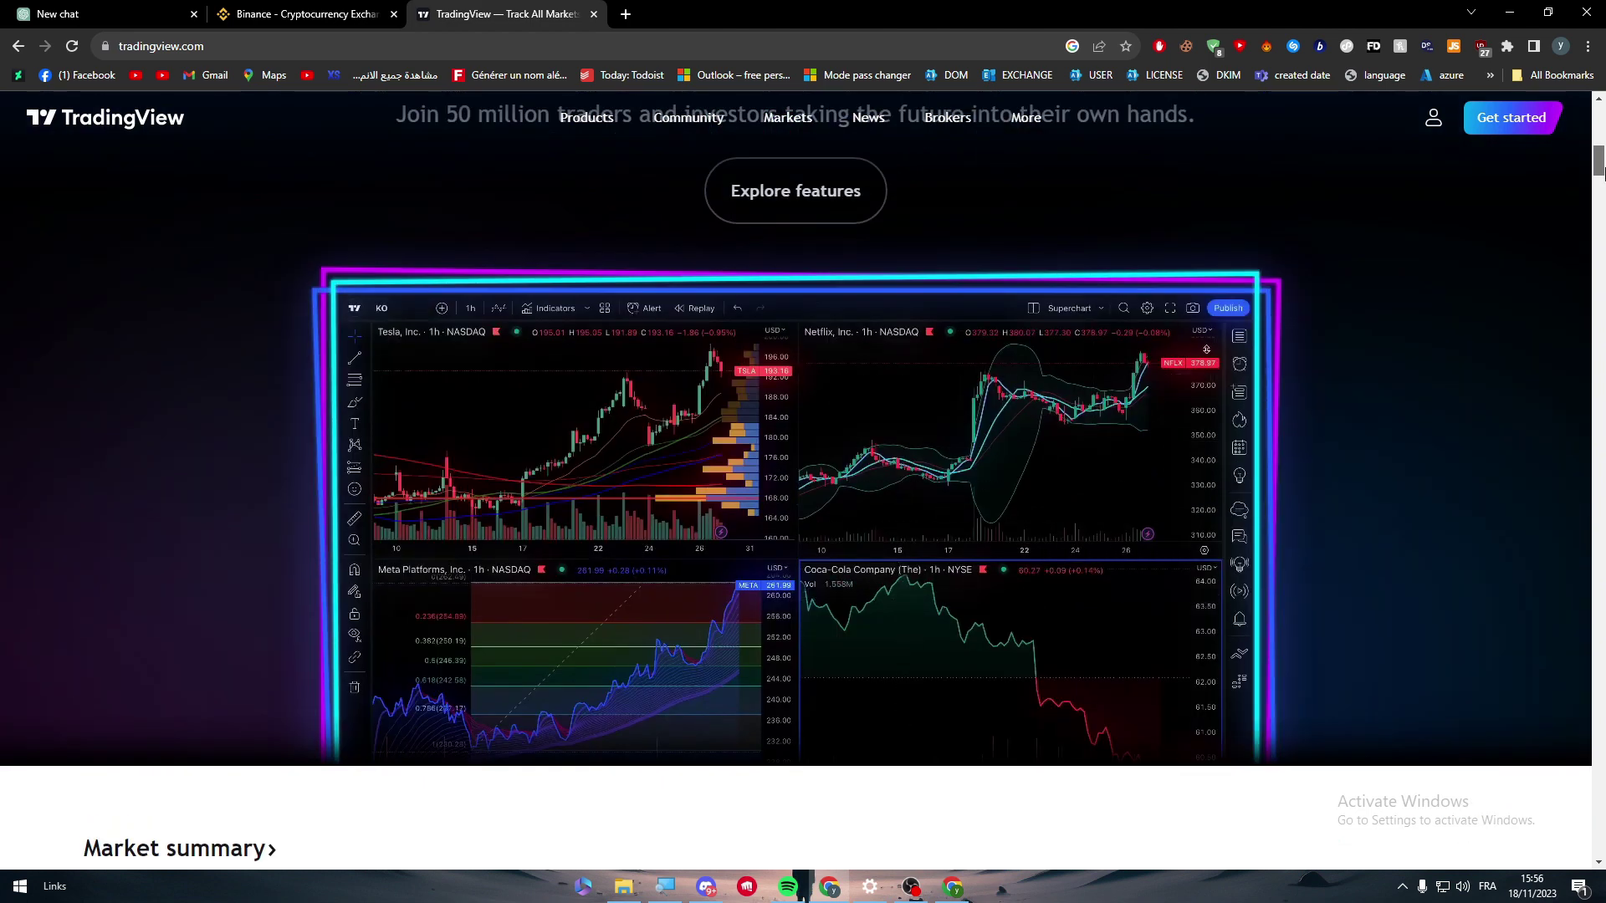
left_click(316, 8)
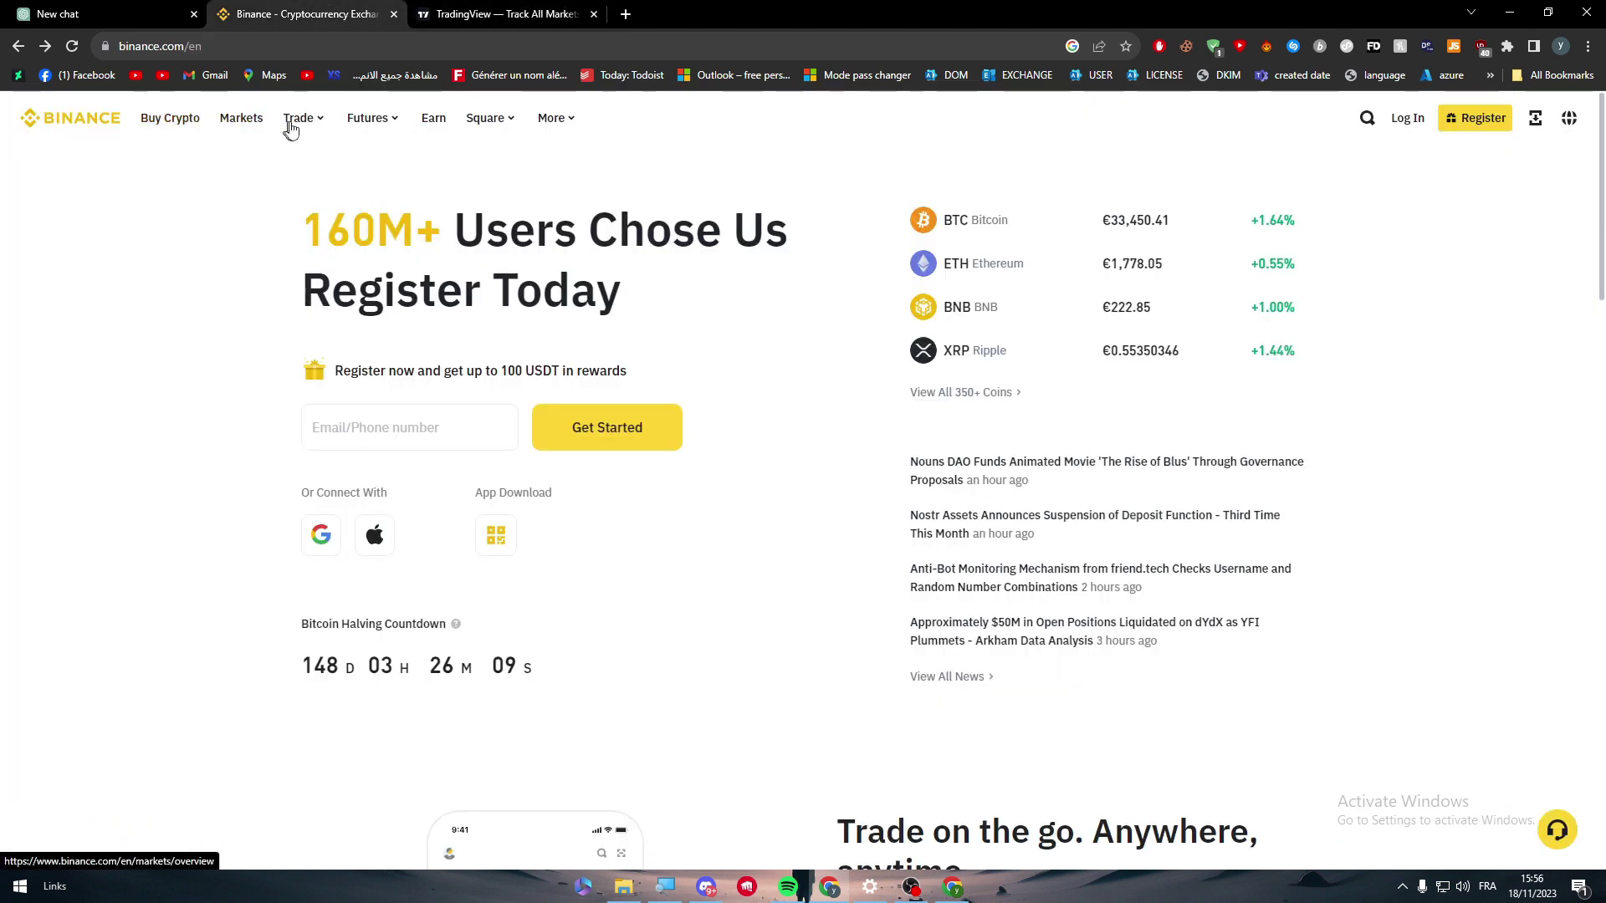
mouse_move(368, 117)
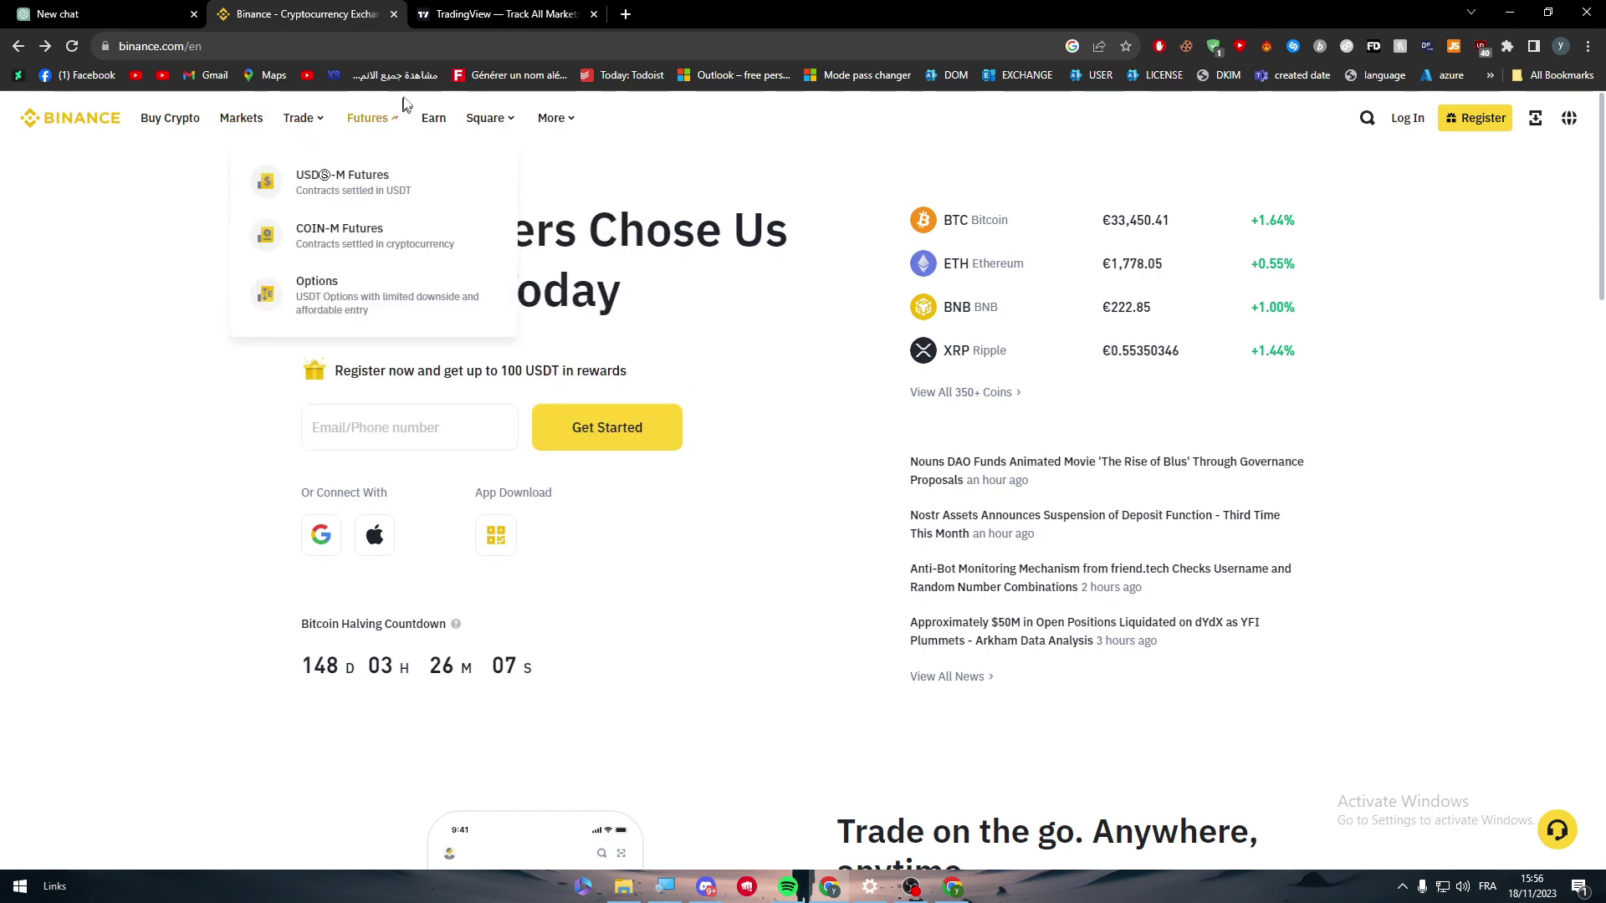
left_click(888, 220)
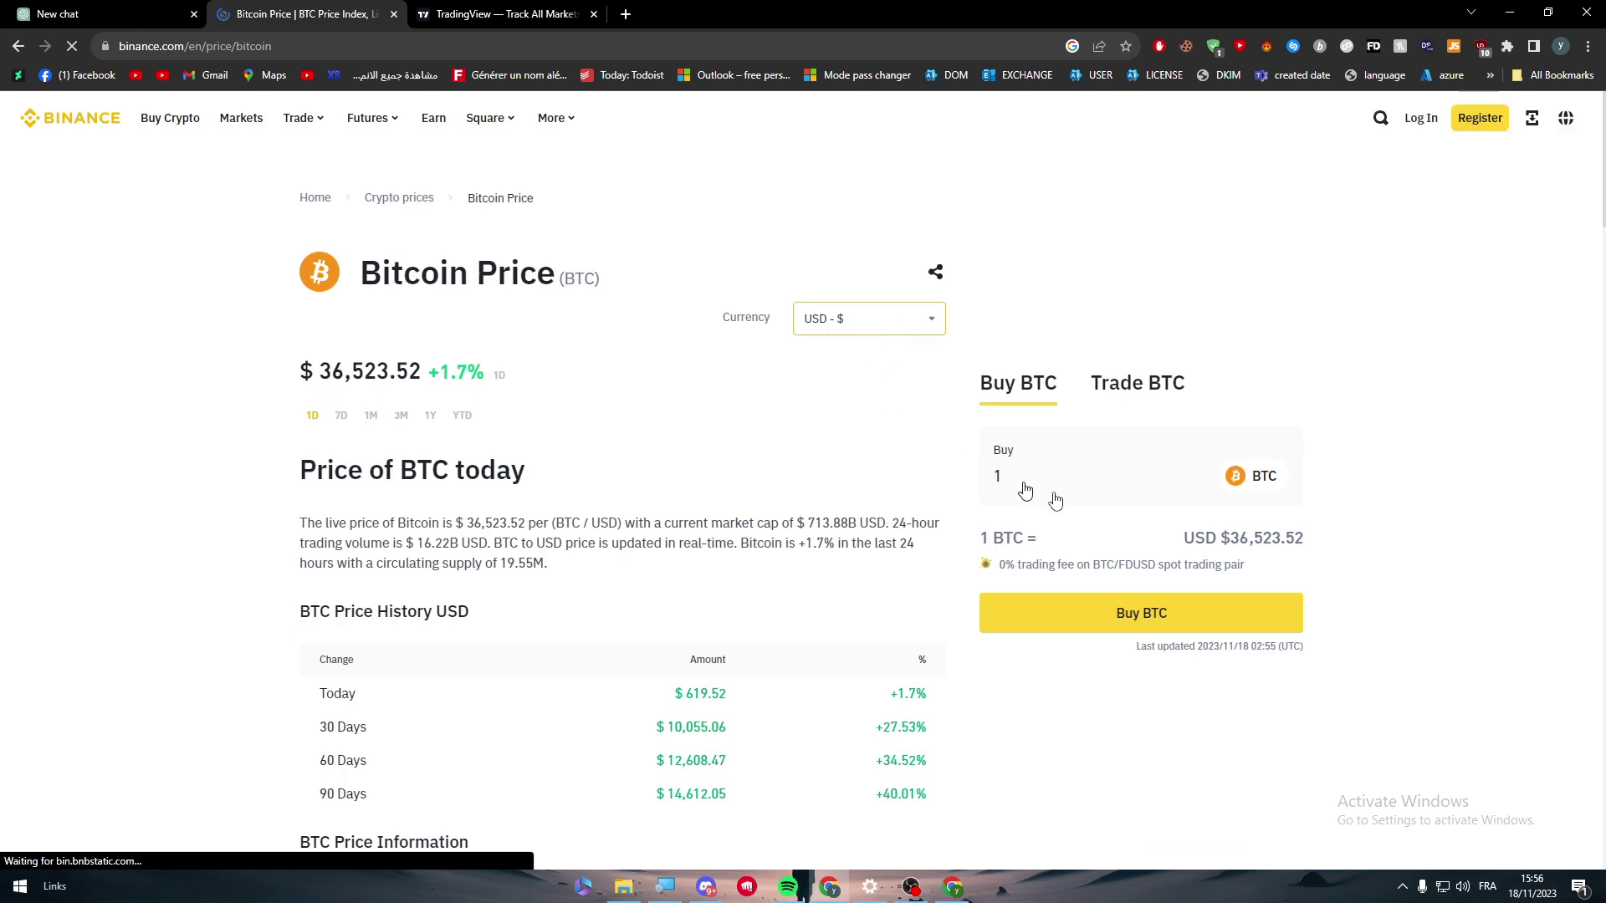
Step: Search 'btc ust' from the address bar to reach the BTC/USDT spot trading page
left_click(451, 50)
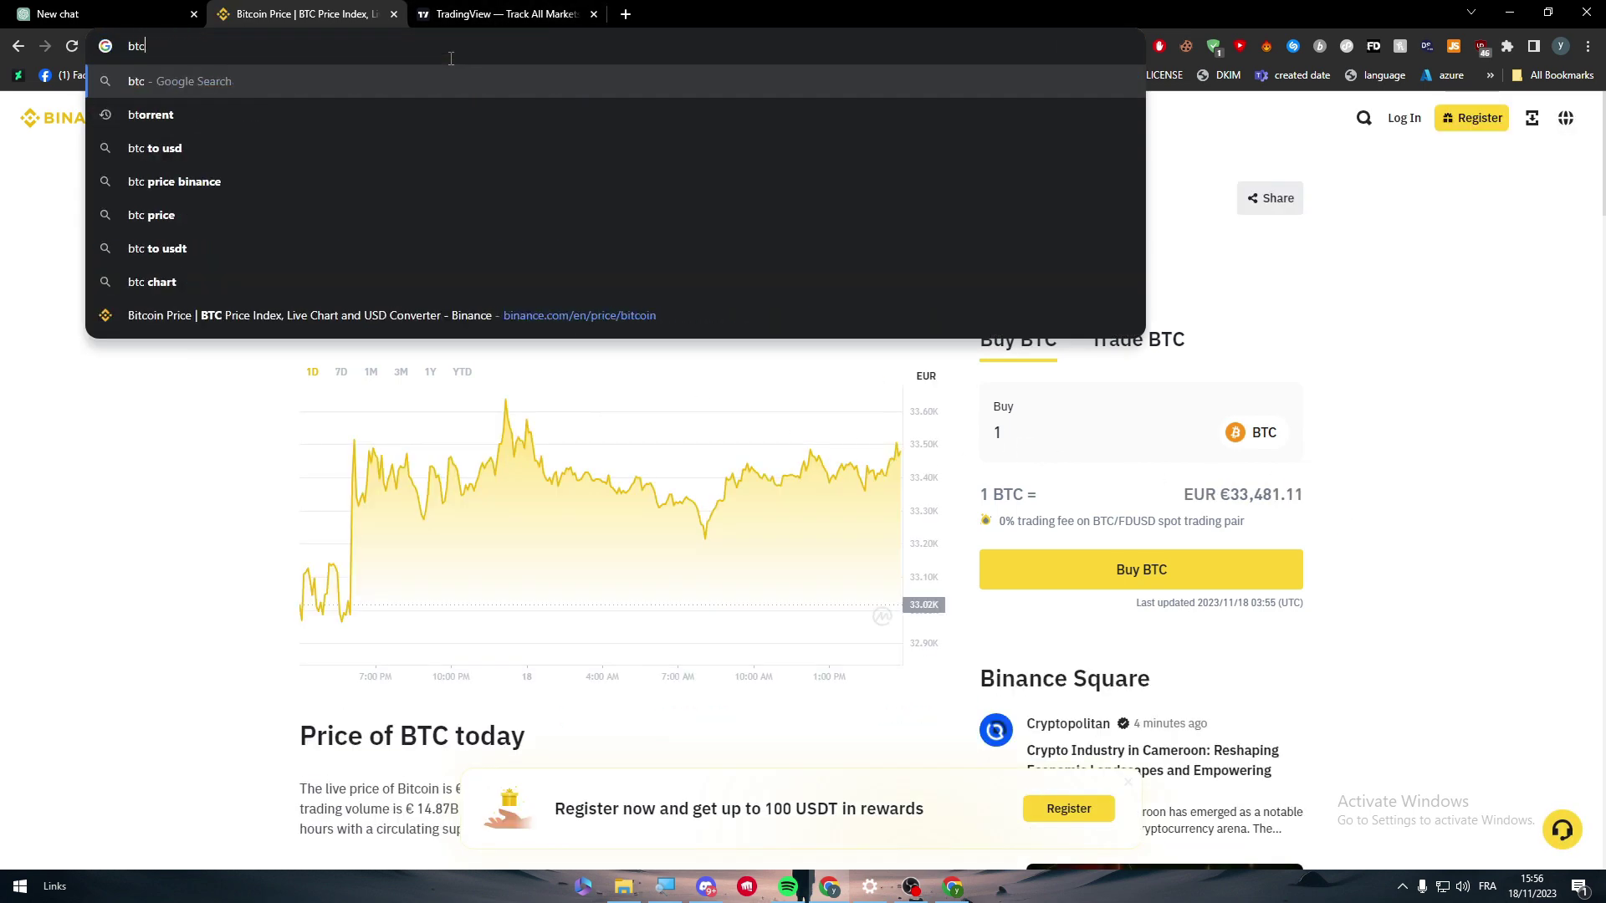
type("btc ust")
key("Return")
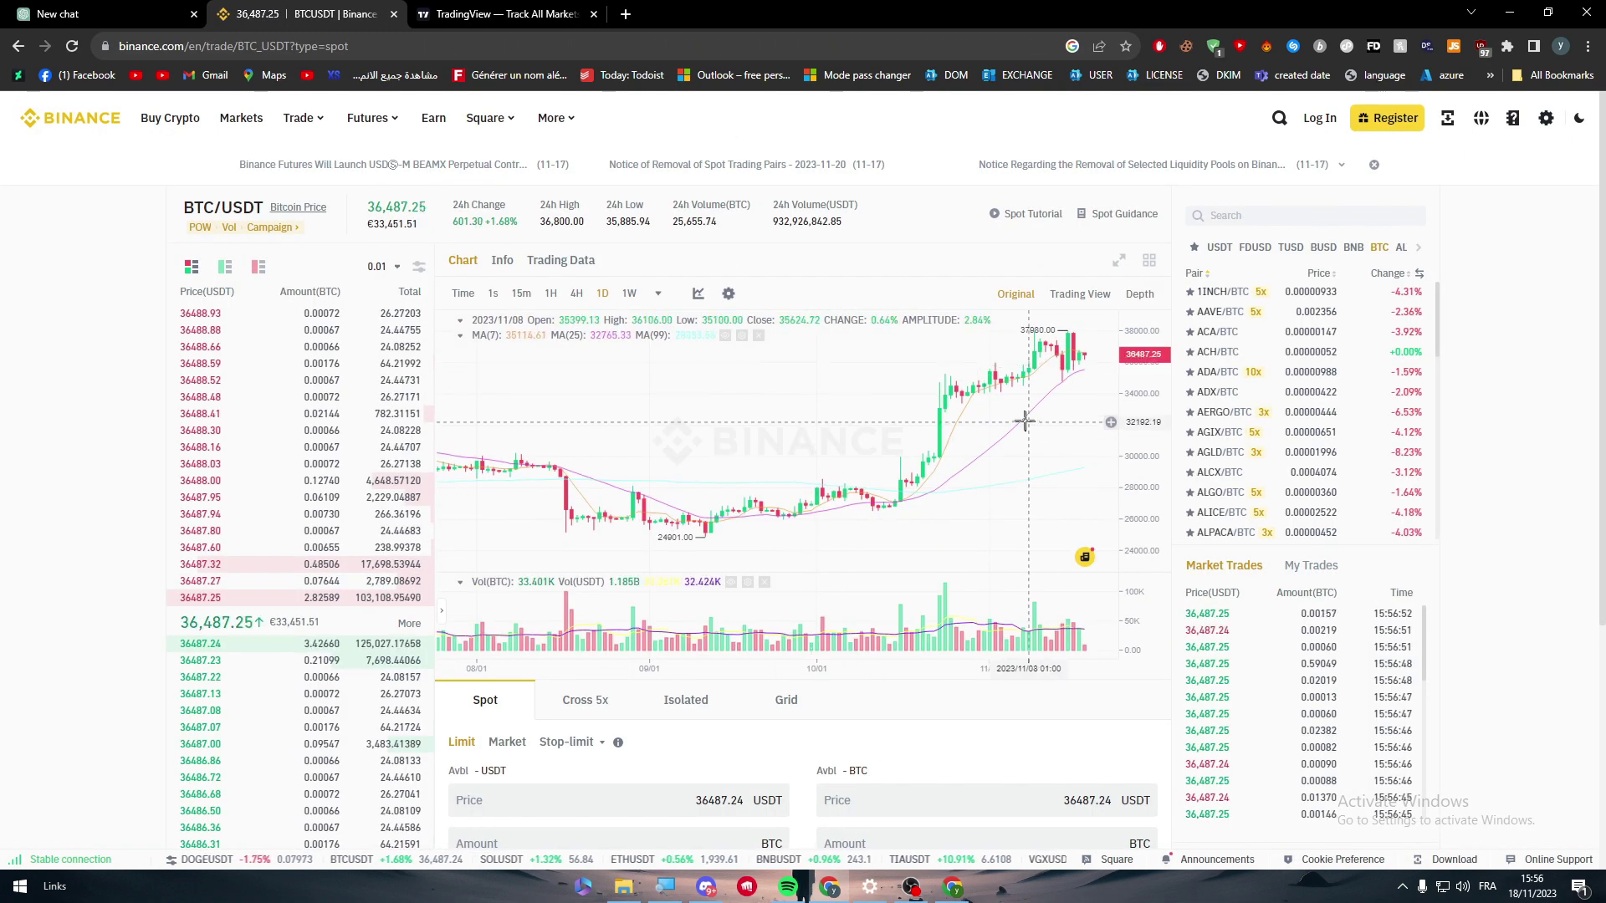
scroll(920, 385, "left", 5)
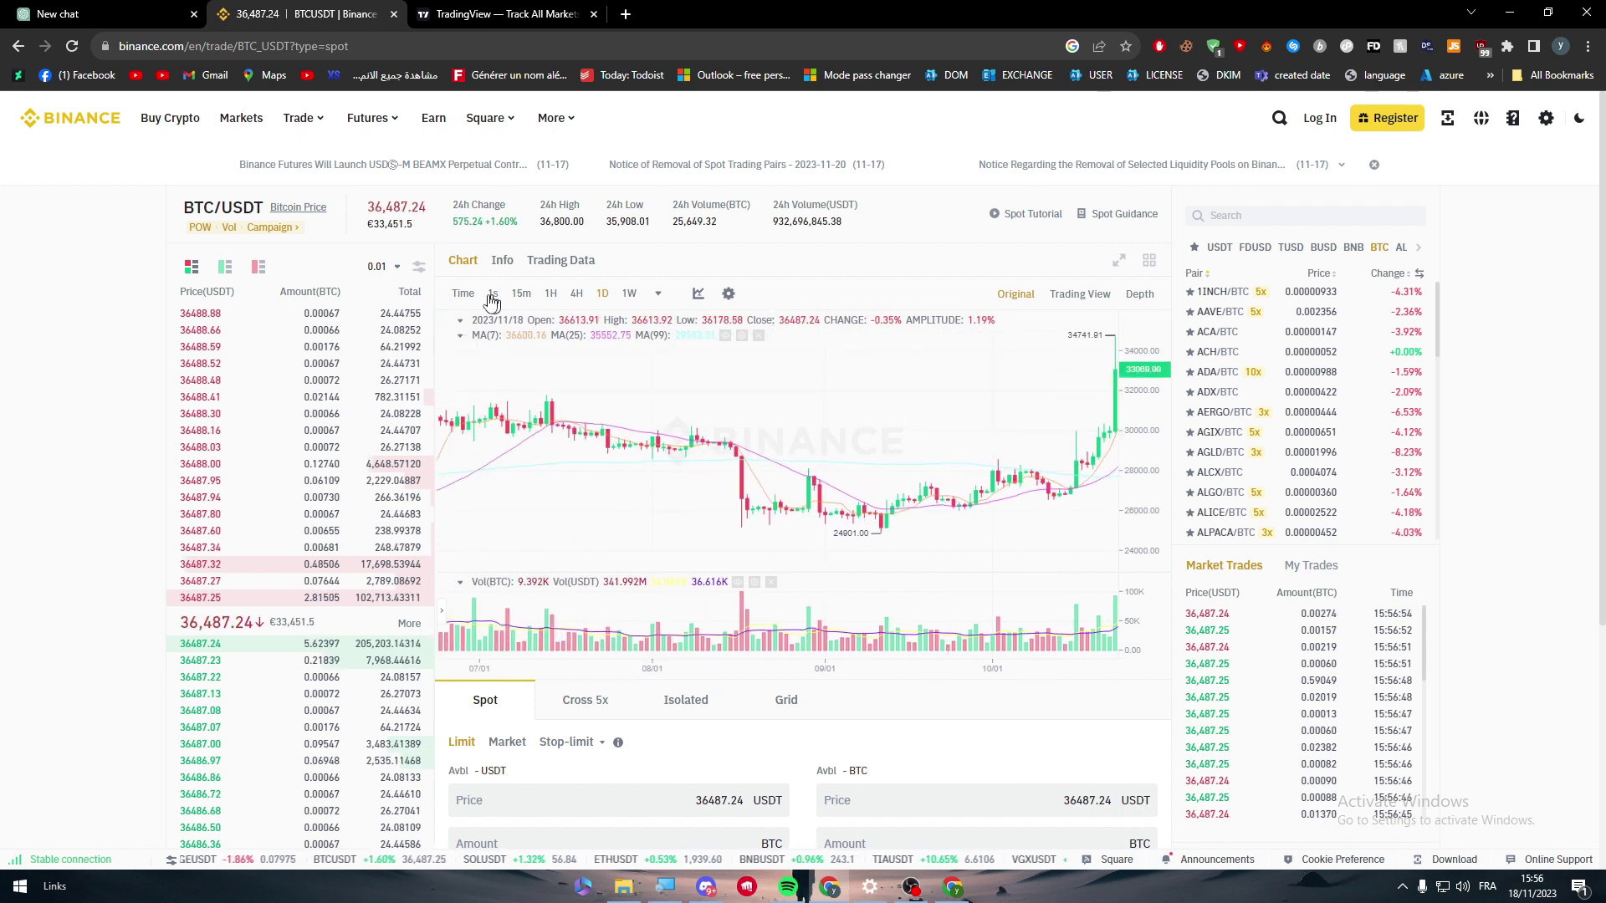
Step: Browse the Info and Trading Data tabs, then return to the Chart and toggle its settings
left_click(502, 260)
left_click(560, 260)
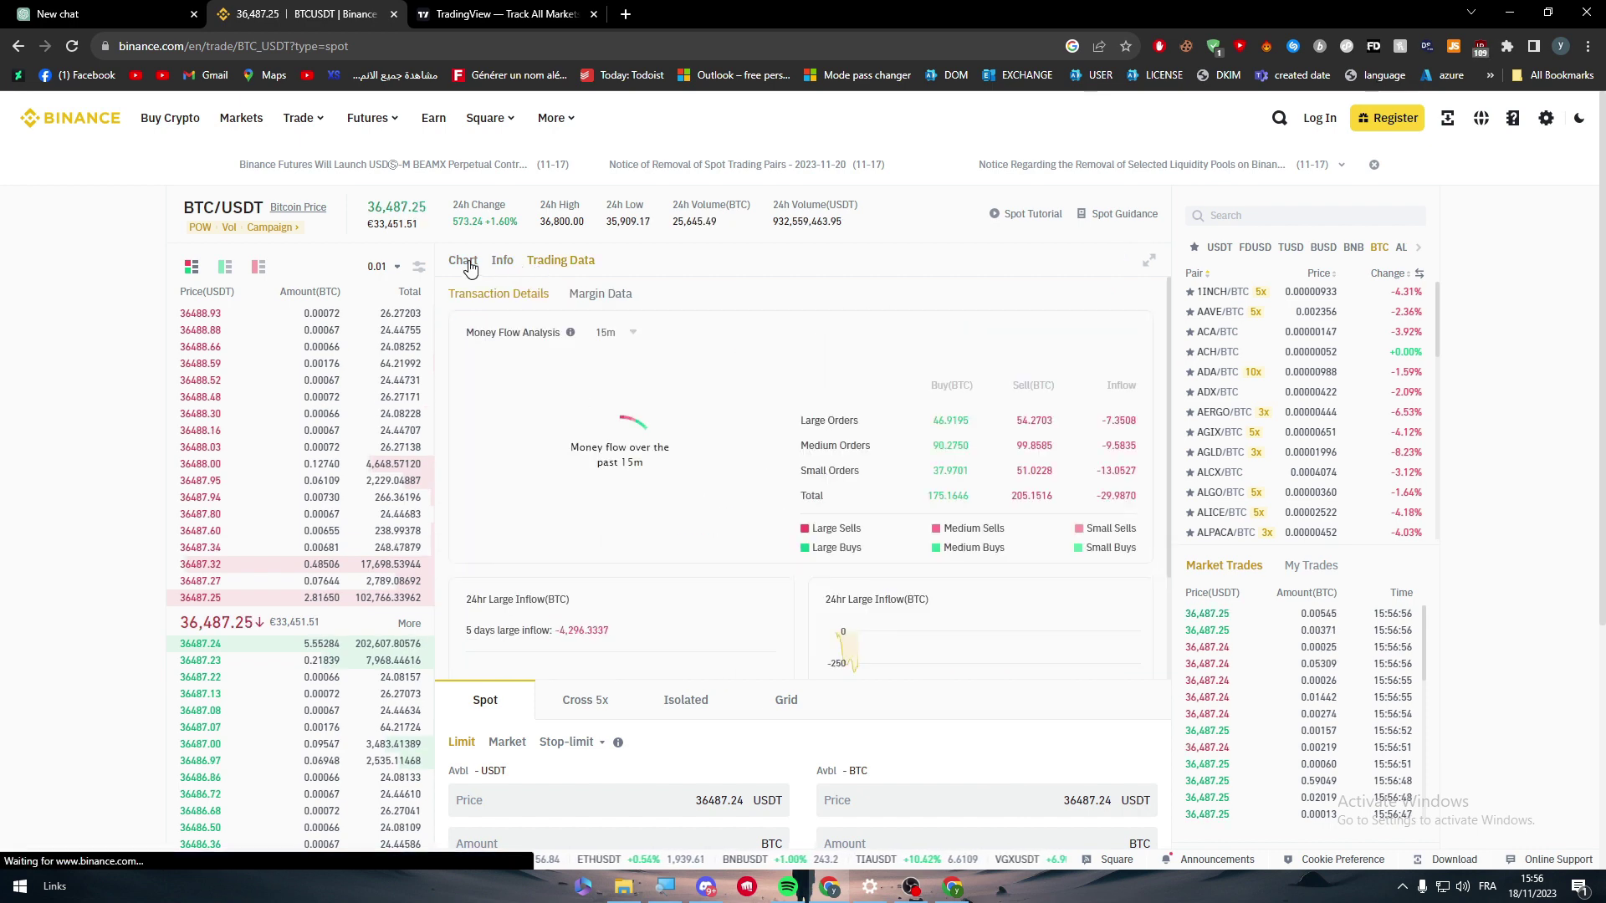
left_click(462, 260)
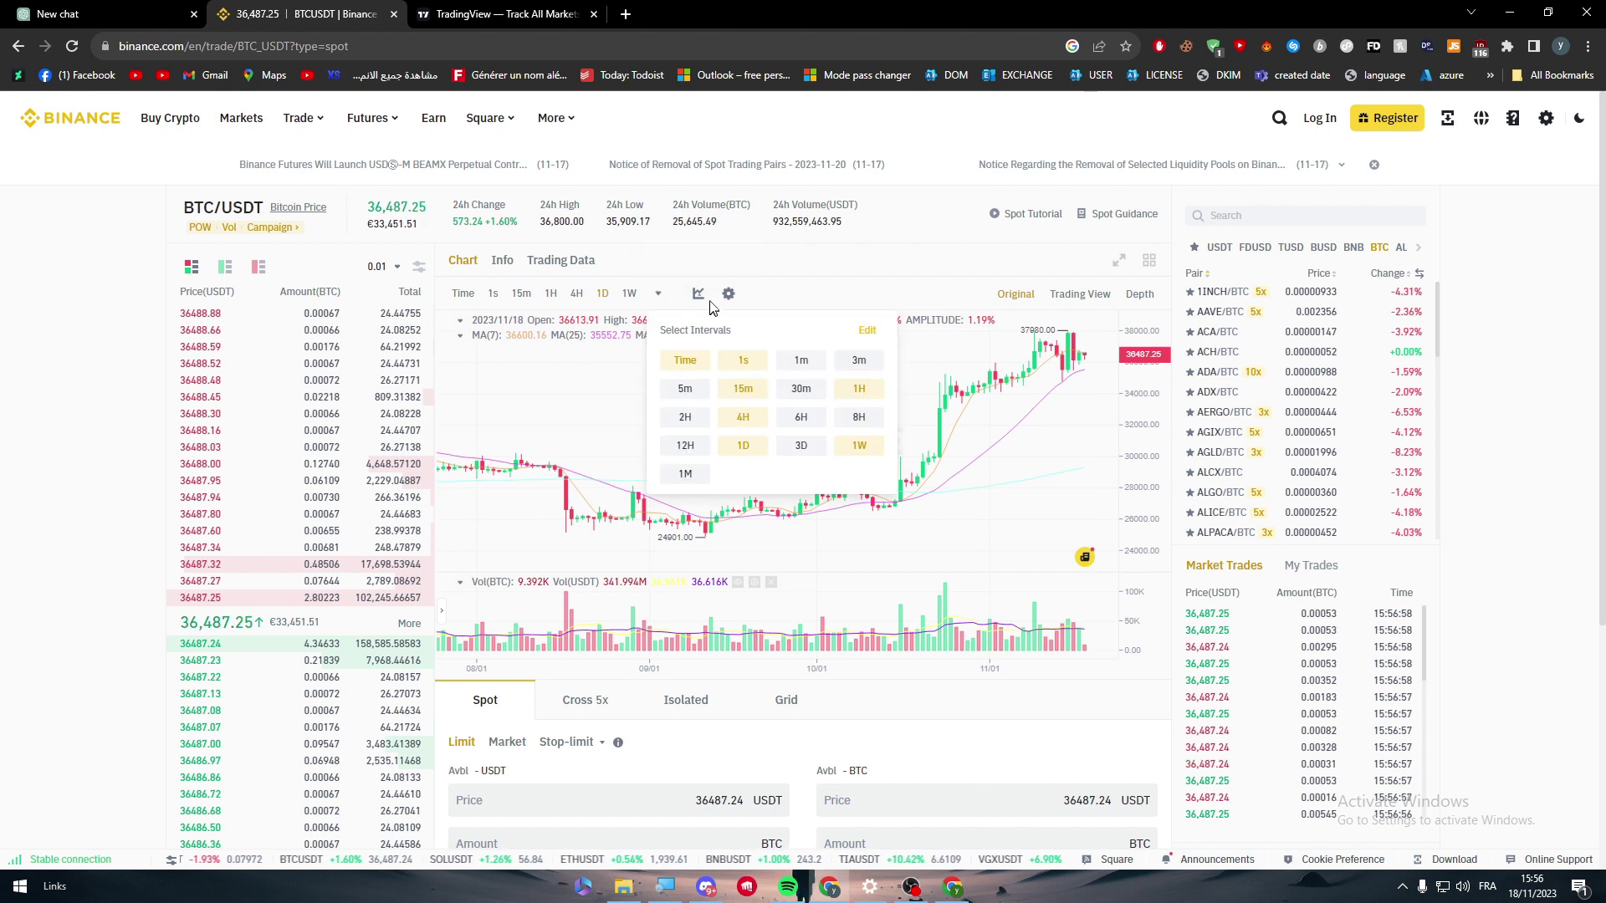
left_click(727, 294)
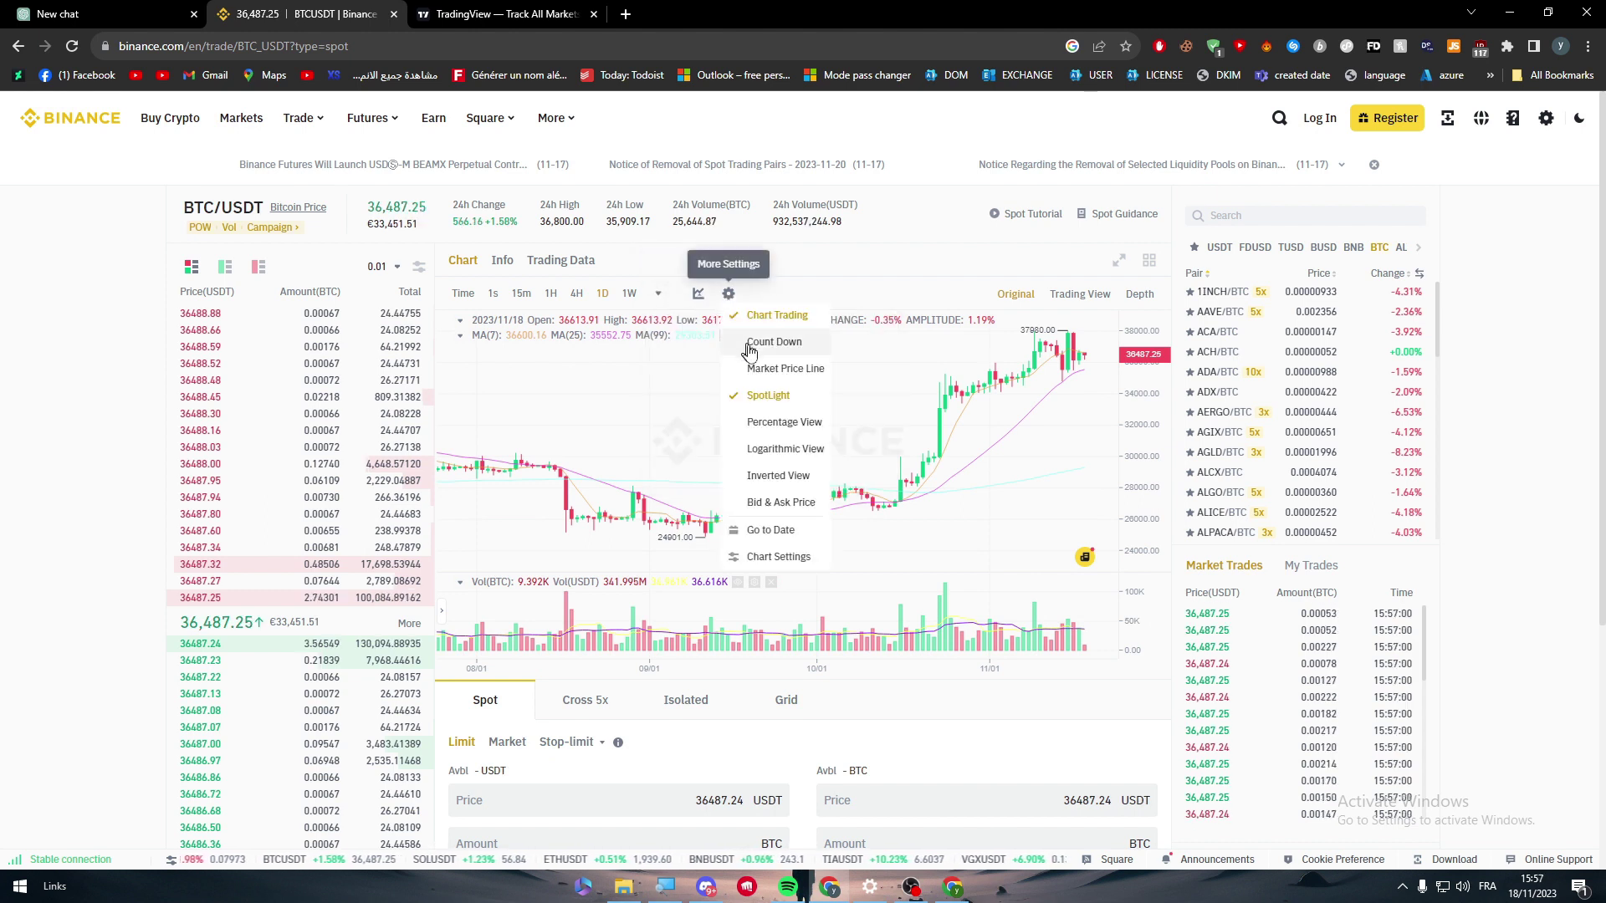
left_click(727, 295)
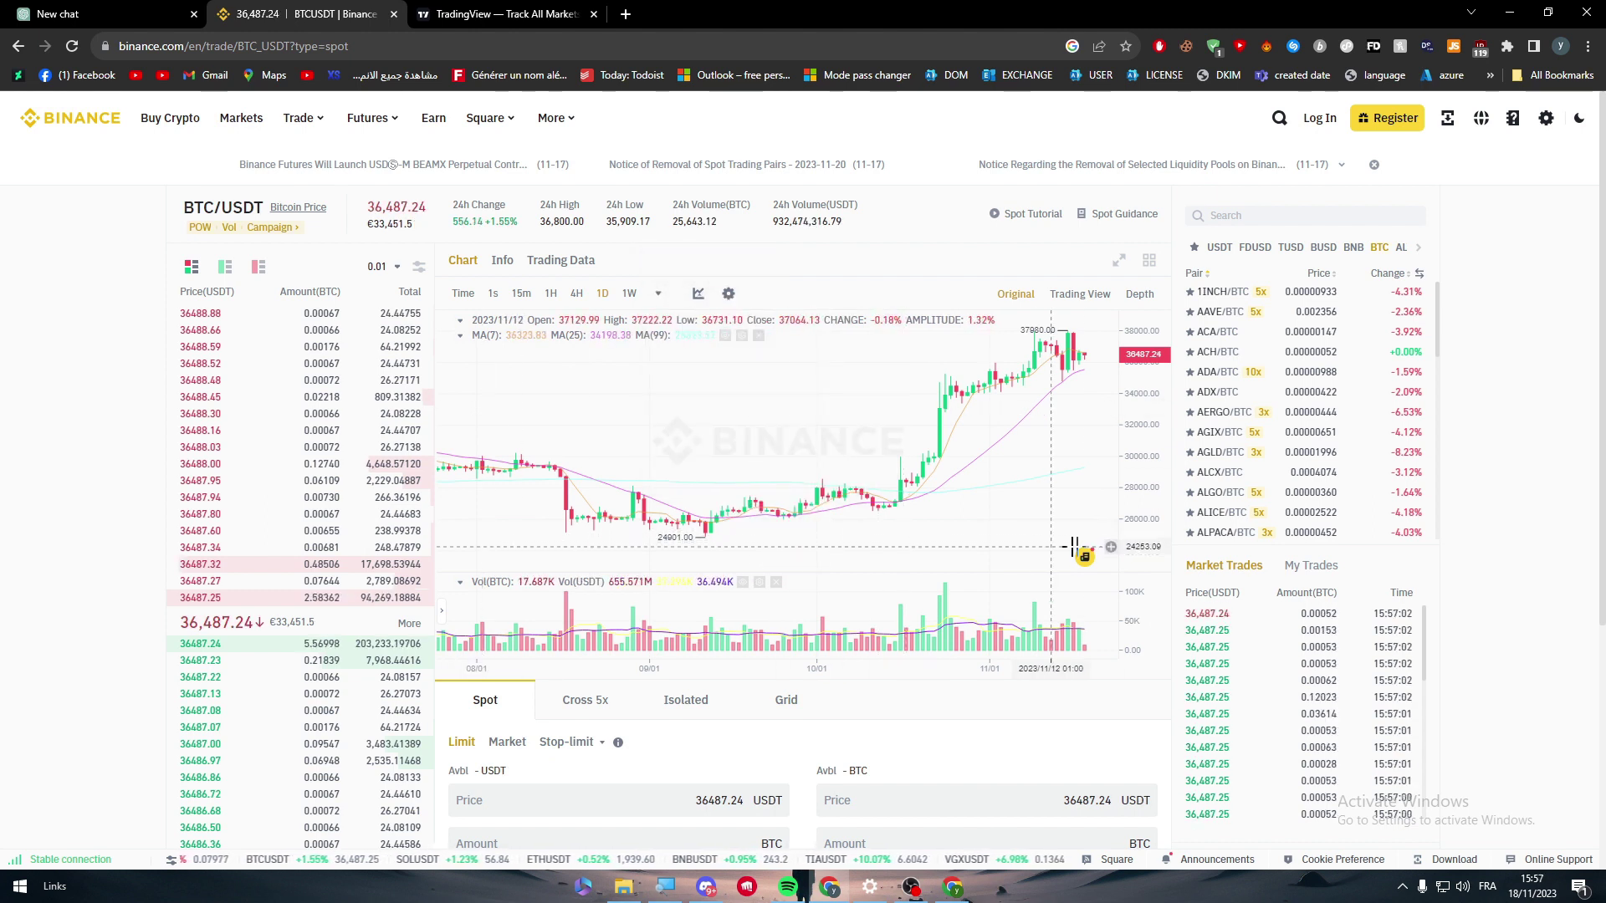
Step: Pan the BTC/USDT chart back to earlier dates, then return to TradingView
left_click(1112, 539)
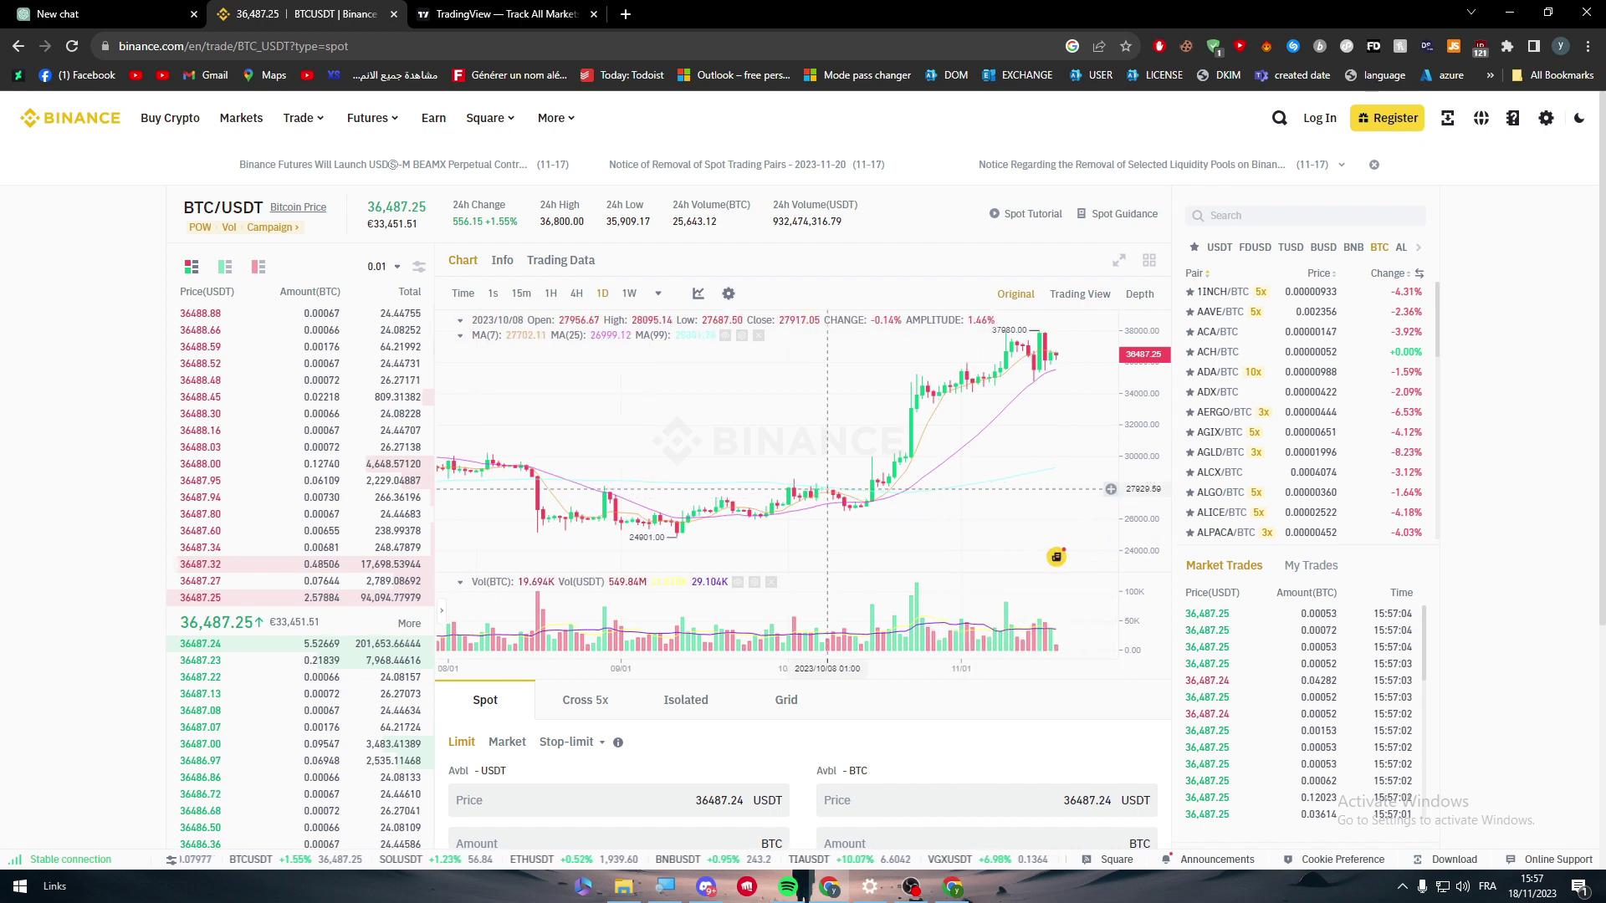
left_click_drag(985, 577, 1161, 583)
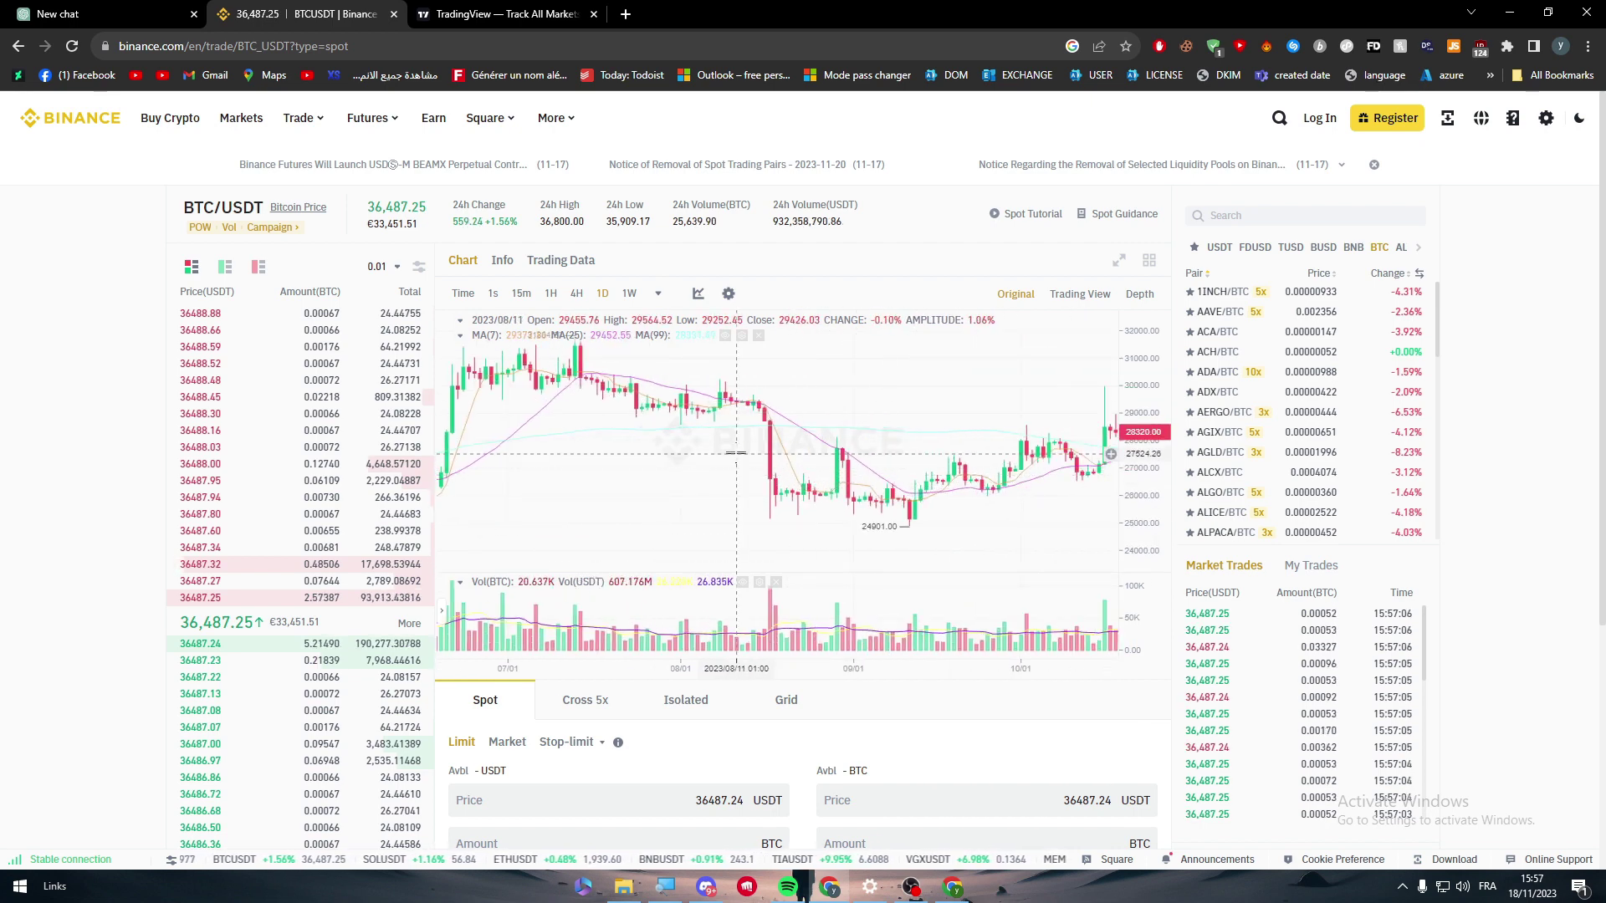
key("ctrl+Tab")
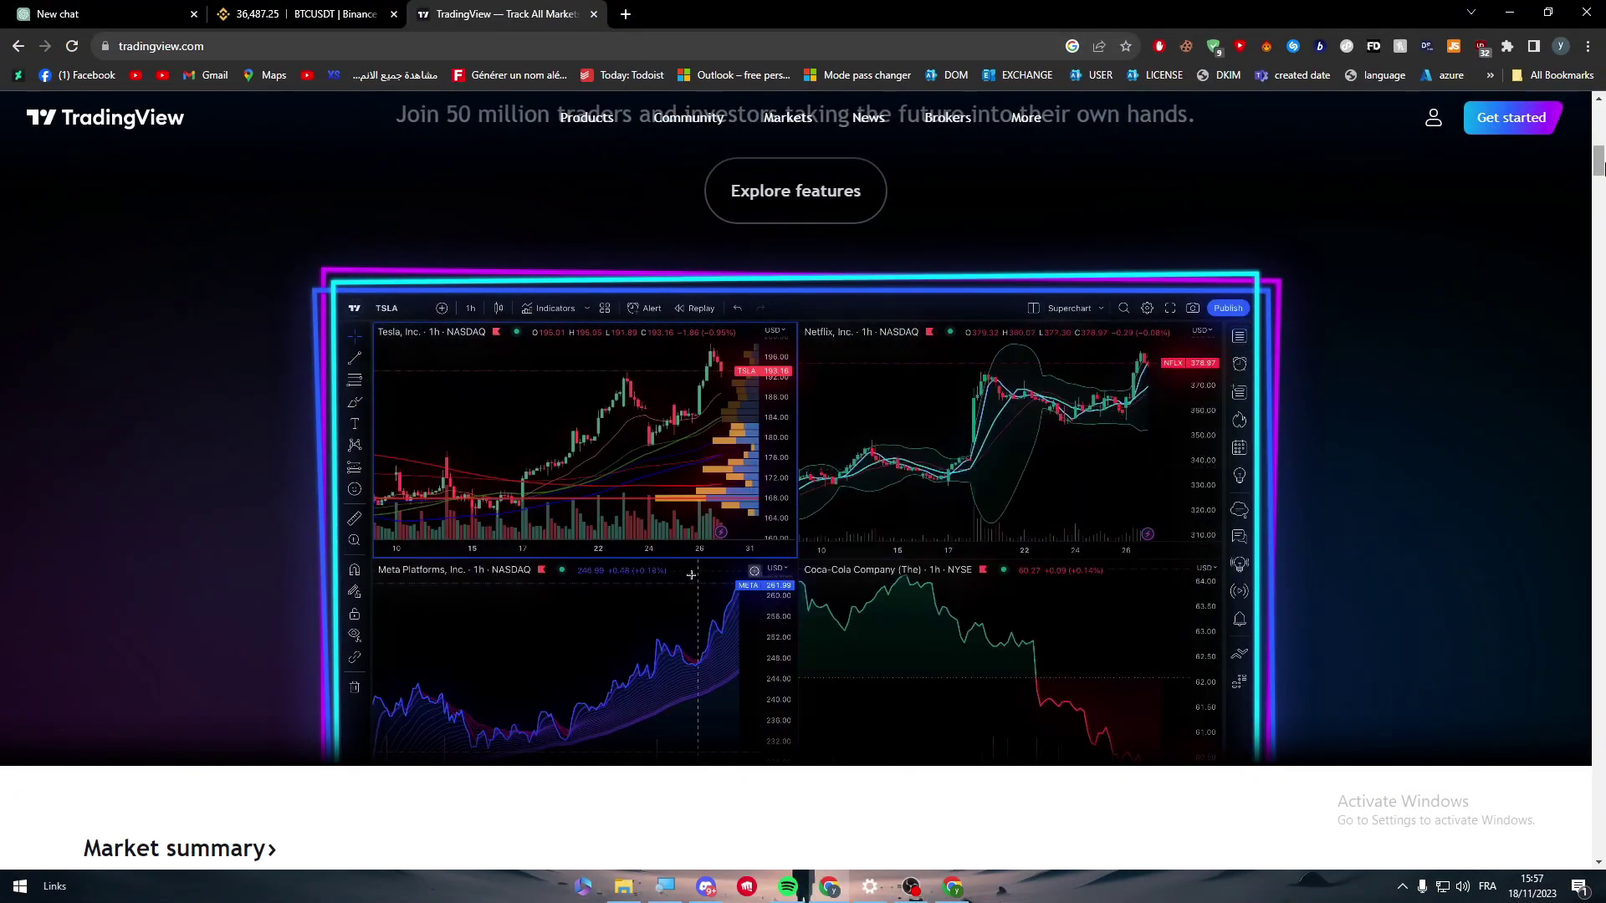
Step: Drag the TradingView homepage scrollbar back up to the hero and Market summary indices
scroll(1597, 146, "up", 5)
mouse_move(1598, 146)
left_mouse_down()
mouse_move(1598, 213)
mouse_move(1600, 169)
left_mouse_up()
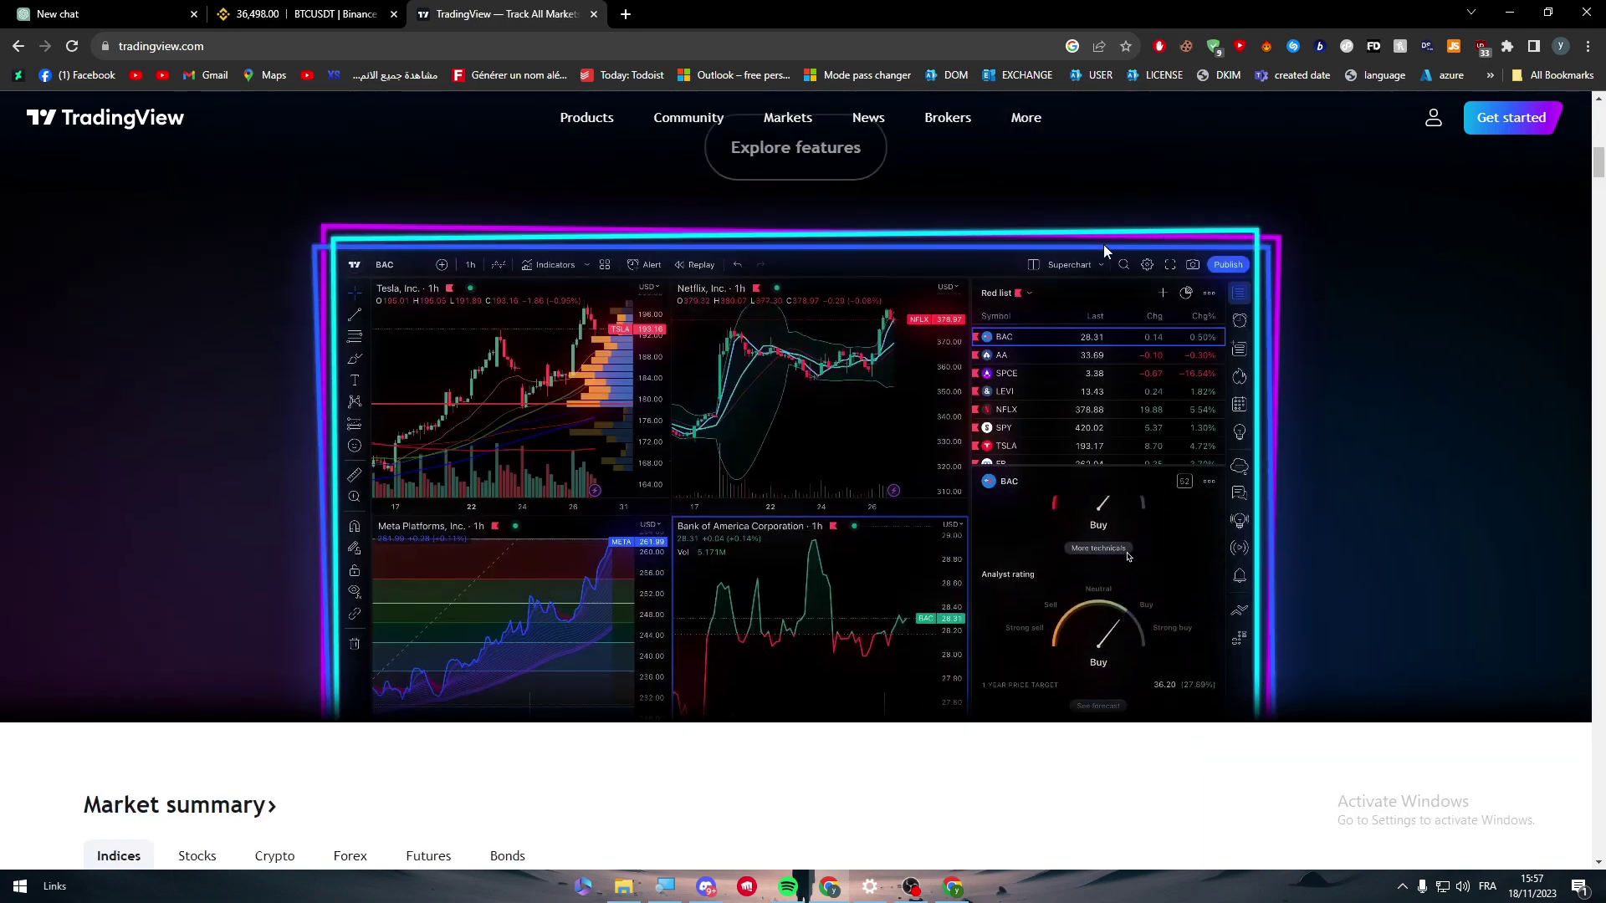
left_click_drag(1598, 159, 1601, 219)
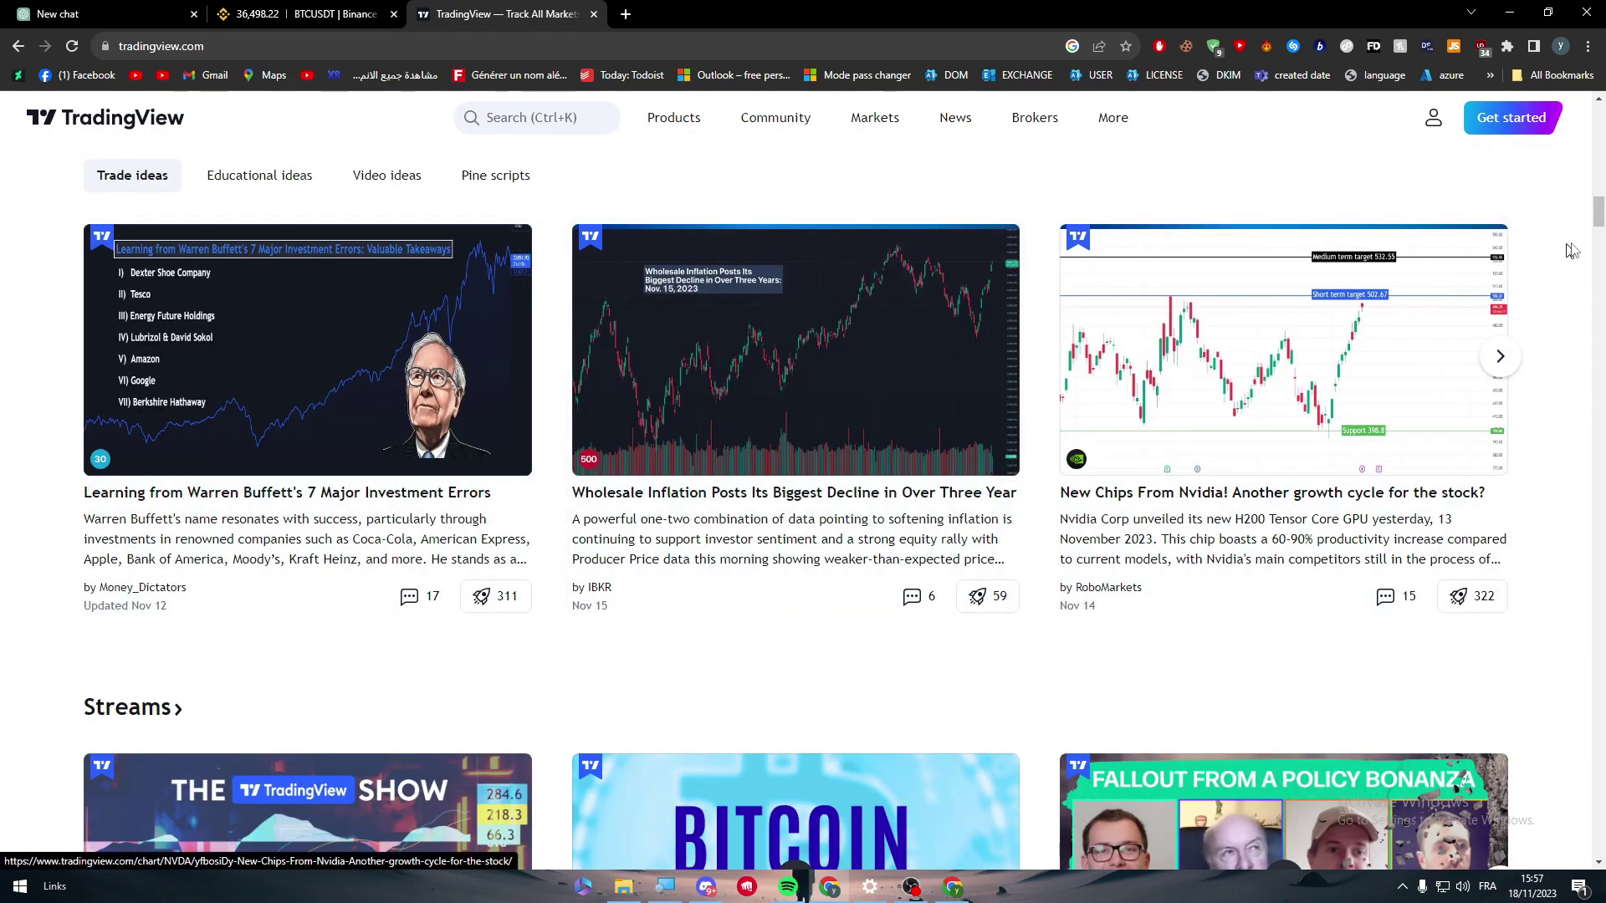
mouse_move(1598, 216)
left_mouse_down()
mouse_move(1600, 167)
mouse_move(1600, 184)
left_mouse_up()
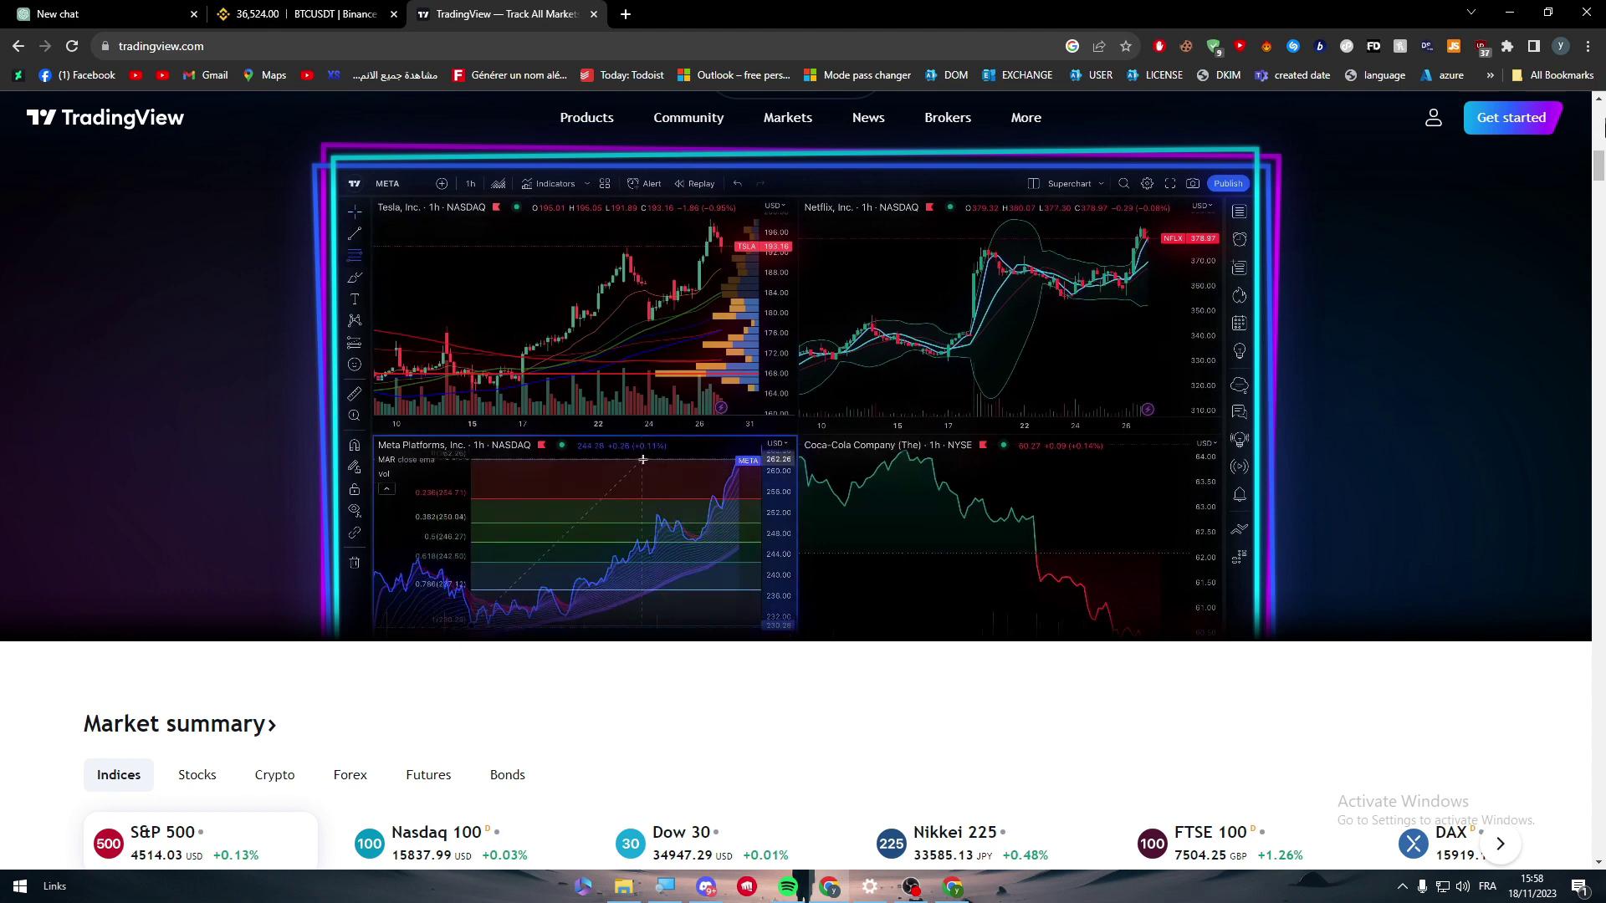
Step: Cycle Market summary through Stocks, Crypto, Forex and Futures, paging through the futures cards
scroll(17, 441, "down", 3)
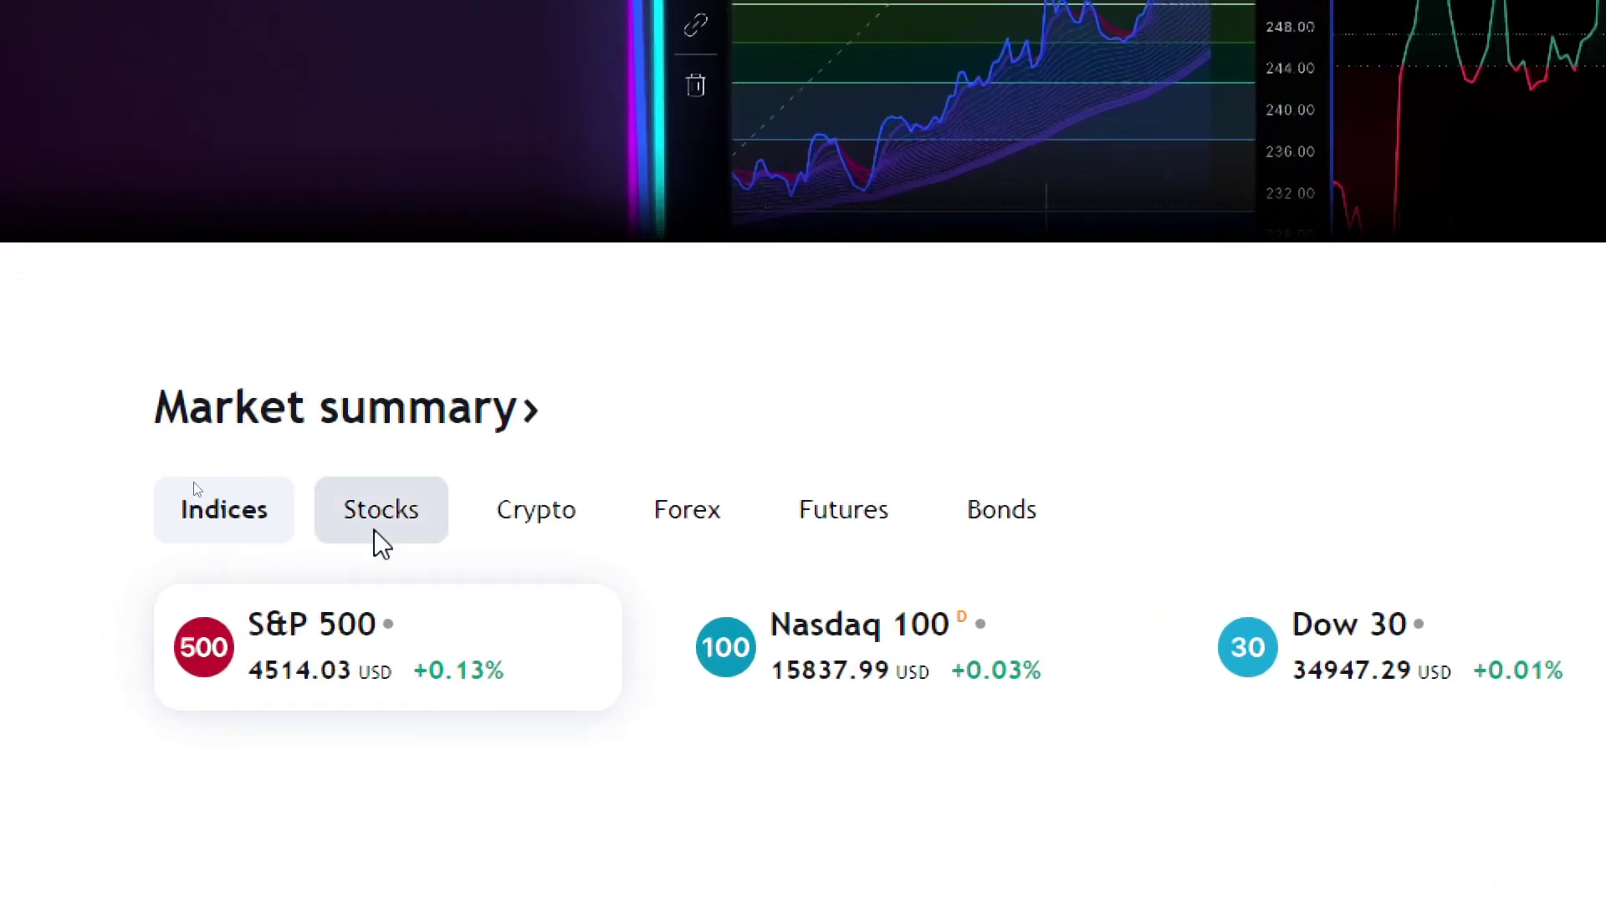
left_click(195, 483)
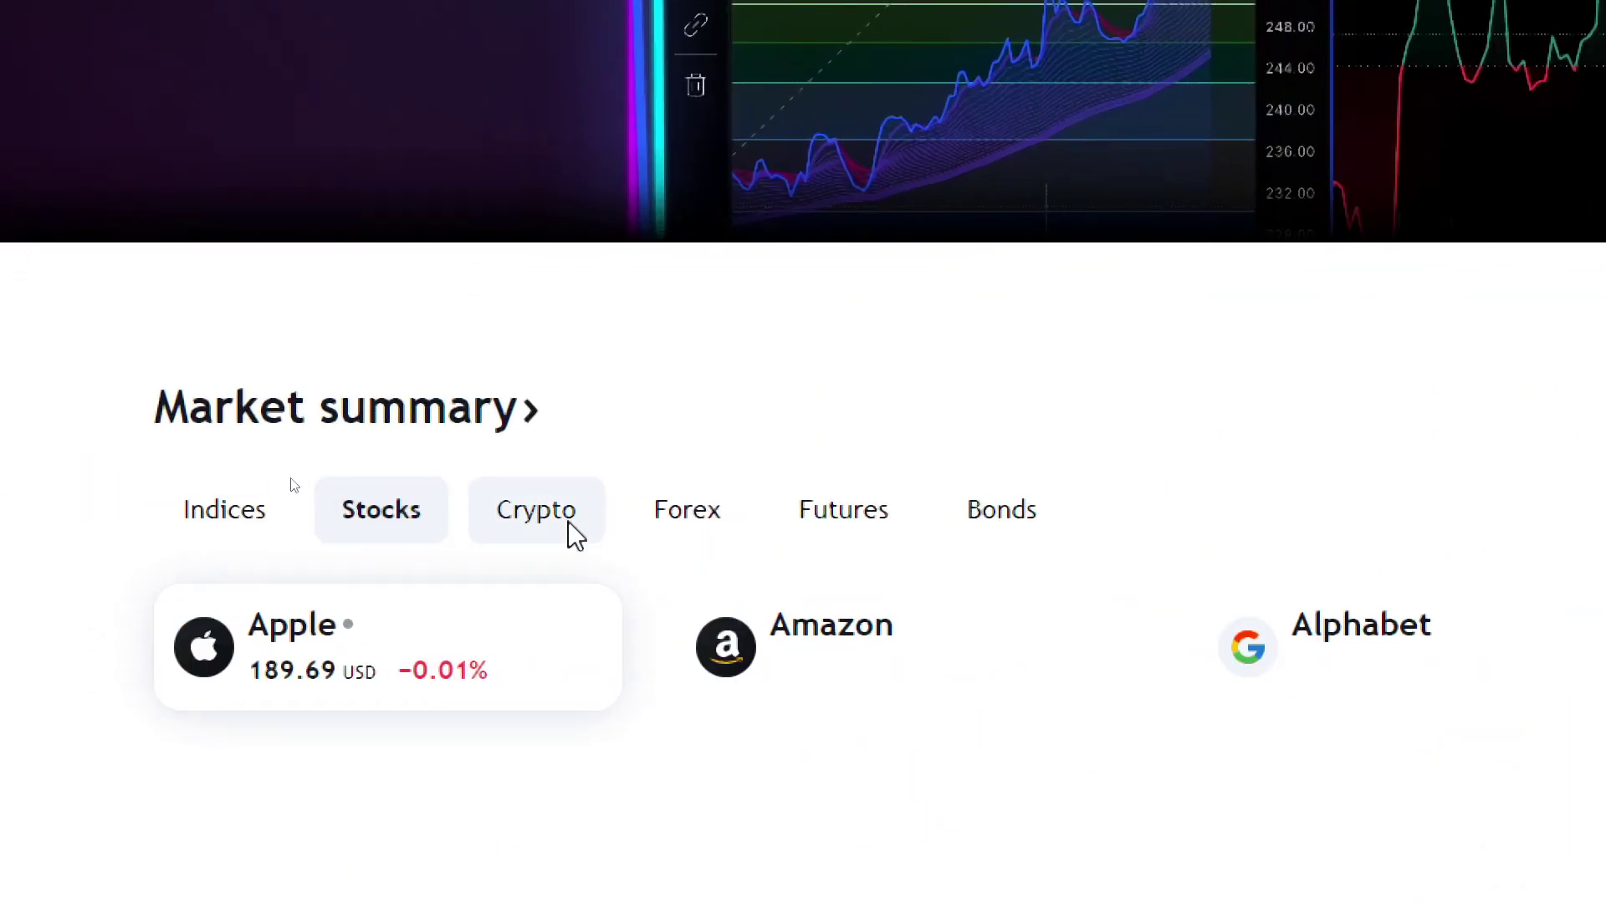
left_click(575, 536)
left_click(735, 527)
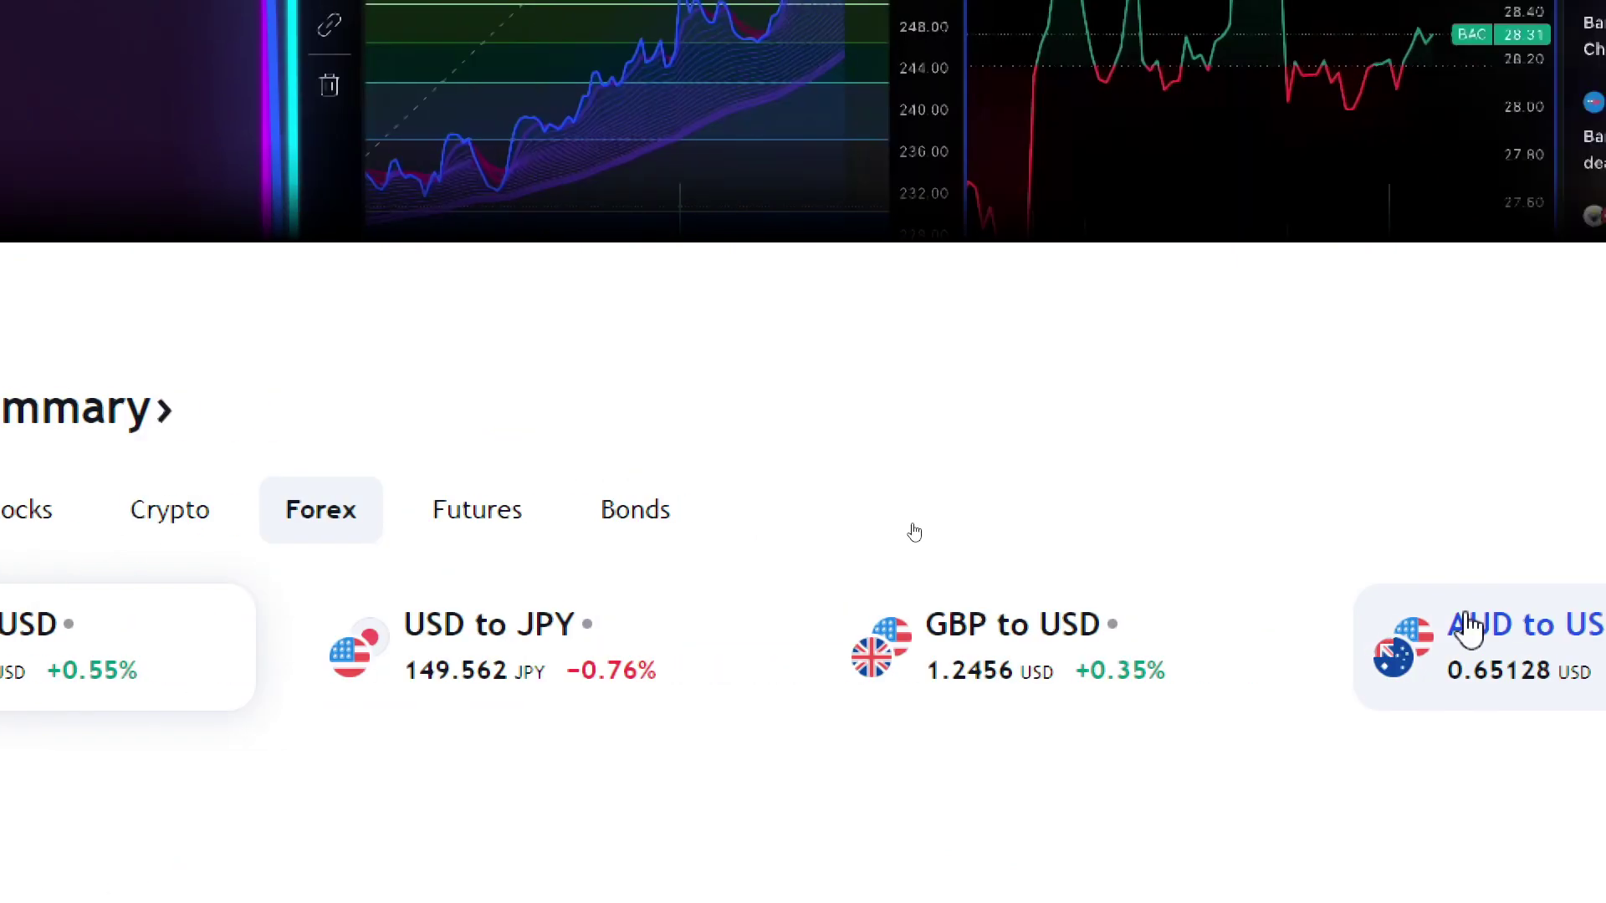
left_click(870, 519)
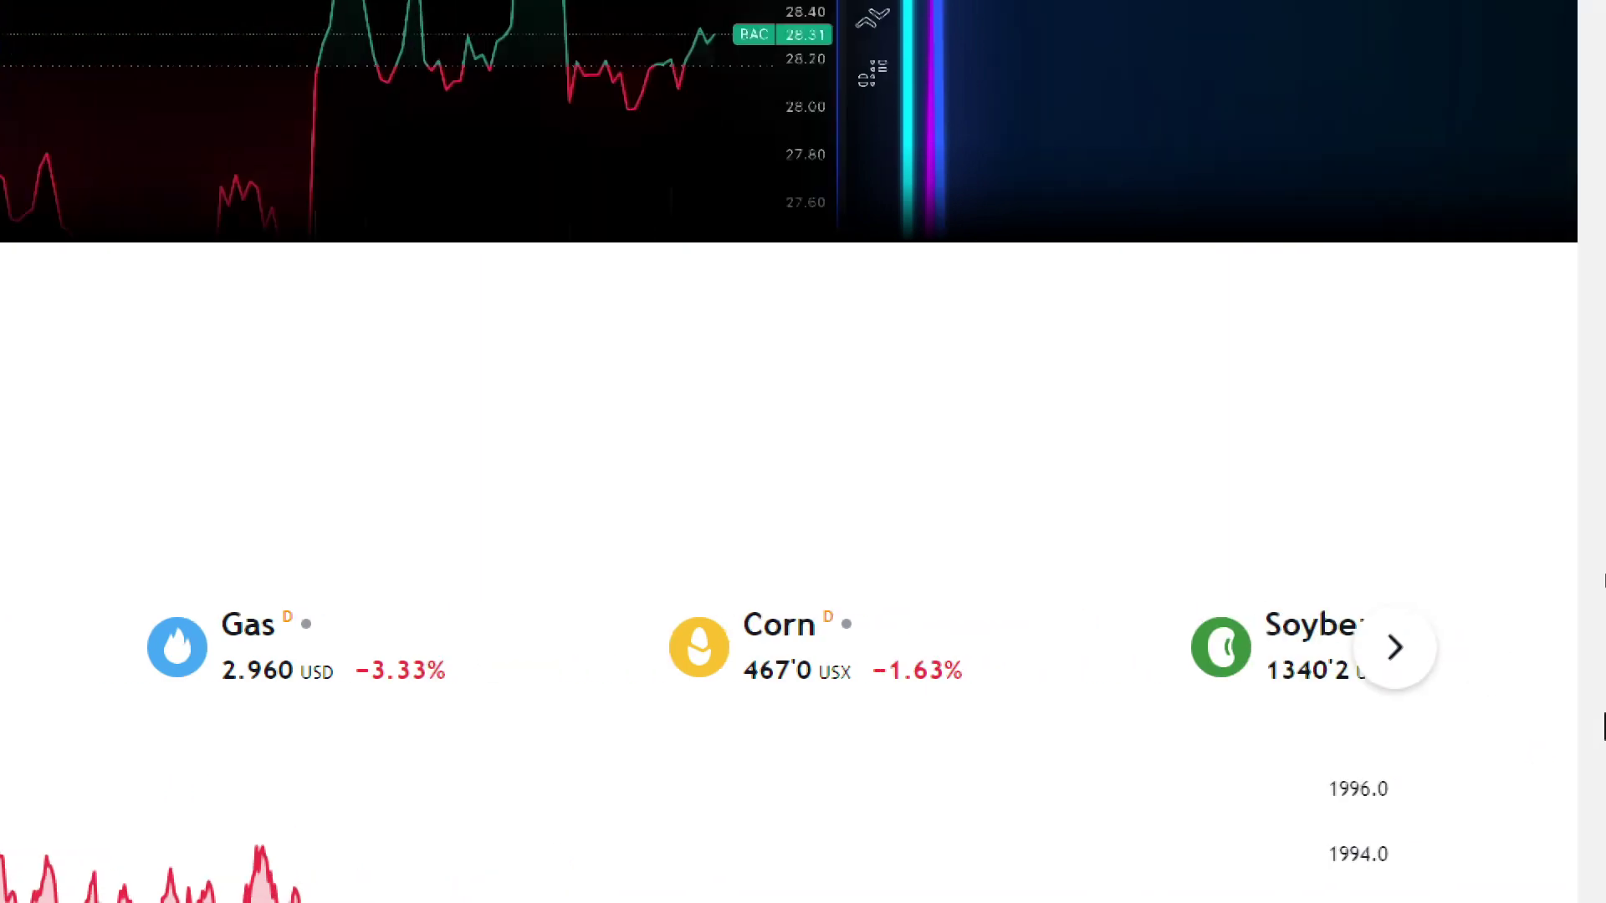
left_click(1389, 646)
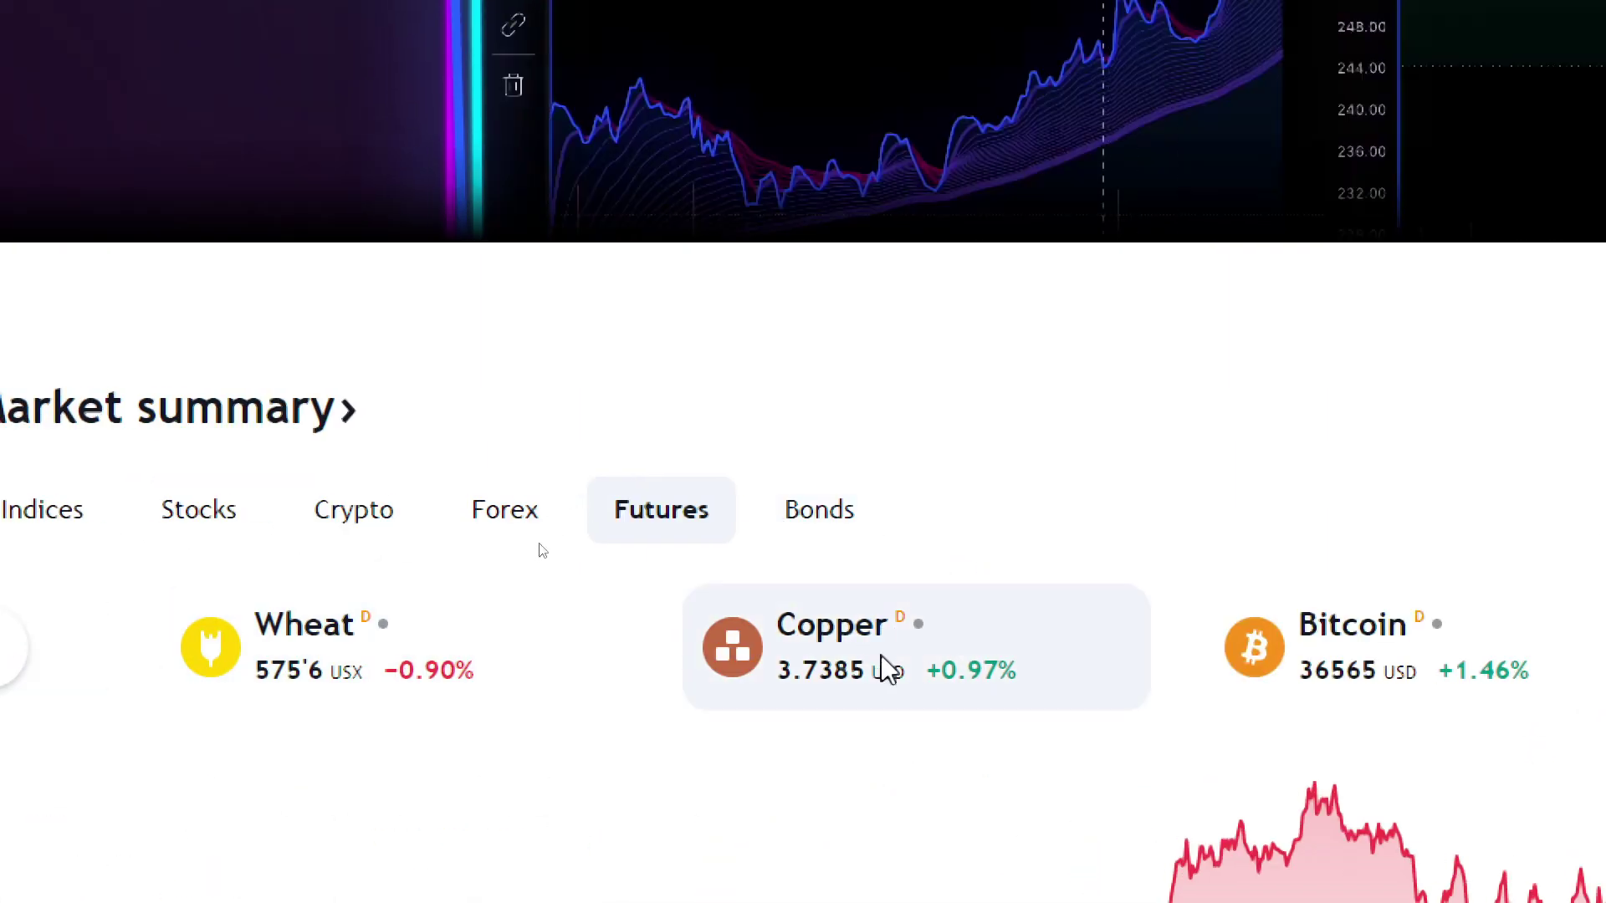
Step: Show the Bonds category and page through the 10-year yield cards
left_click(790, 511)
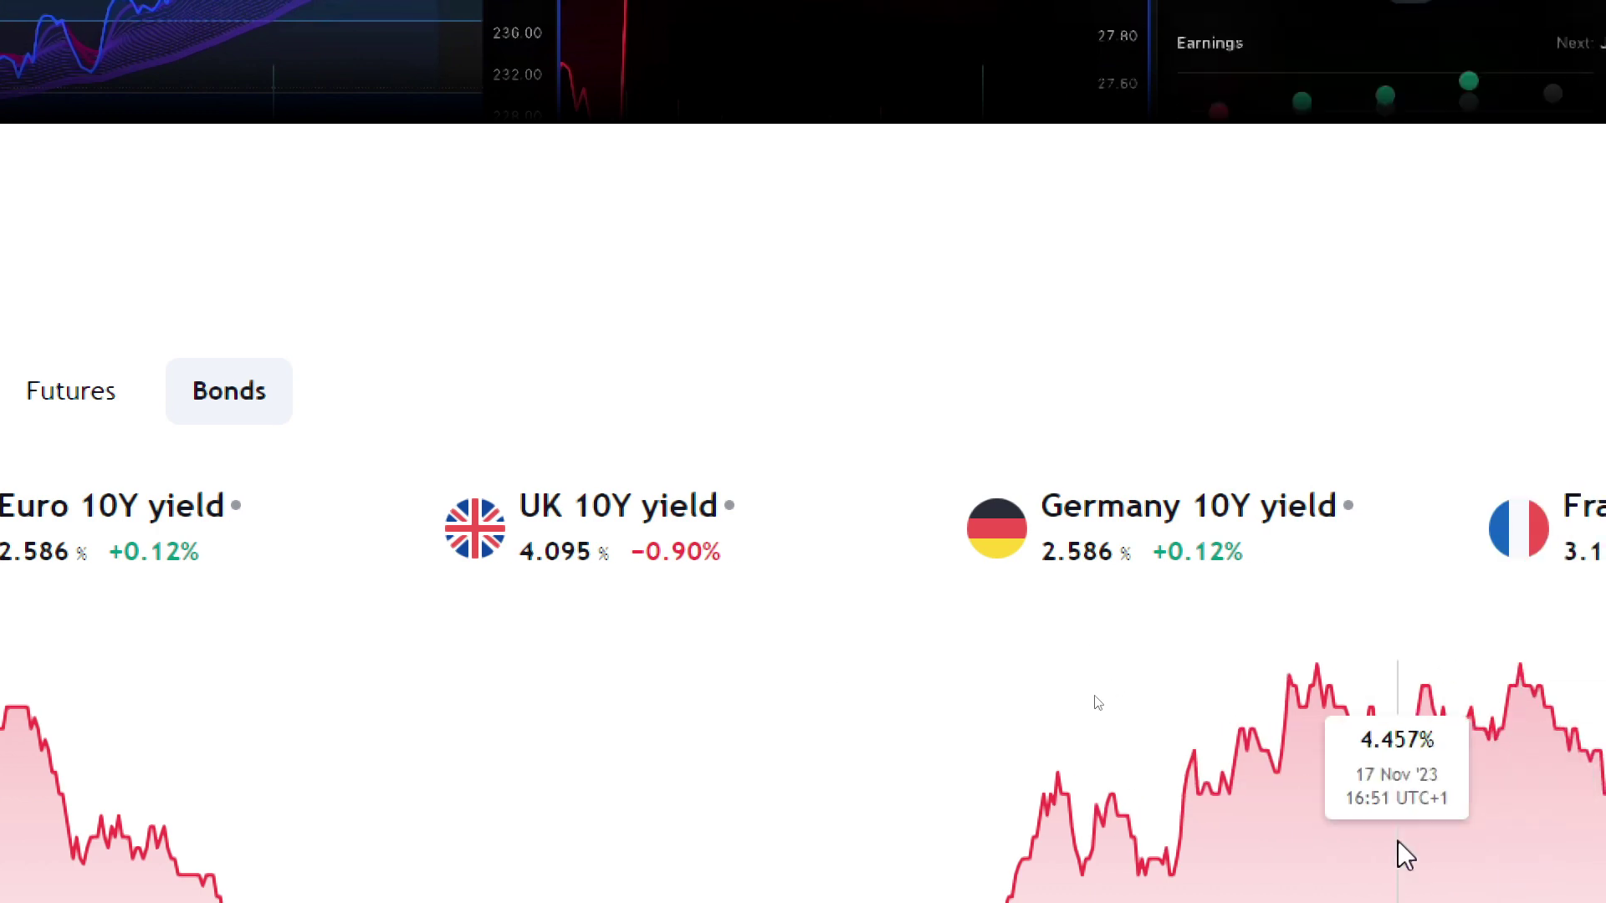
left_click(1413, 525)
left_click(1414, 525)
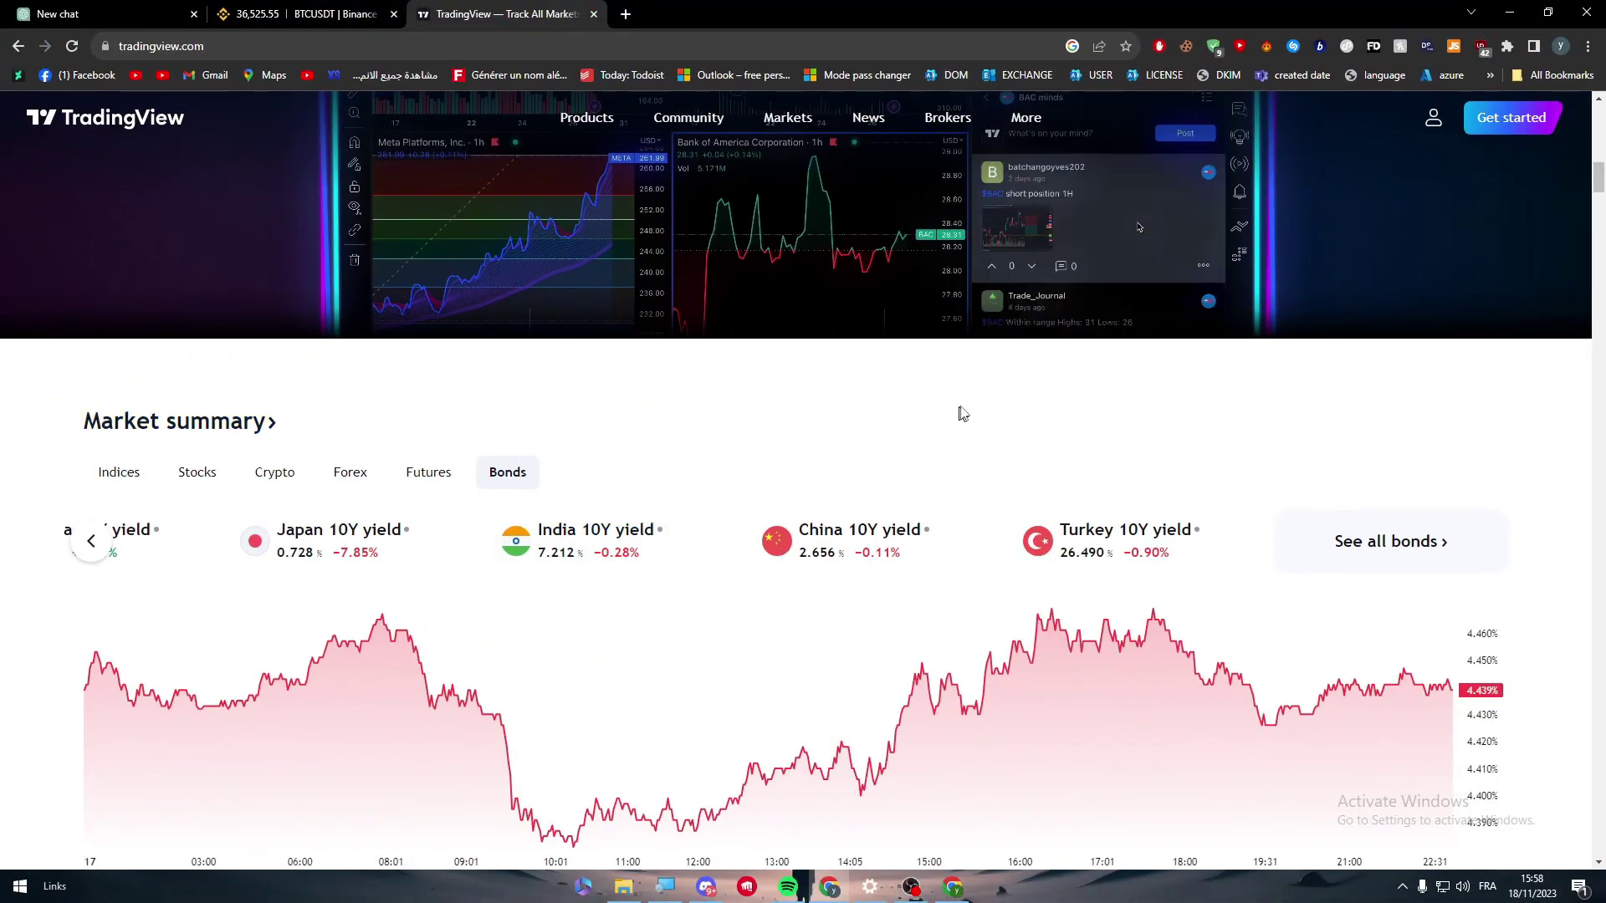
Step: Check the Binance BTC/USDT page, then return to the top of TradingView's homepage
left_click(297, 14)
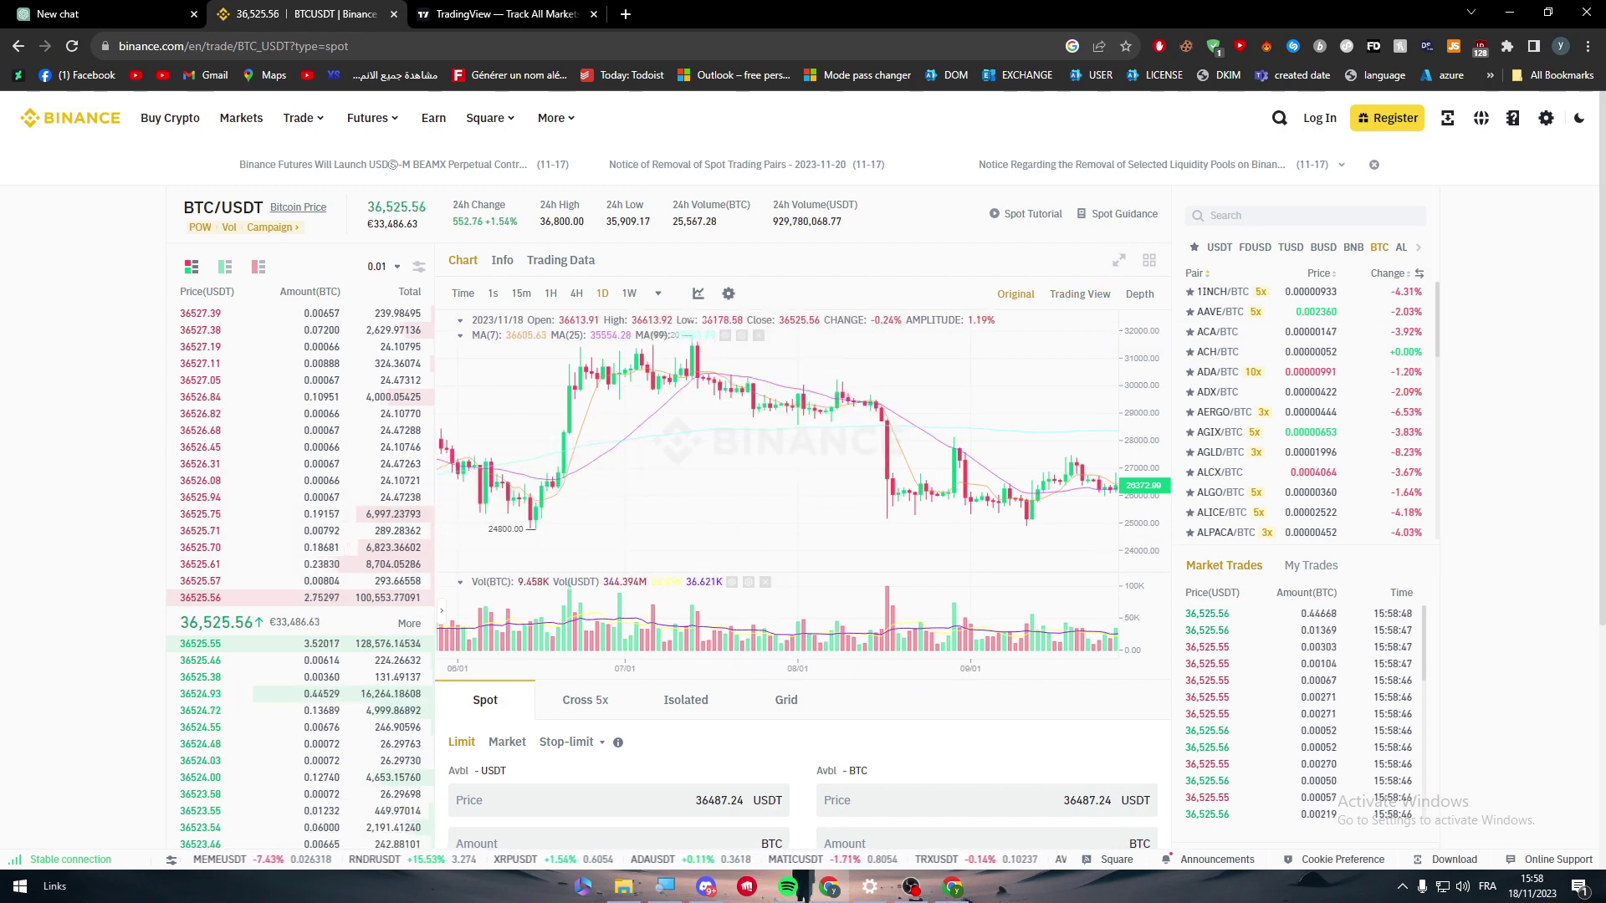
left_click(506, 15)
left_click_drag(1598, 177, 1592, 29)
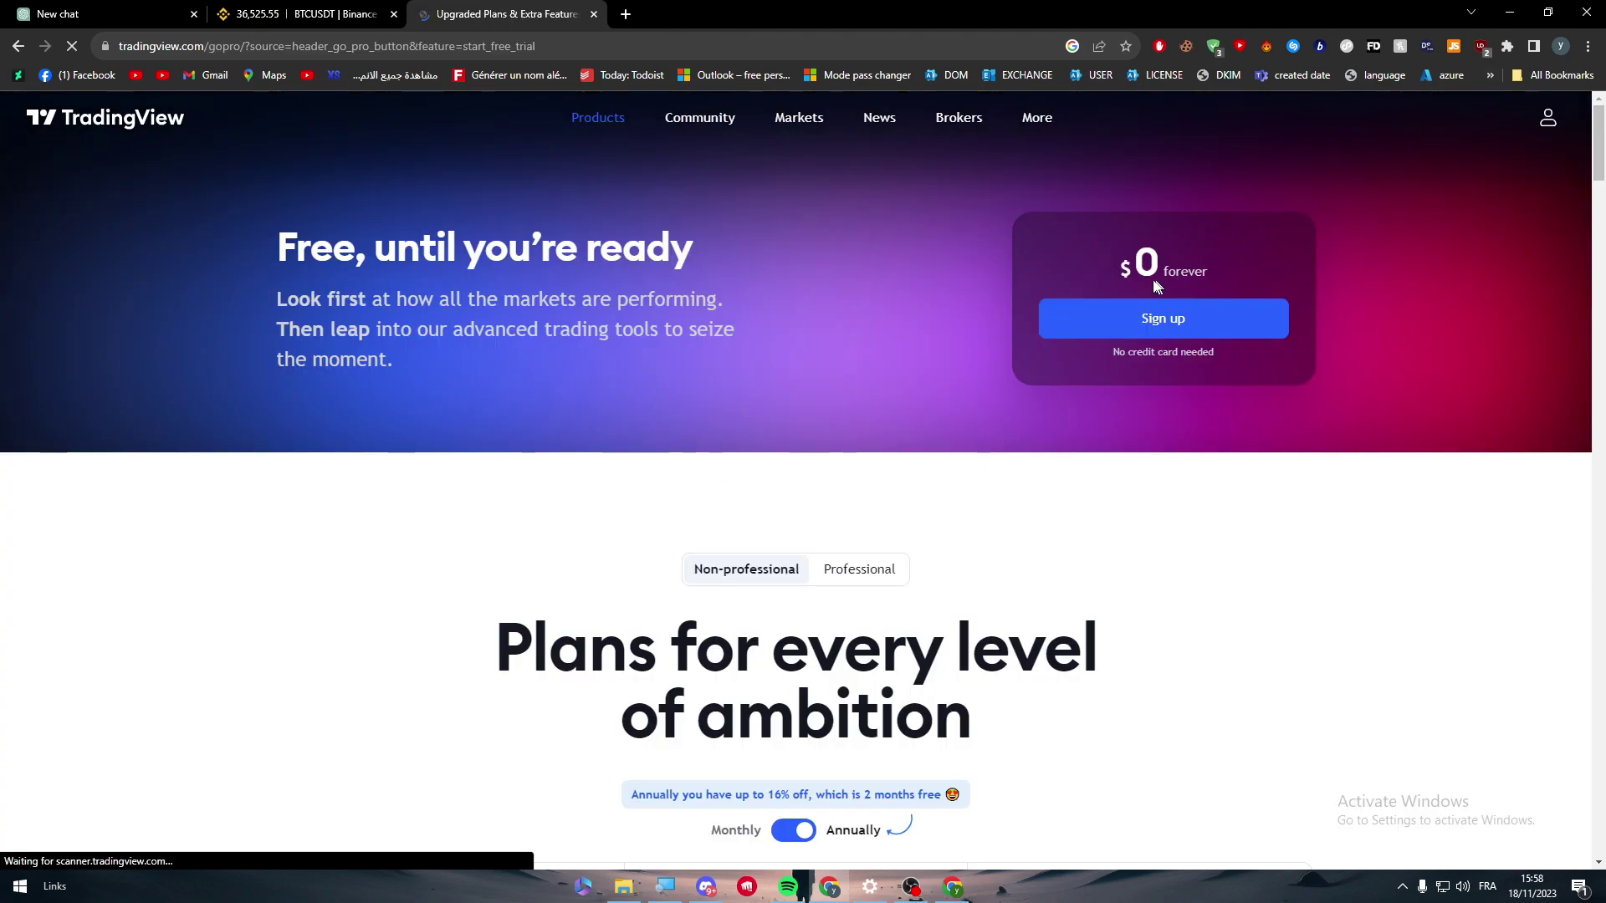
Step: Sign up for TradingView with a Google account and accept the Terms of Use
left_click(1156, 324)
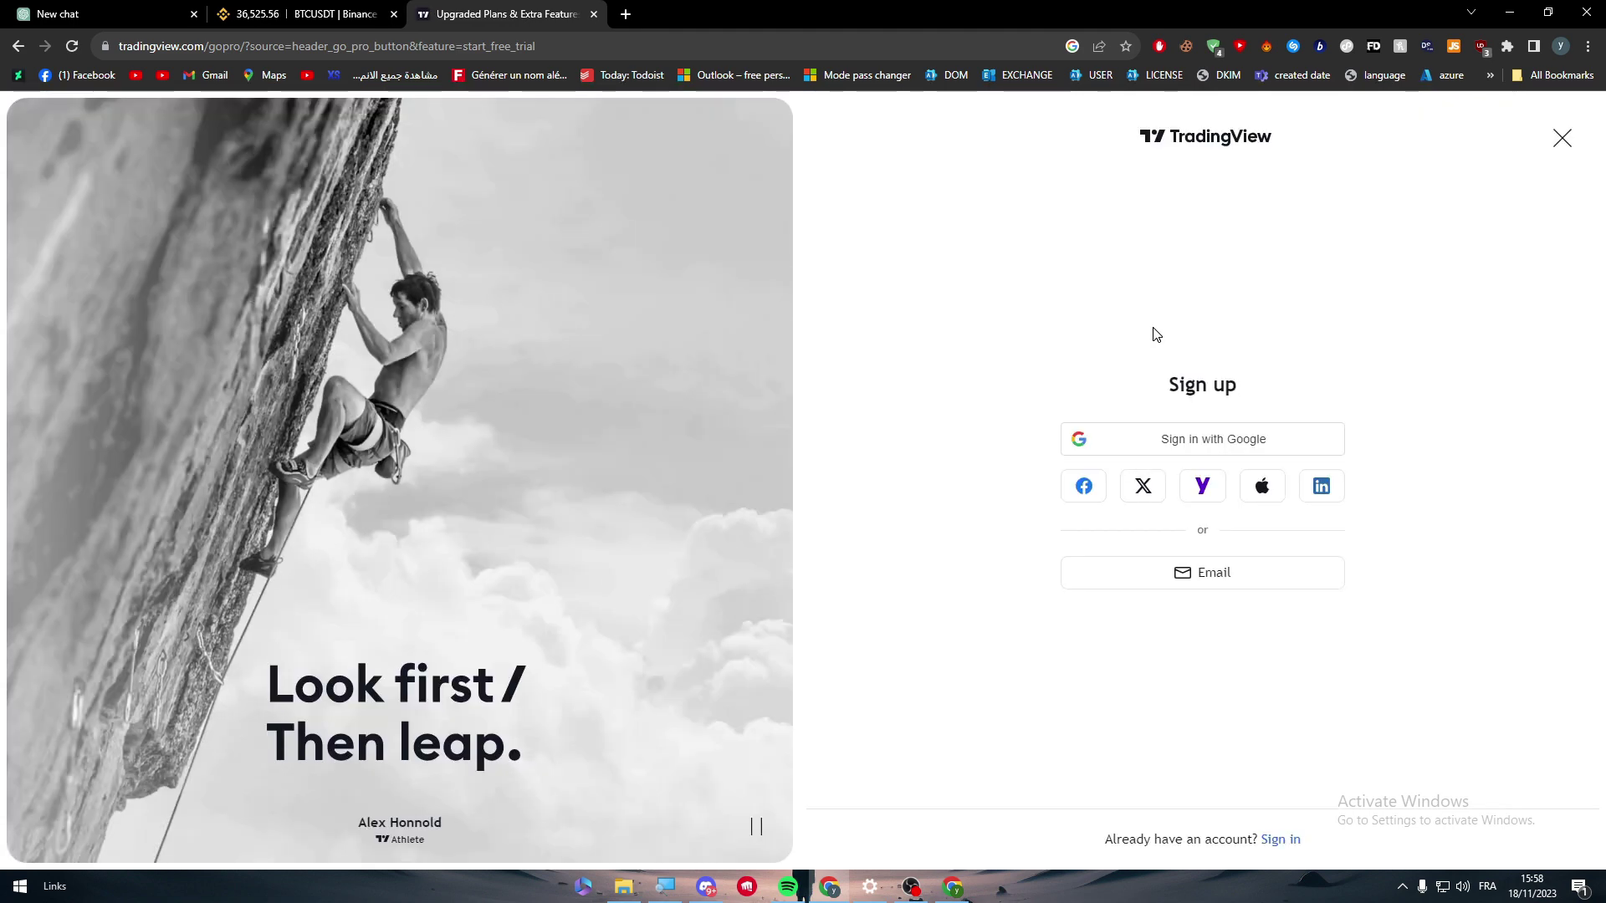
left_click(1136, 441)
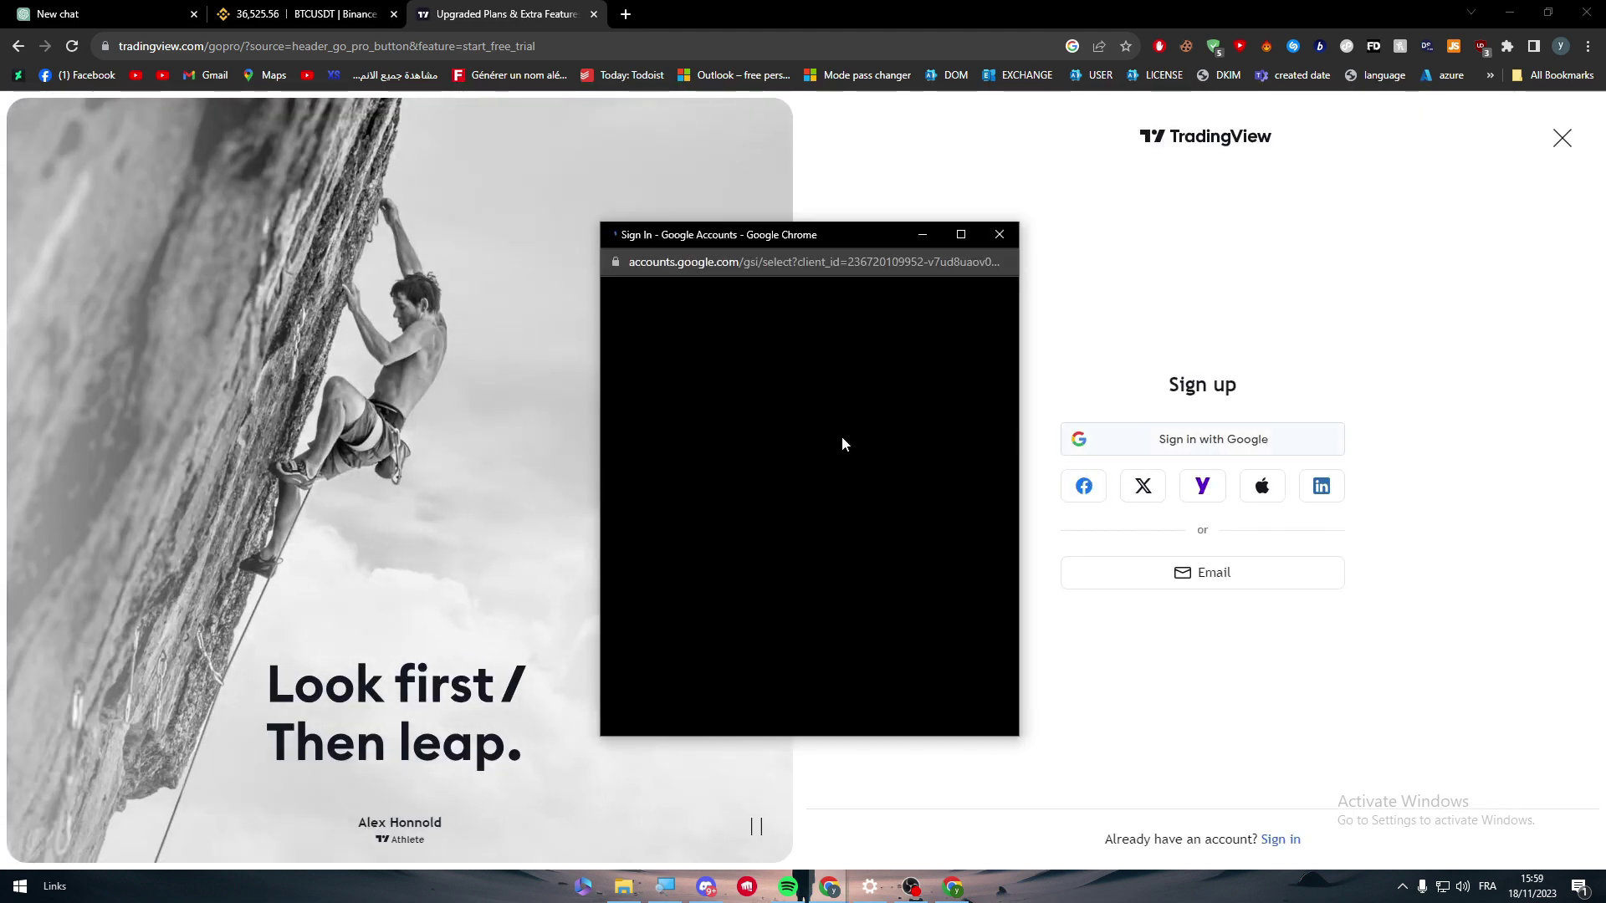
left_click(839, 447)
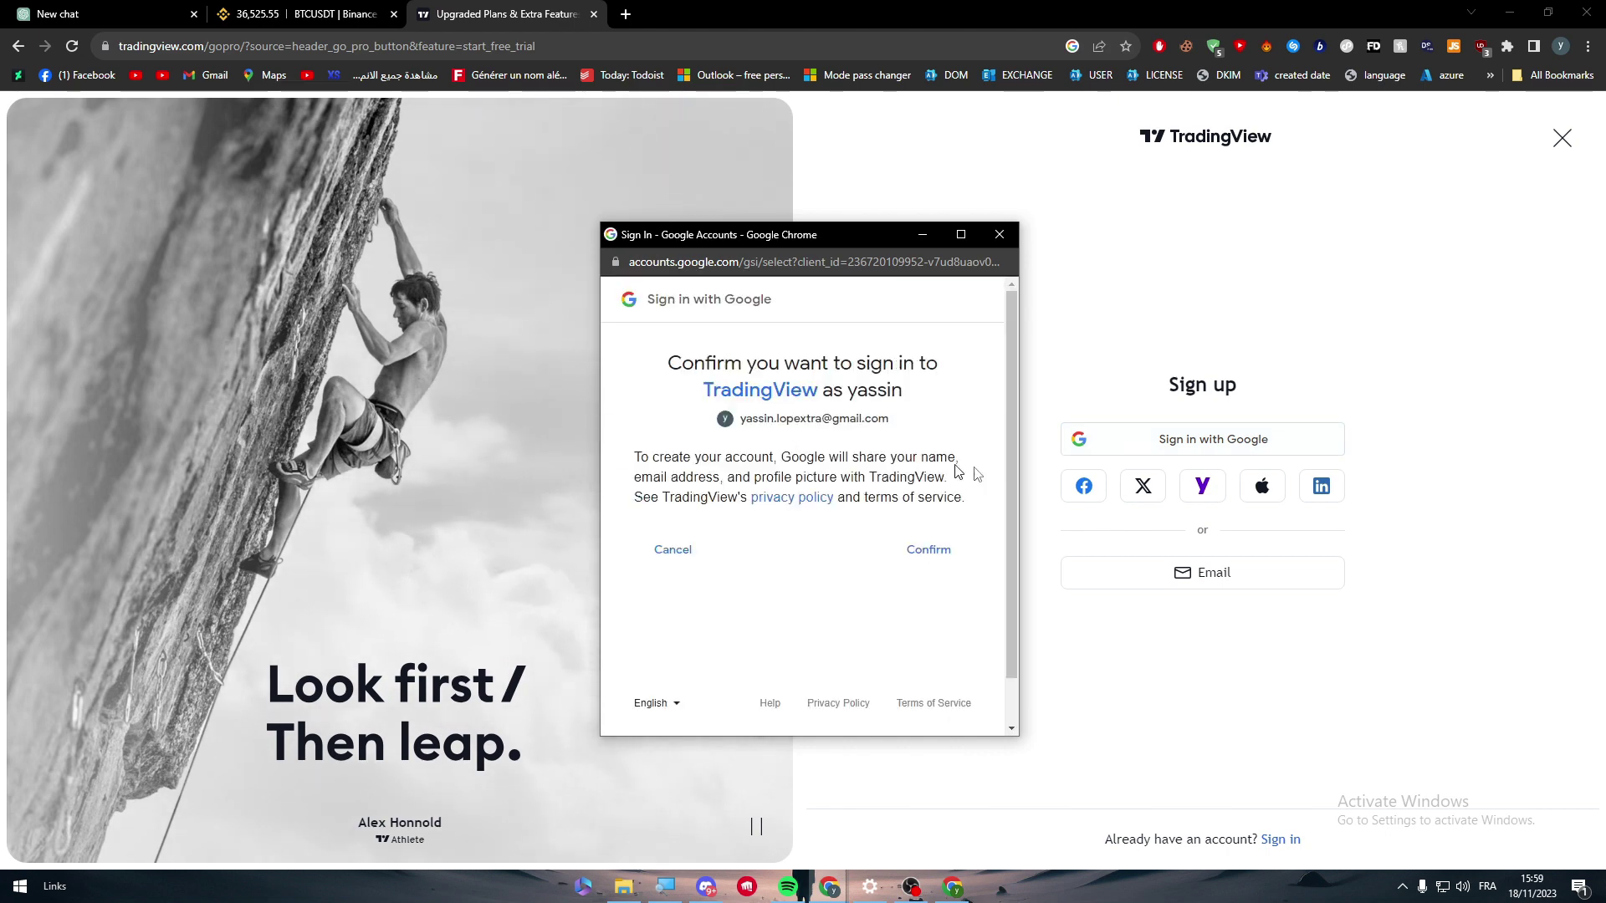
left_click(962, 569)
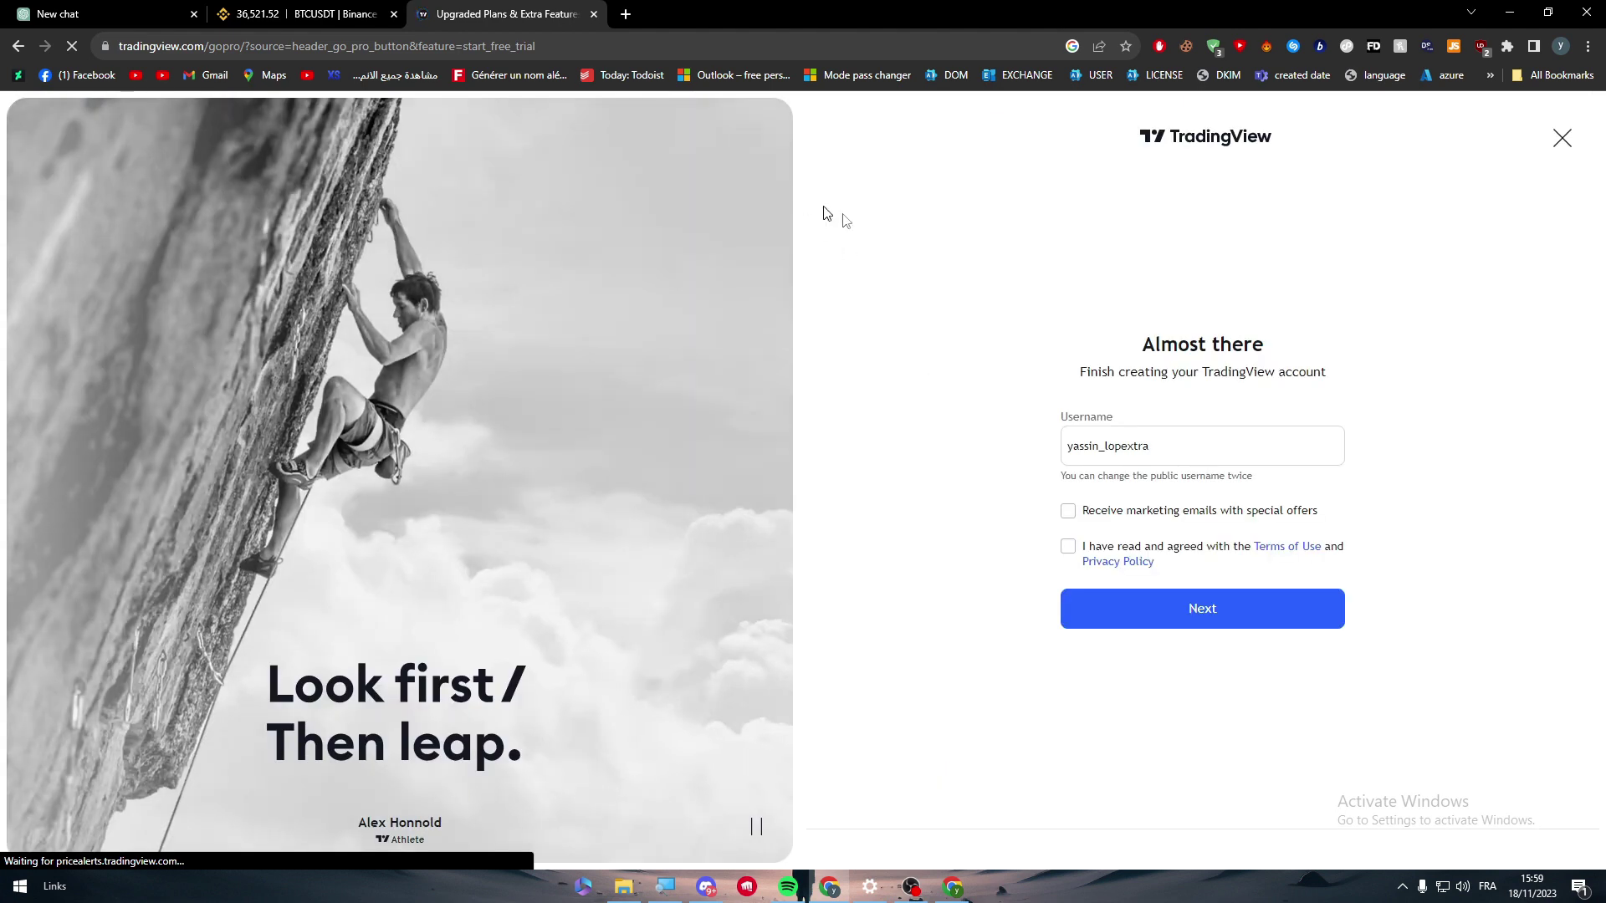
left_click(1144, 601)
left_click(1068, 547)
left_click(1111, 601)
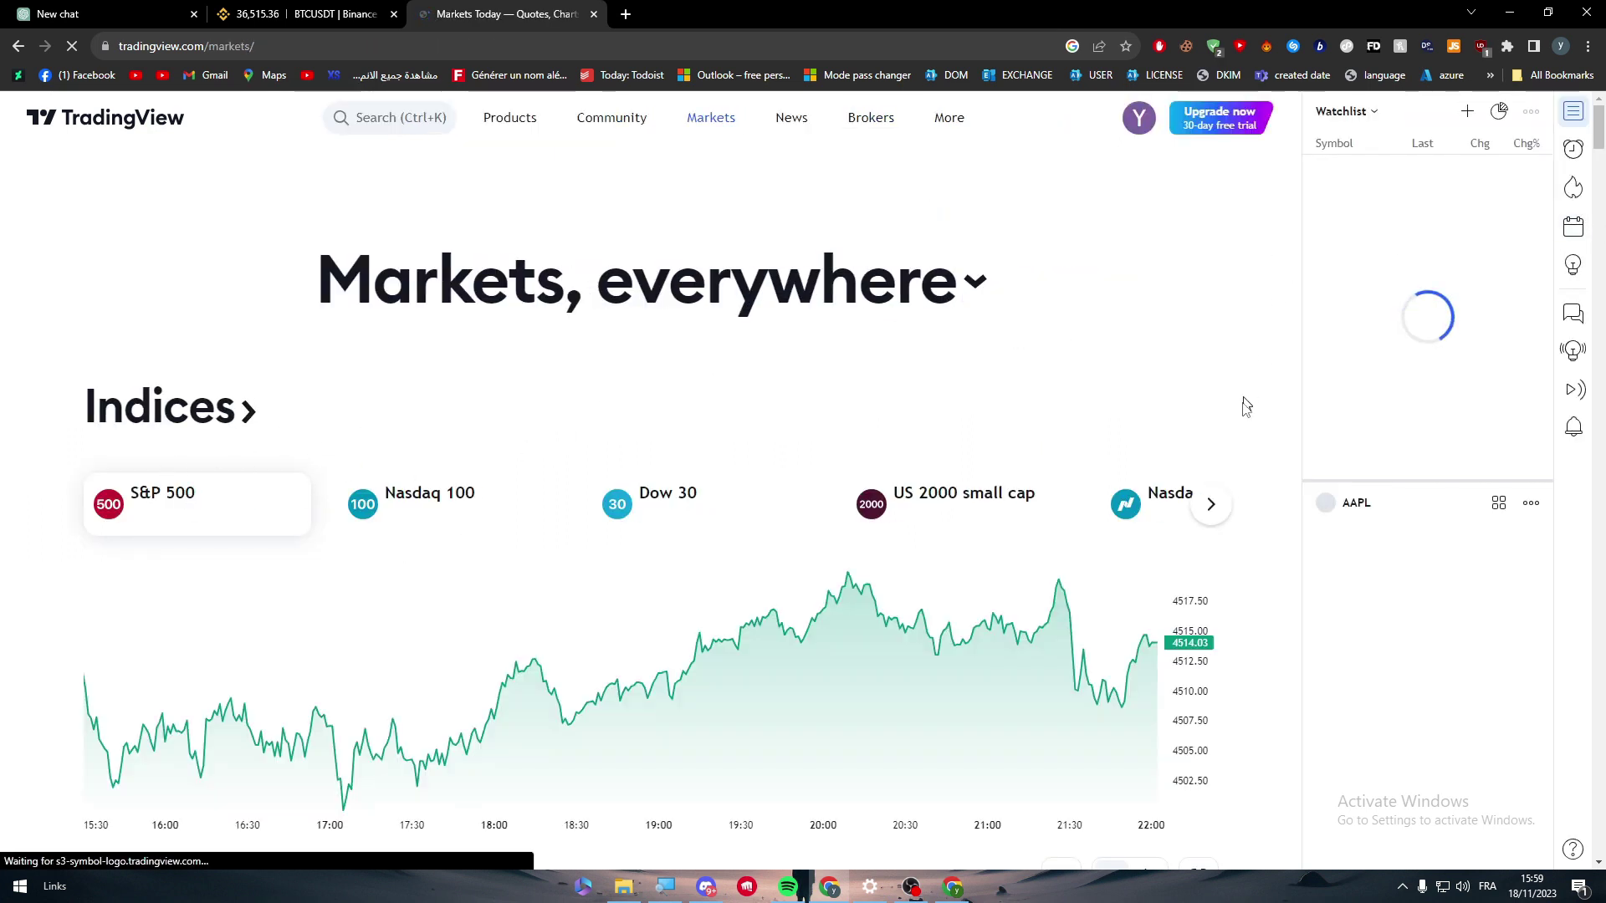
Step: Scroll the Markets page to the Indices section for the S&P 500 card
scroll(1220, 328, "down", 6)
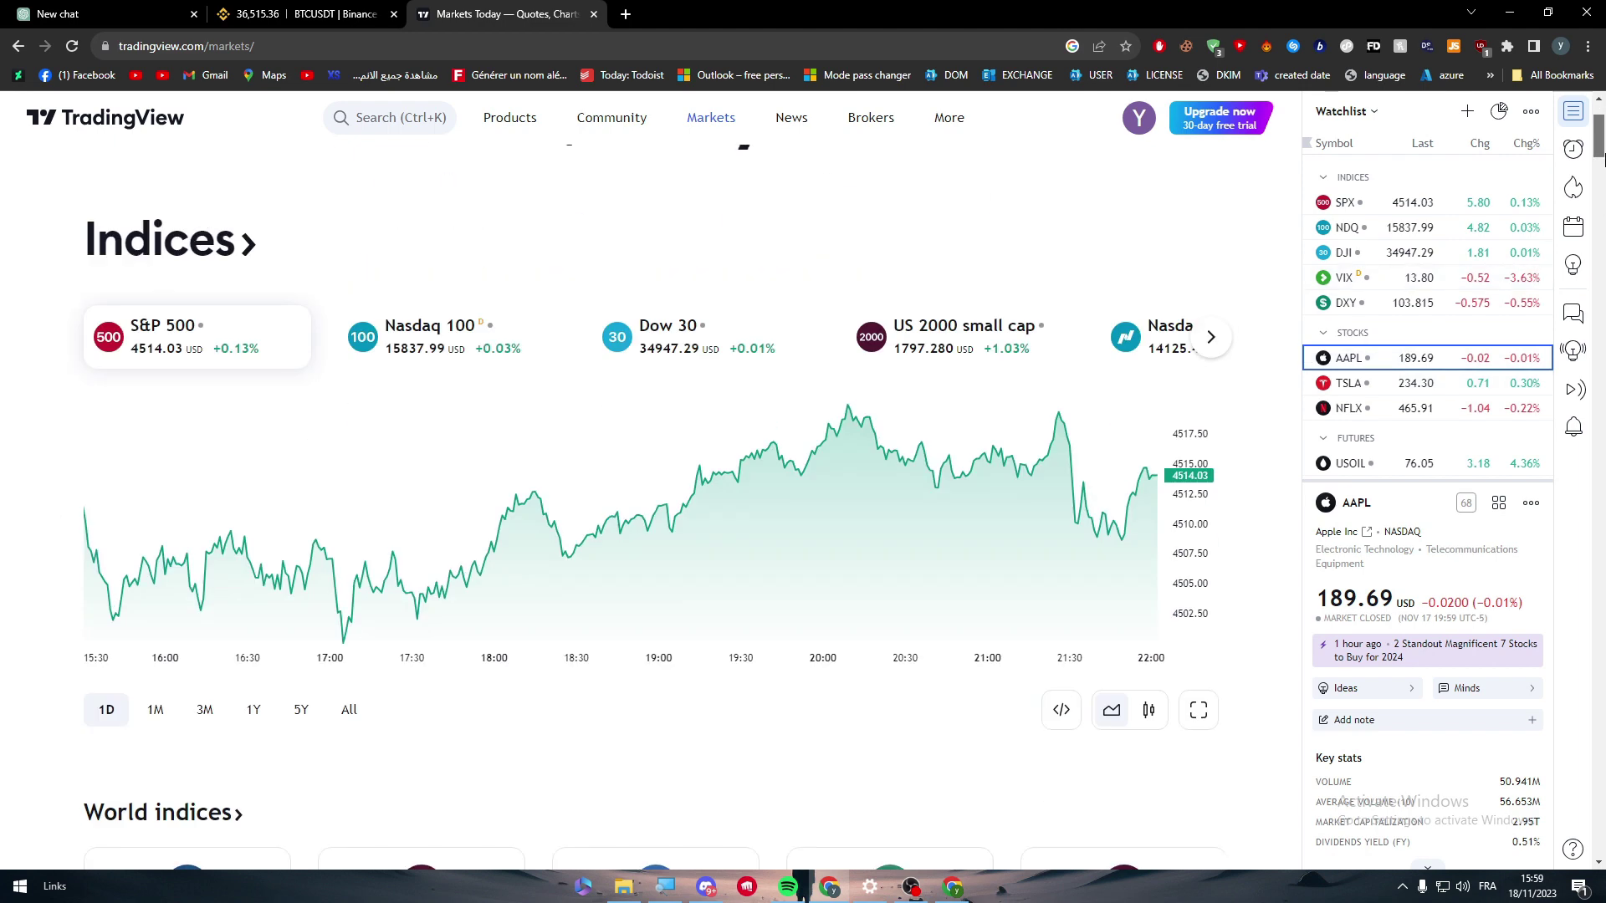
scroll(1221, 328, "up", 2)
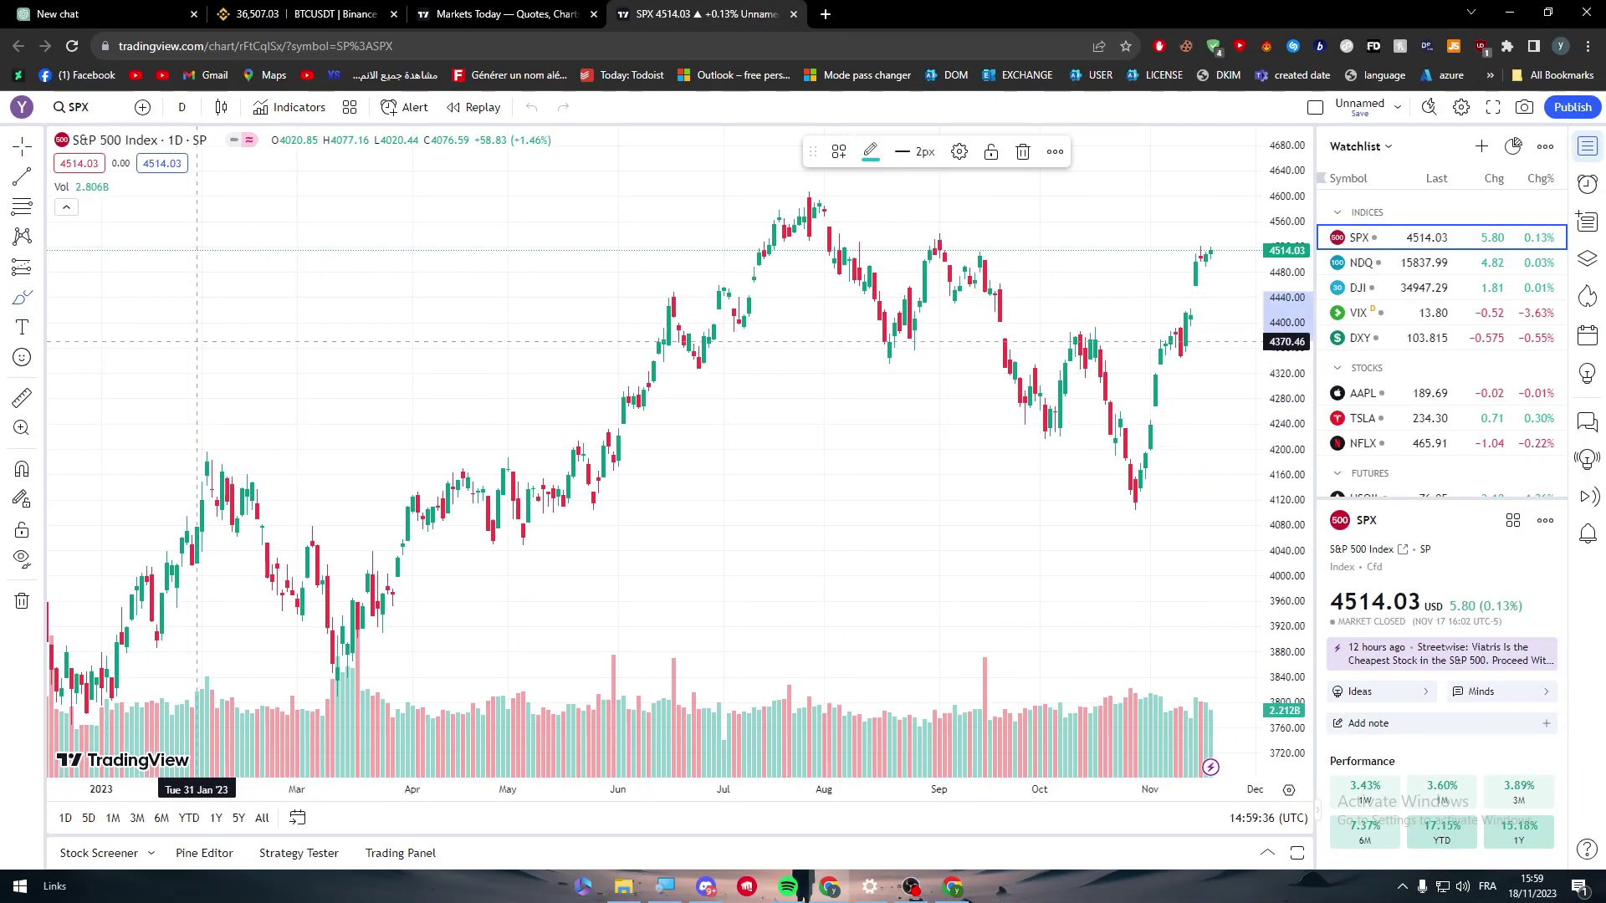
Step: Handwrite 'Hello' on the S&P 500 daily chart with brush strokes
left_click_drag(198, 294, 197, 355)
mouse_move(247, 309)
left_mouse_down()
mouse_move(252, 367)
mouse_move(334, 348)
mouse_move(351, 305)
mouse_move(330, 327)
mouse_move(372, 372)
left_mouse_up()
mouse_move(388, 307)
left_mouse_down()
mouse_move(402, 368)
mouse_move(433, 328)
left_mouse_up()
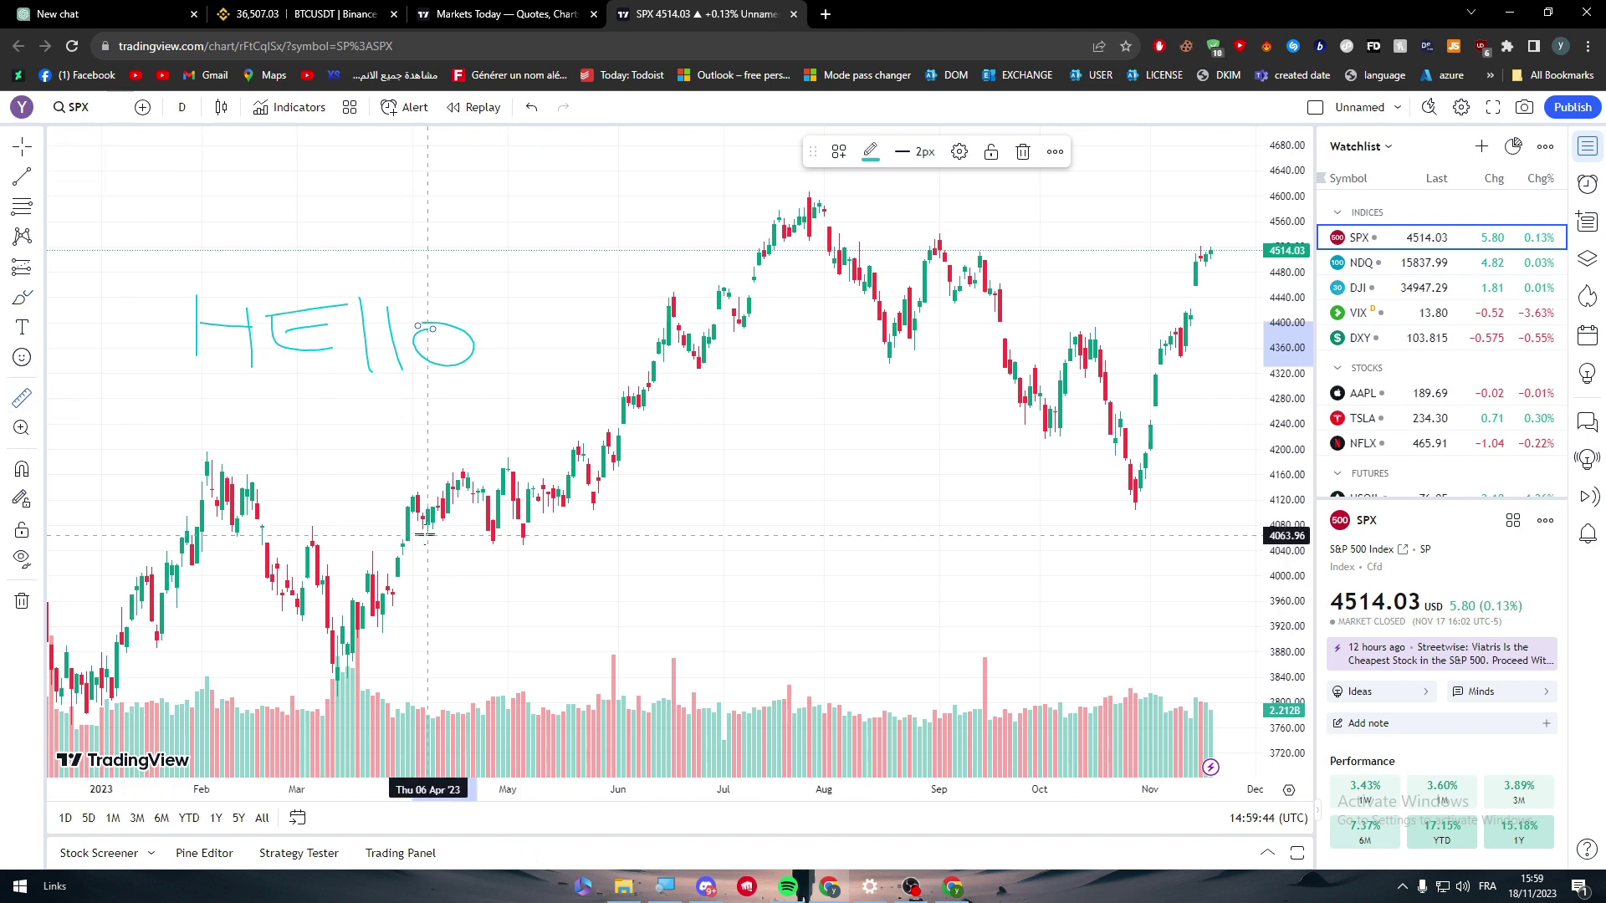
Step: Pan the chart so March through November 2023 is in view
mouse_move(422, 530)
left_mouse_down()
mouse_move(1012, 532)
mouse_move(1062, 251)
mouse_move(1232, 222)
left_mouse_up()
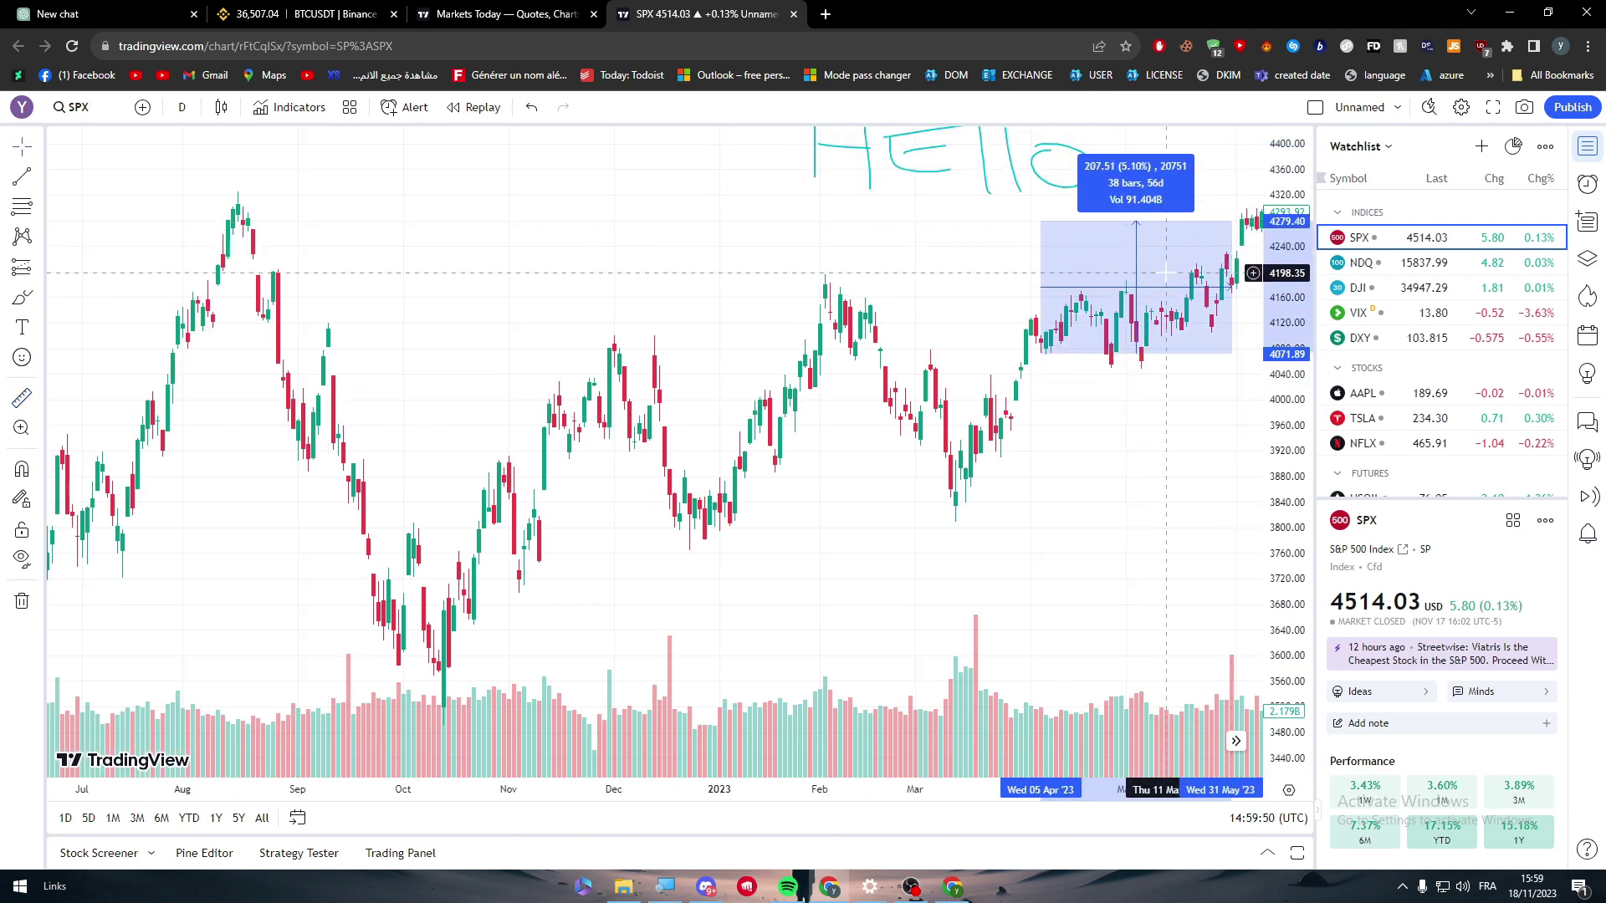
left_click_drag(1177, 425, 506, 613)
left_click_drag(878, 494, 731, 567)
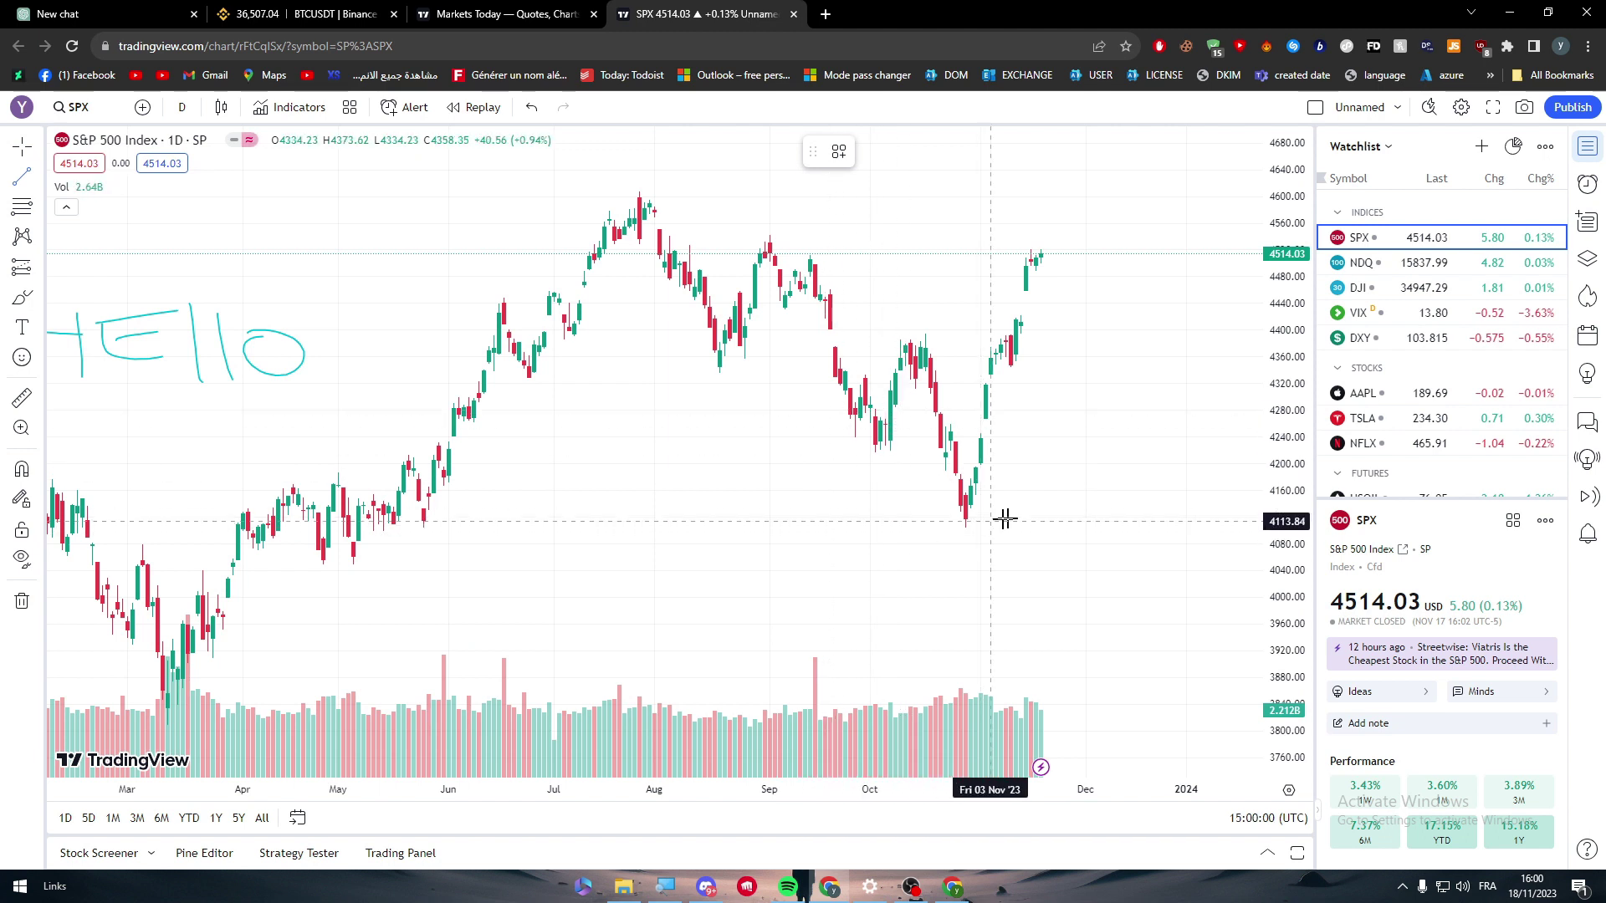
Step: Draw a horizontal support line along the roughly 4,110 October low and reframe the chart
mouse_move(1181, 518)
left_mouse_down()
mouse_move(348, 520)
mouse_move(774, 538)
mouse_move(411, 517)
left_mouse_up()
left_click_drag(584, 524, 583, 521)
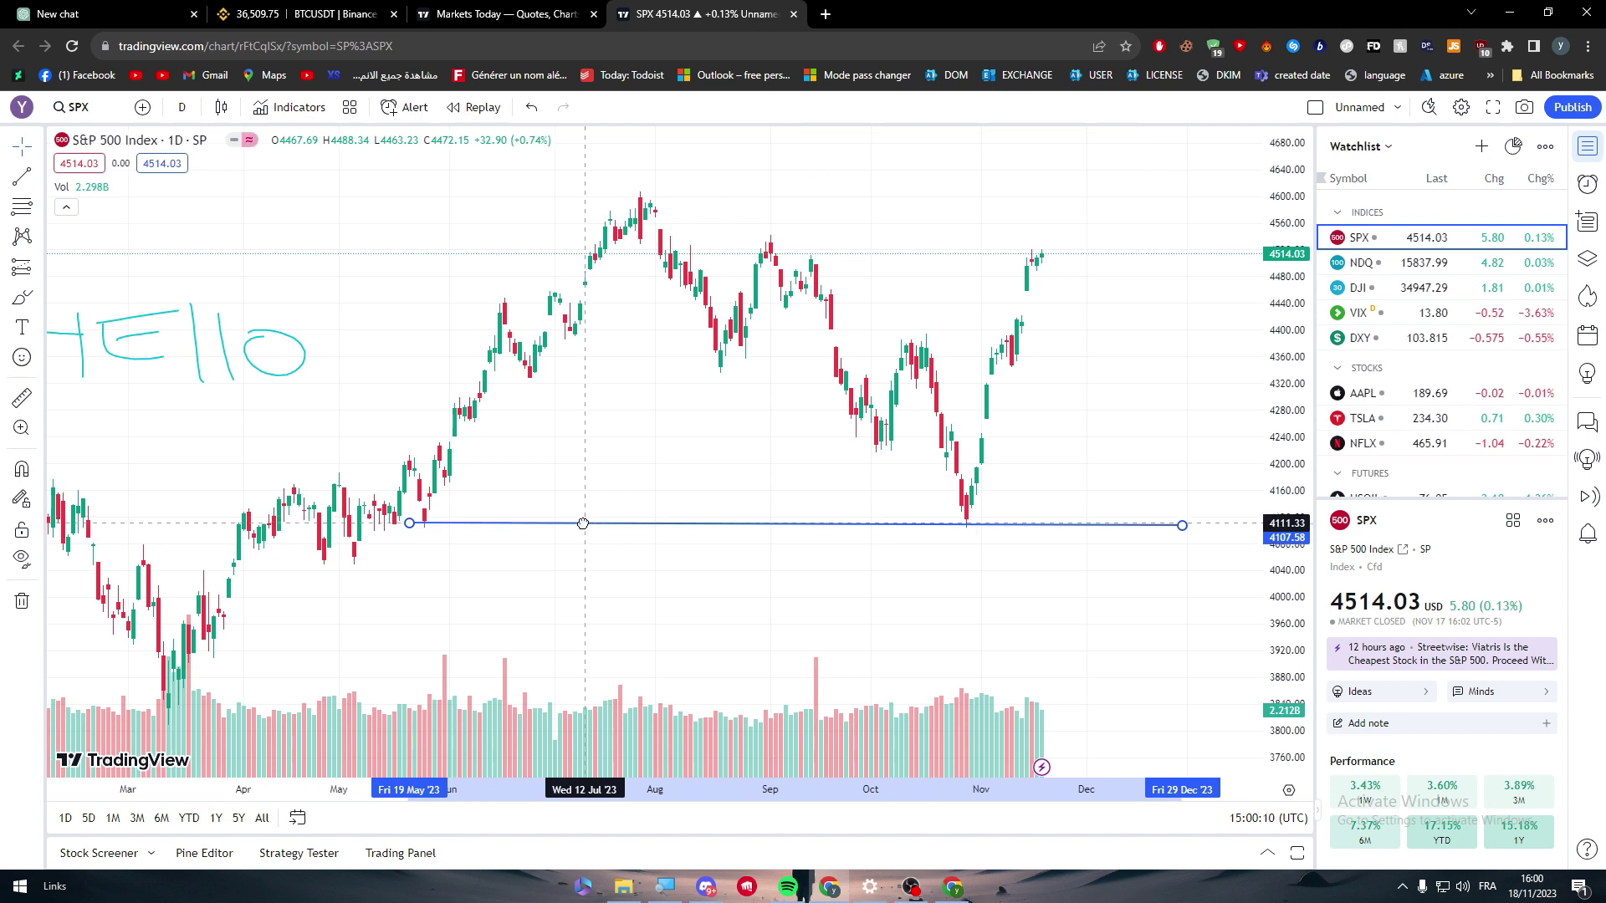
left_click(561, 585)
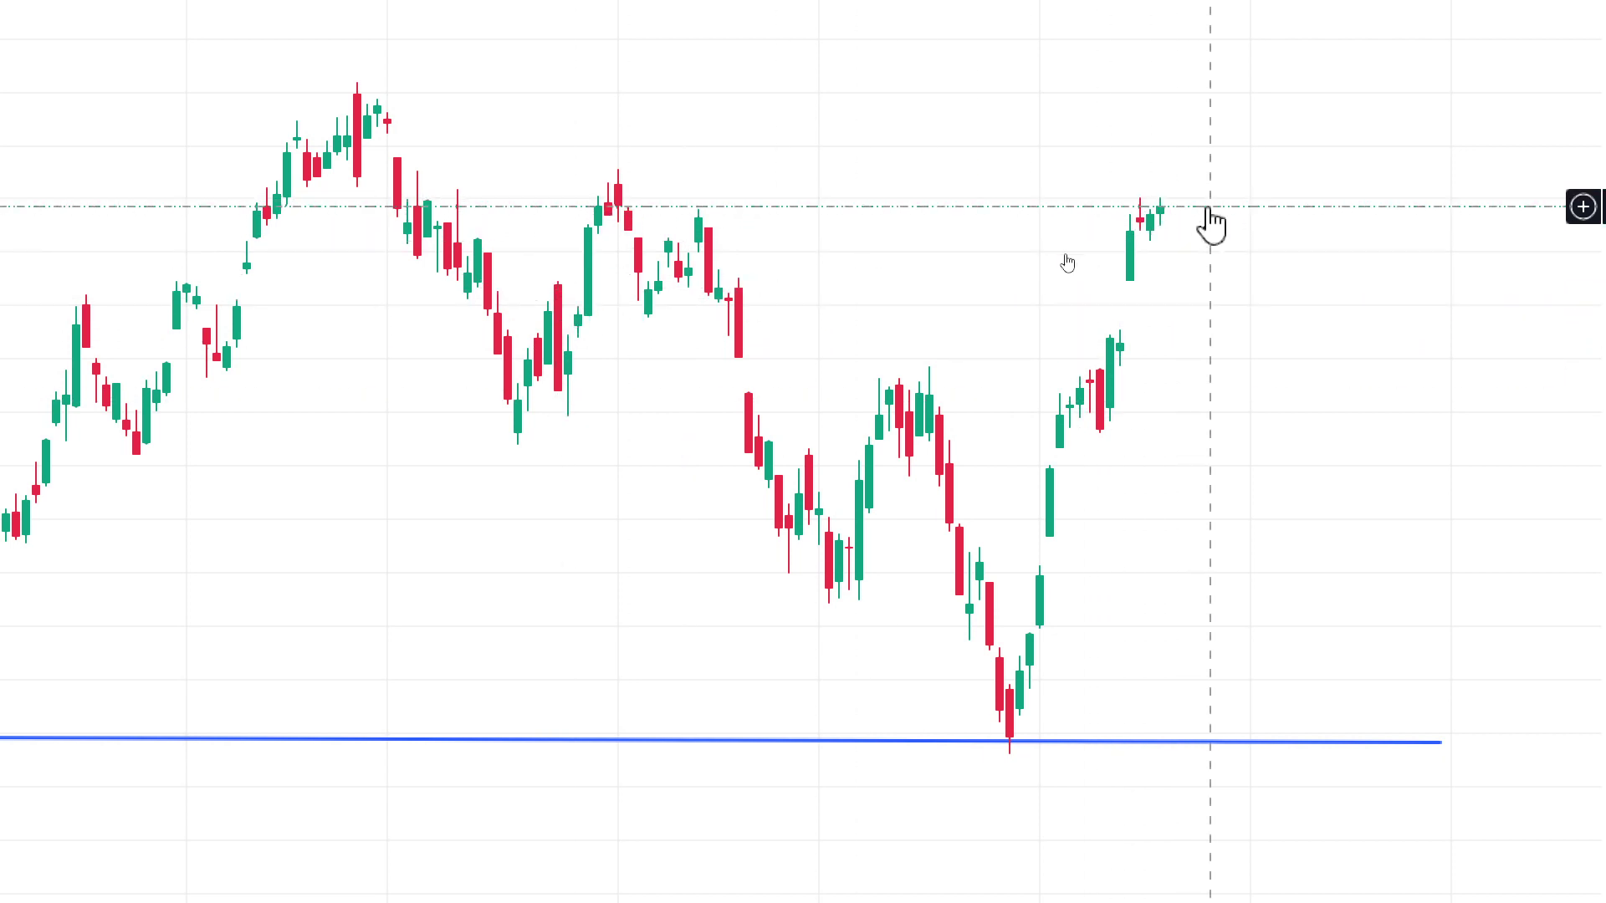
left_click_drag(1353, 222, 1154, 186)
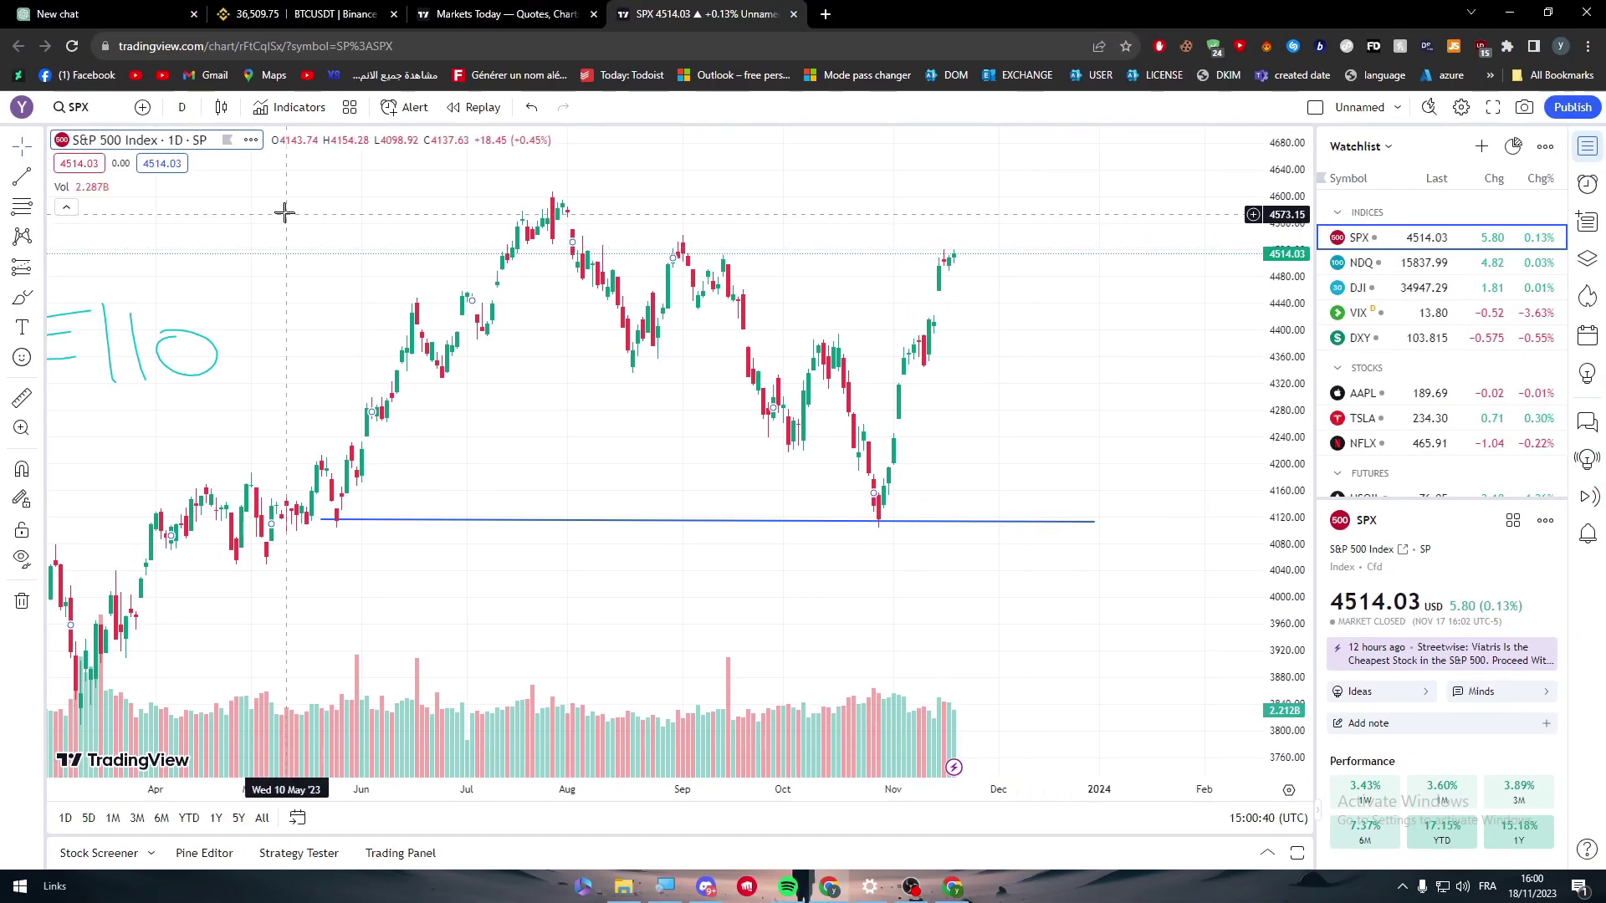
Step: Draw a horizontal resistance trend line near 4,514 from the latest bar back to the July highs
left_click(23, 178)
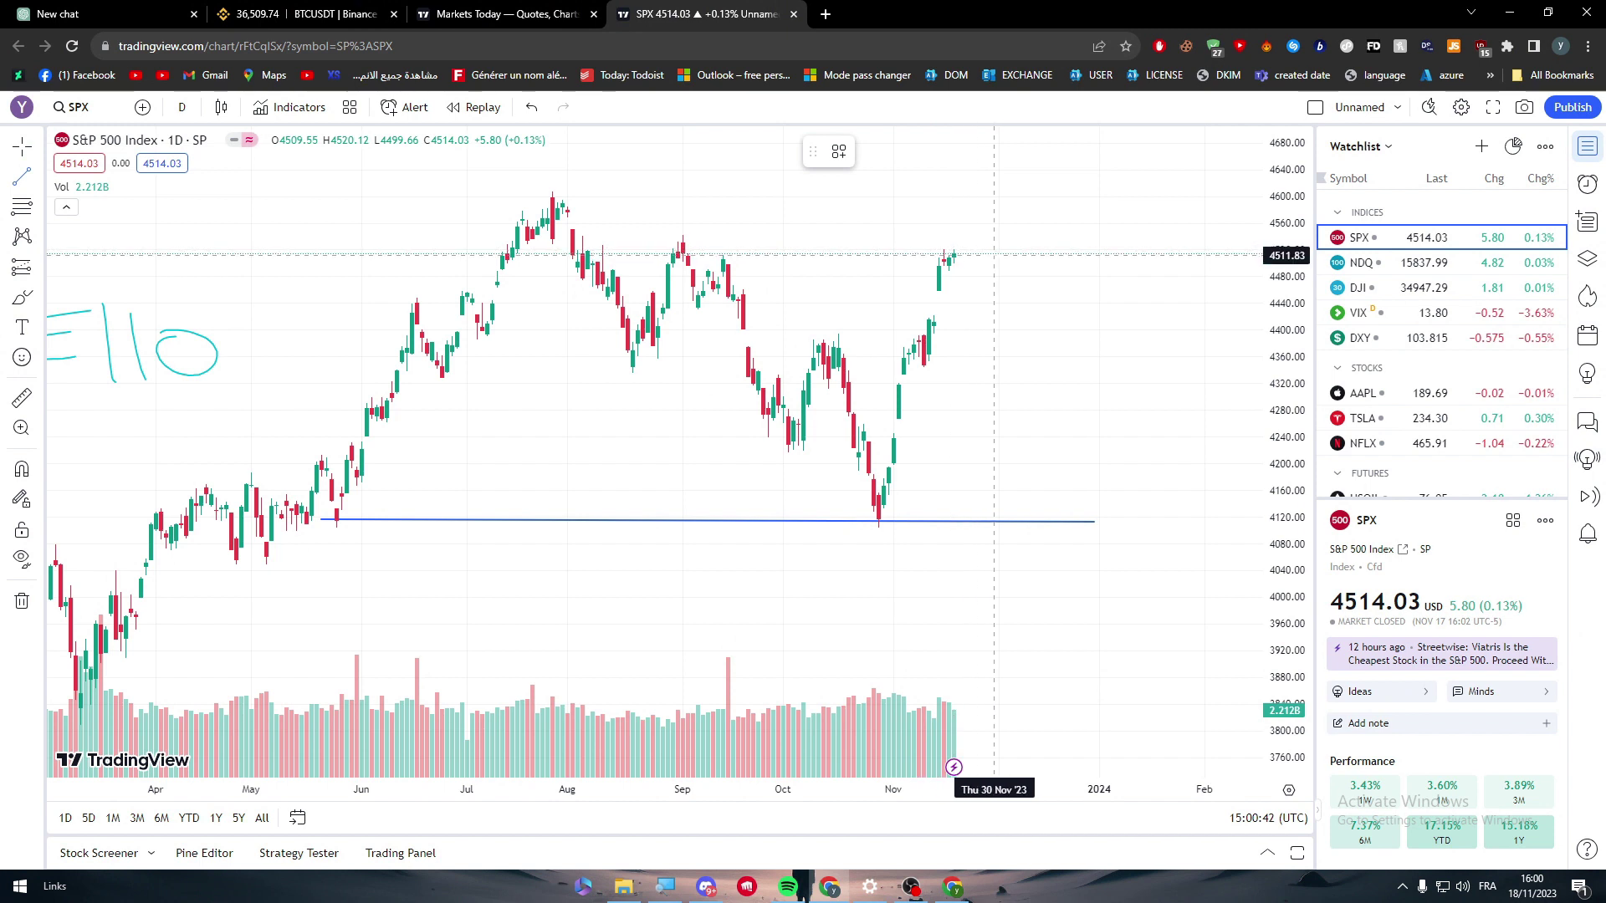
left_click(993, 255)
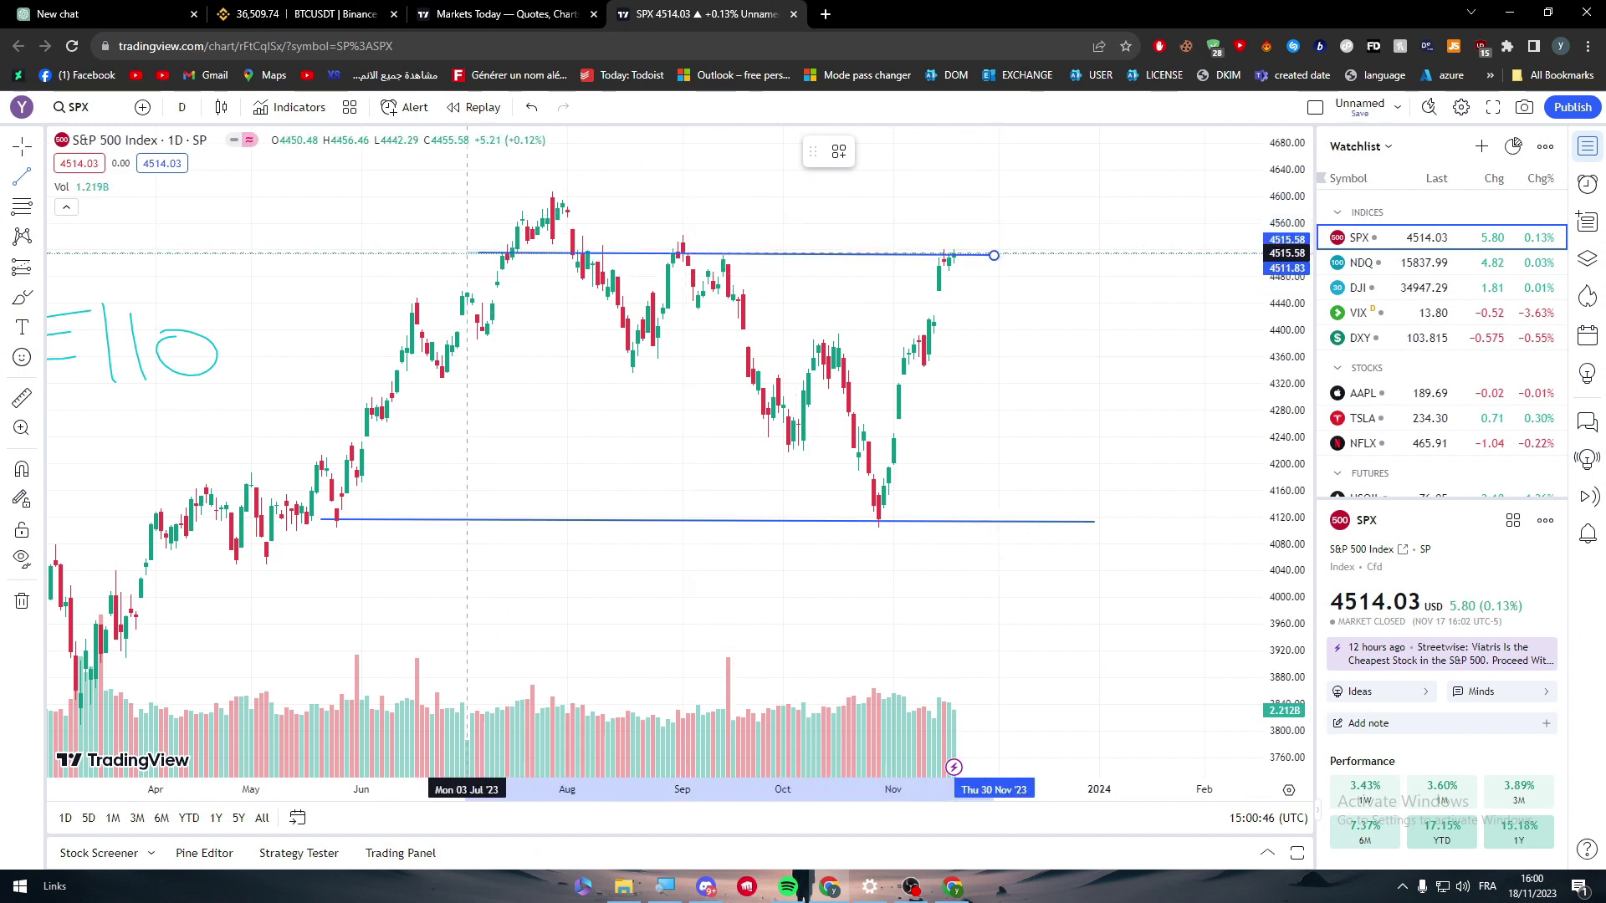
left_click(466, 253)
left_click(1034, 339)
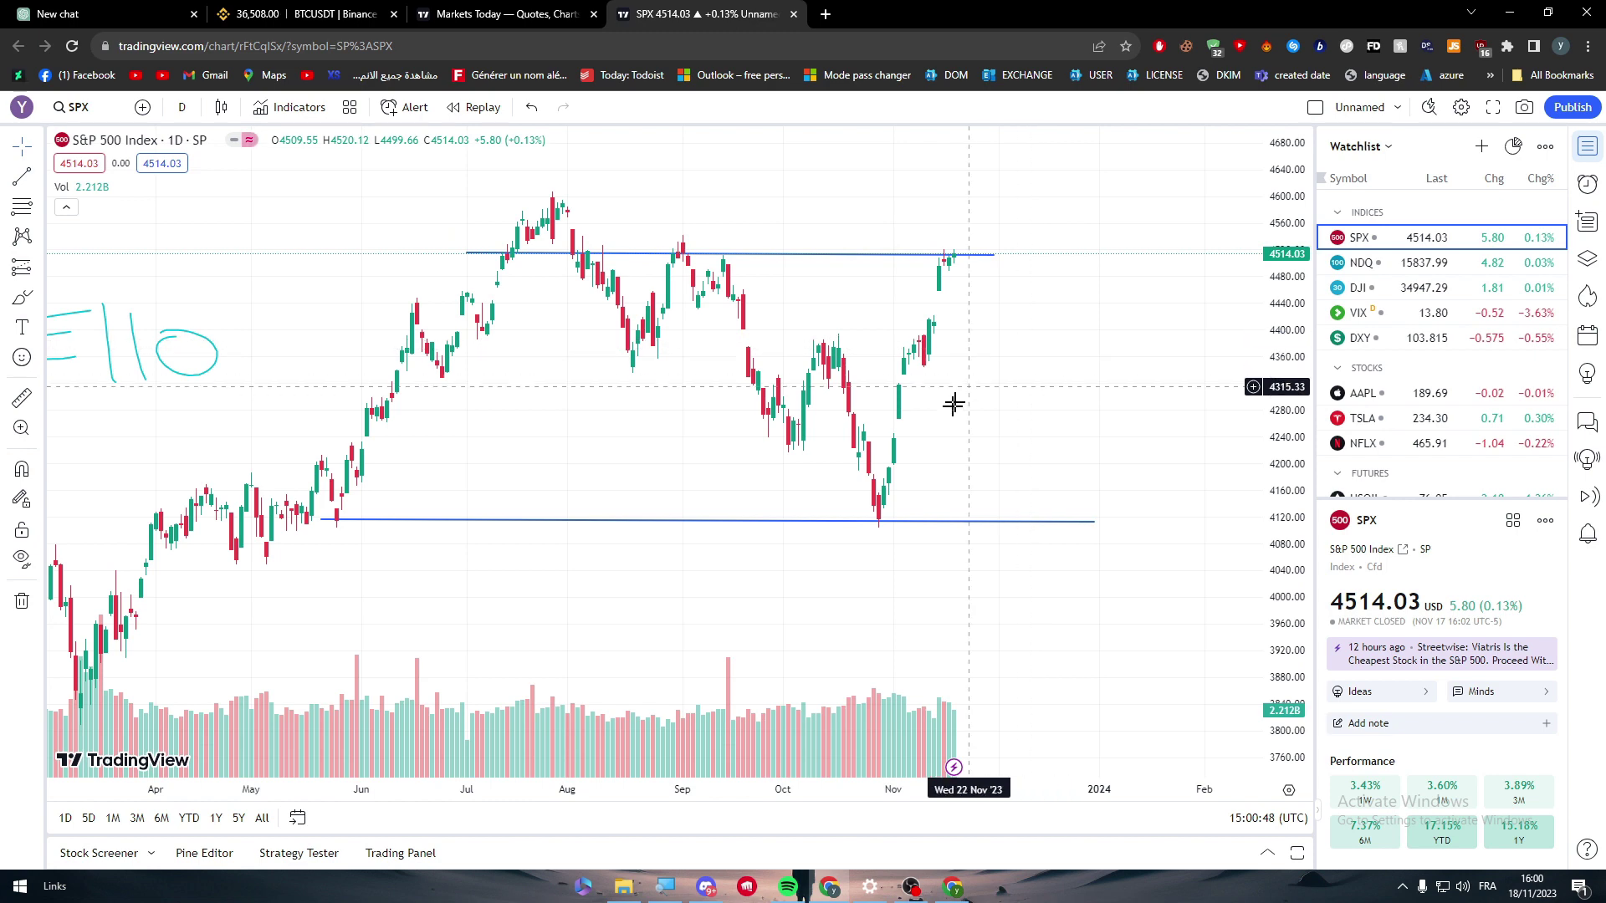
left_click(764, 522)
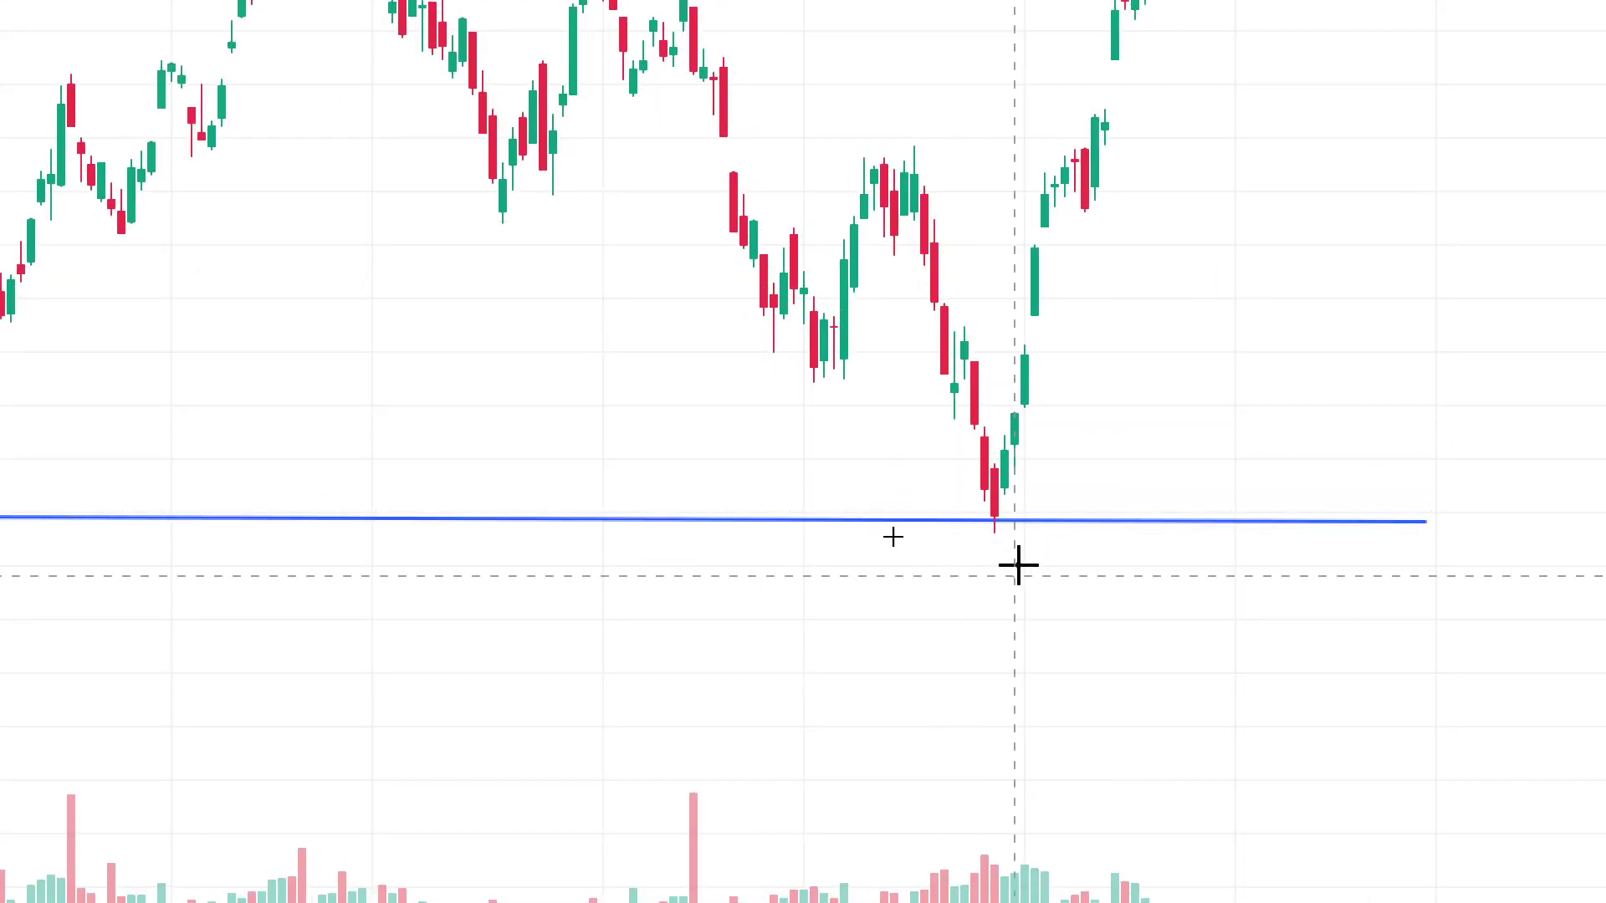
left_click(985, 507)
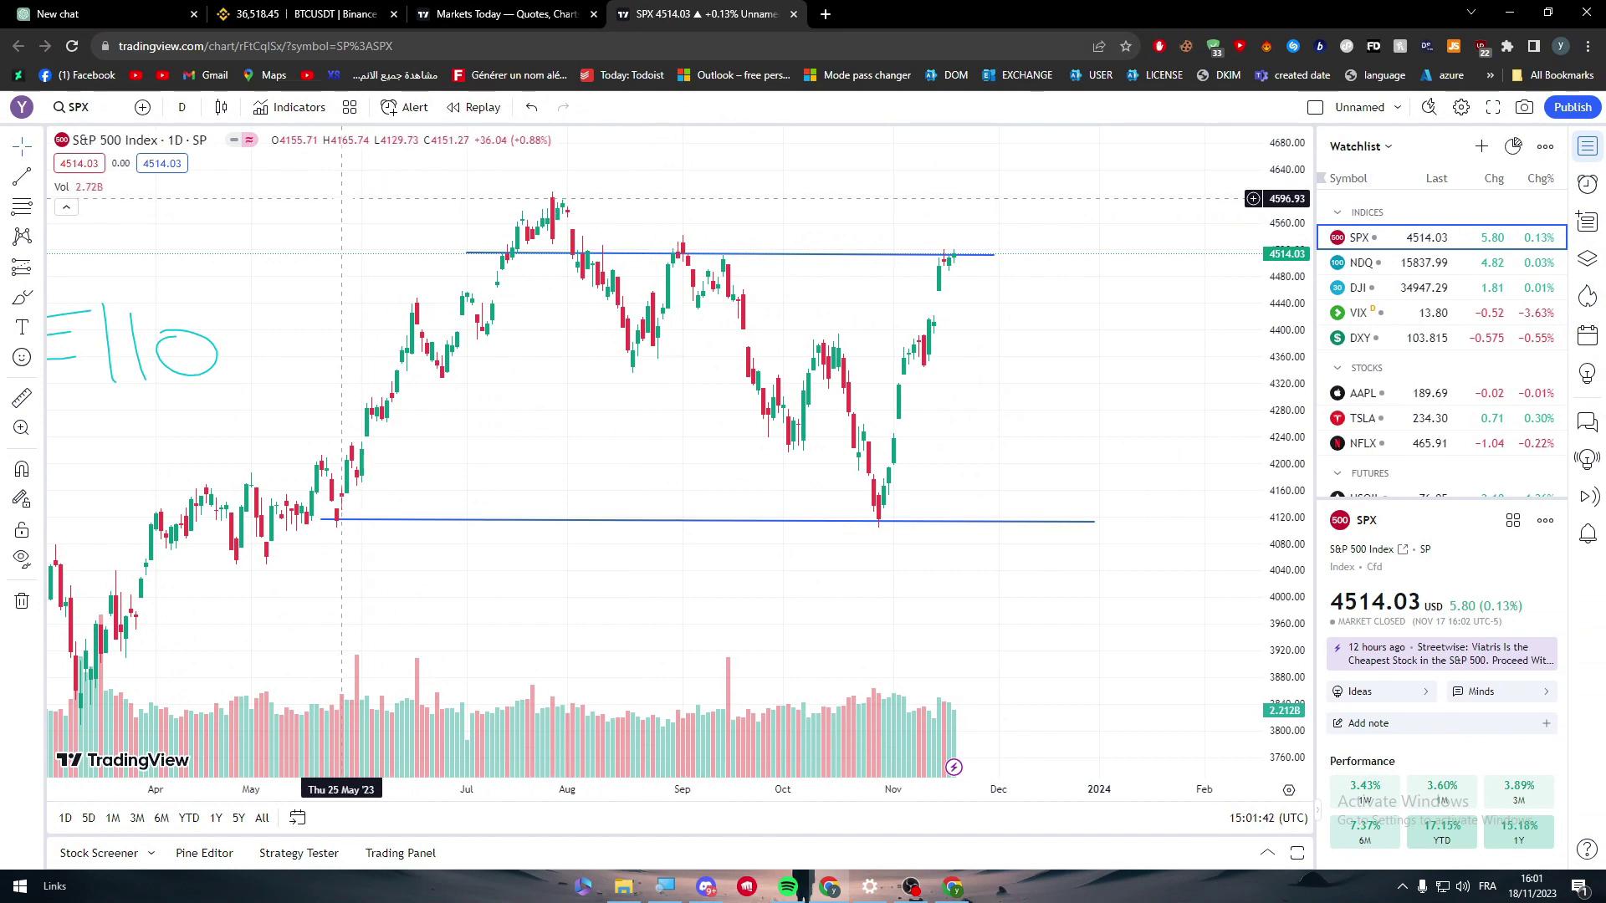
Step: Draw a horizontal line across the late-July peak near 4,600
left_click_drag(341, 198, 382, 212)
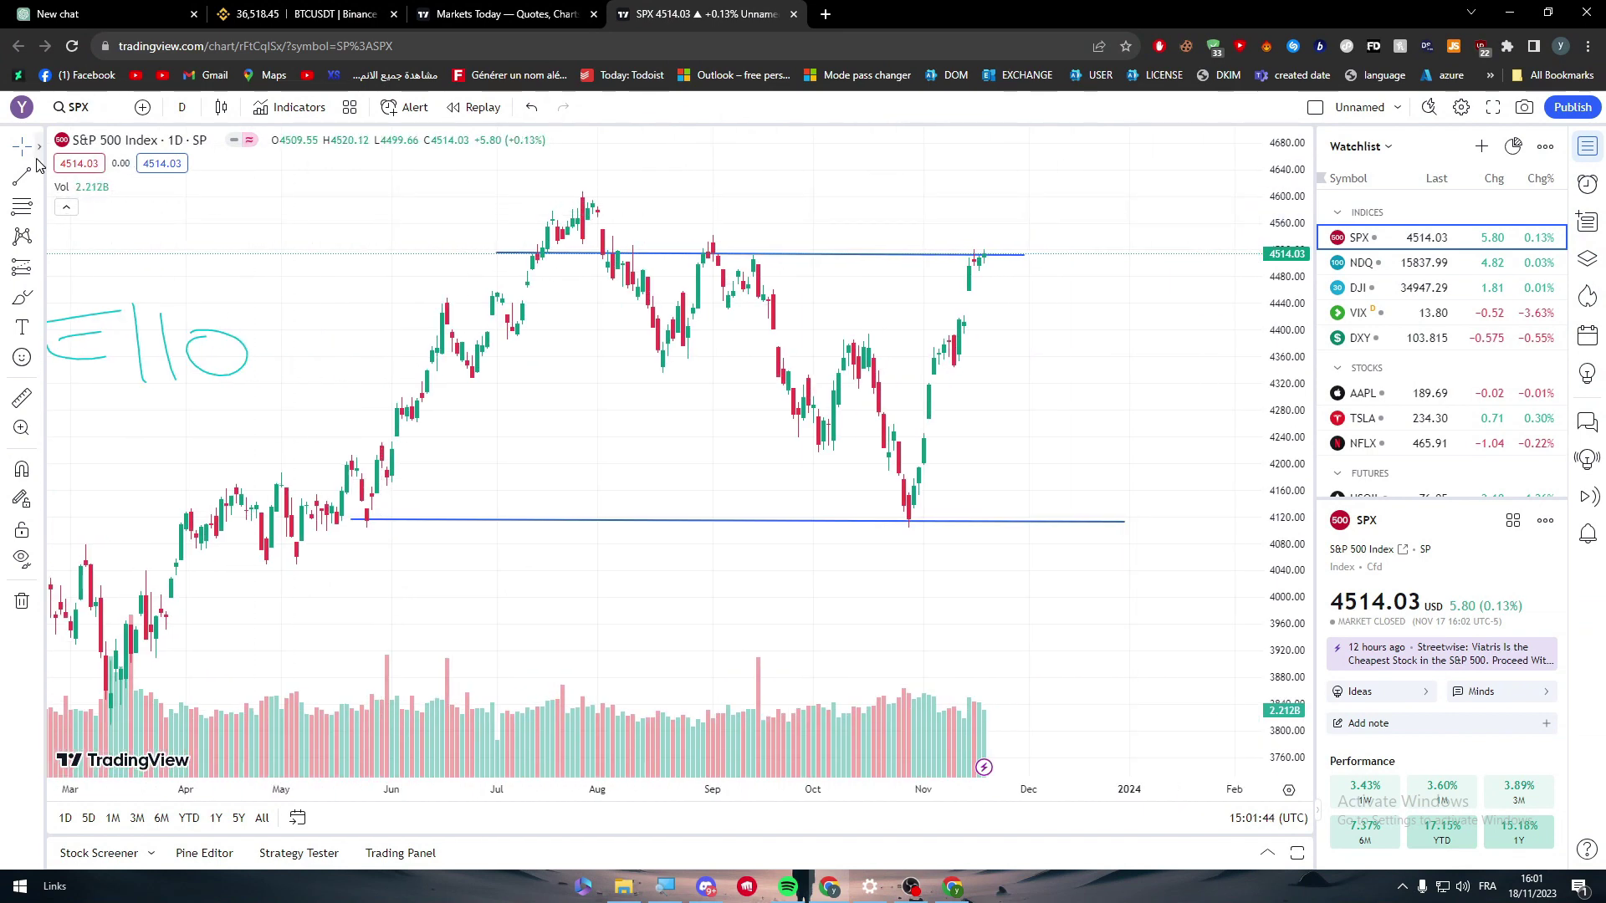
left_click_drag(406, 198, 1039, 198)
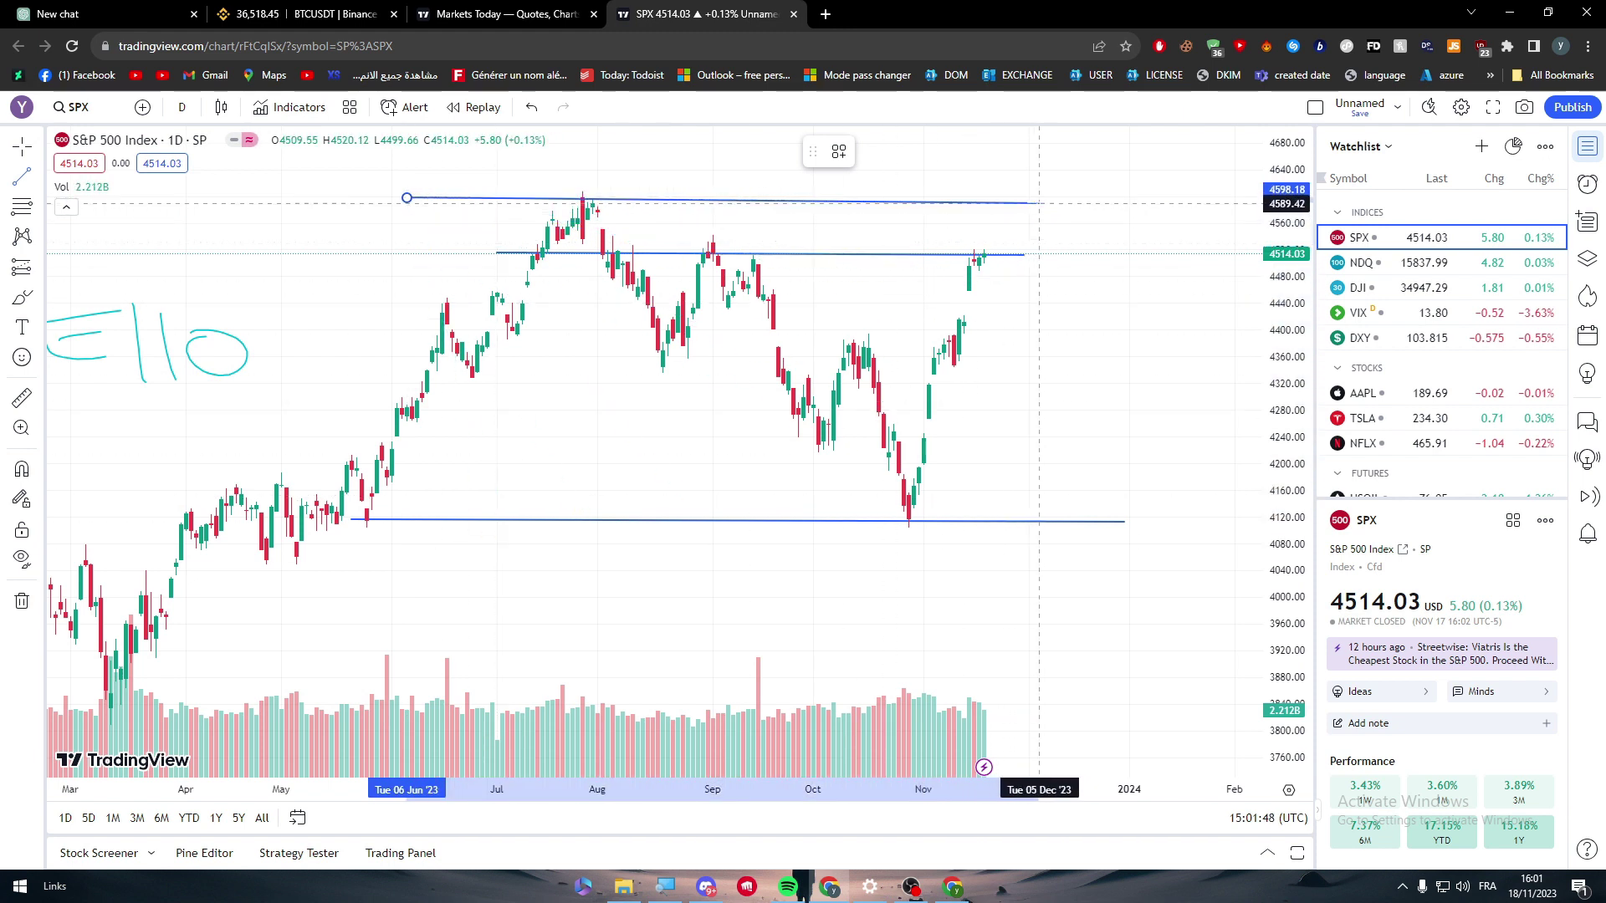
left_click(1176, 345)
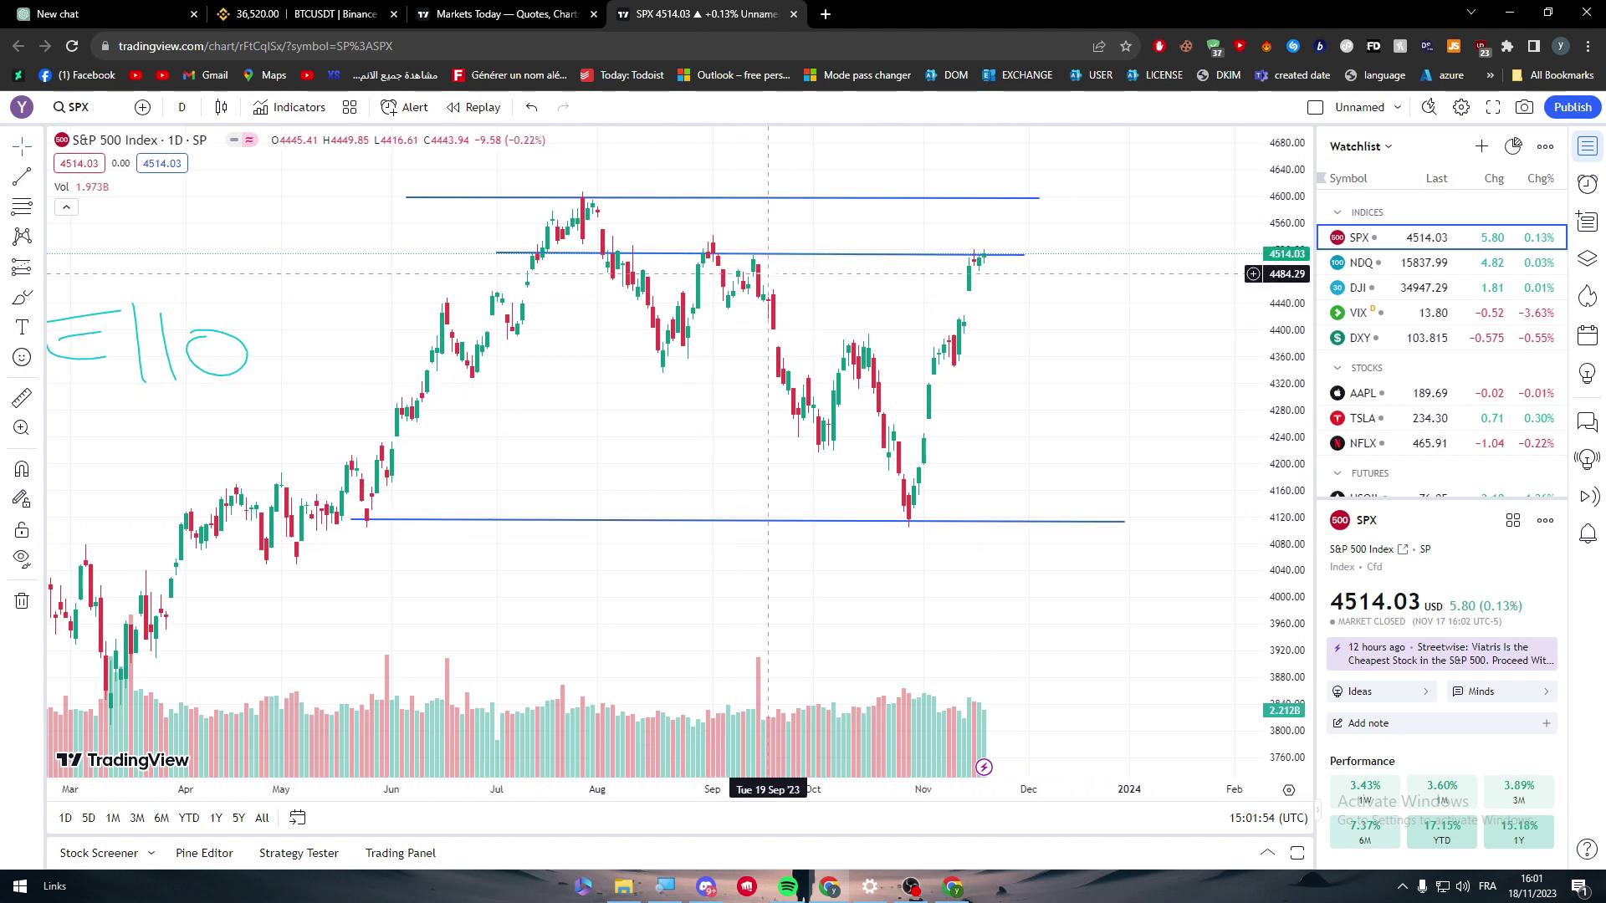
Step: Discard the stray '88' interval entry and turn on magnet snapping for drawings
type("88")
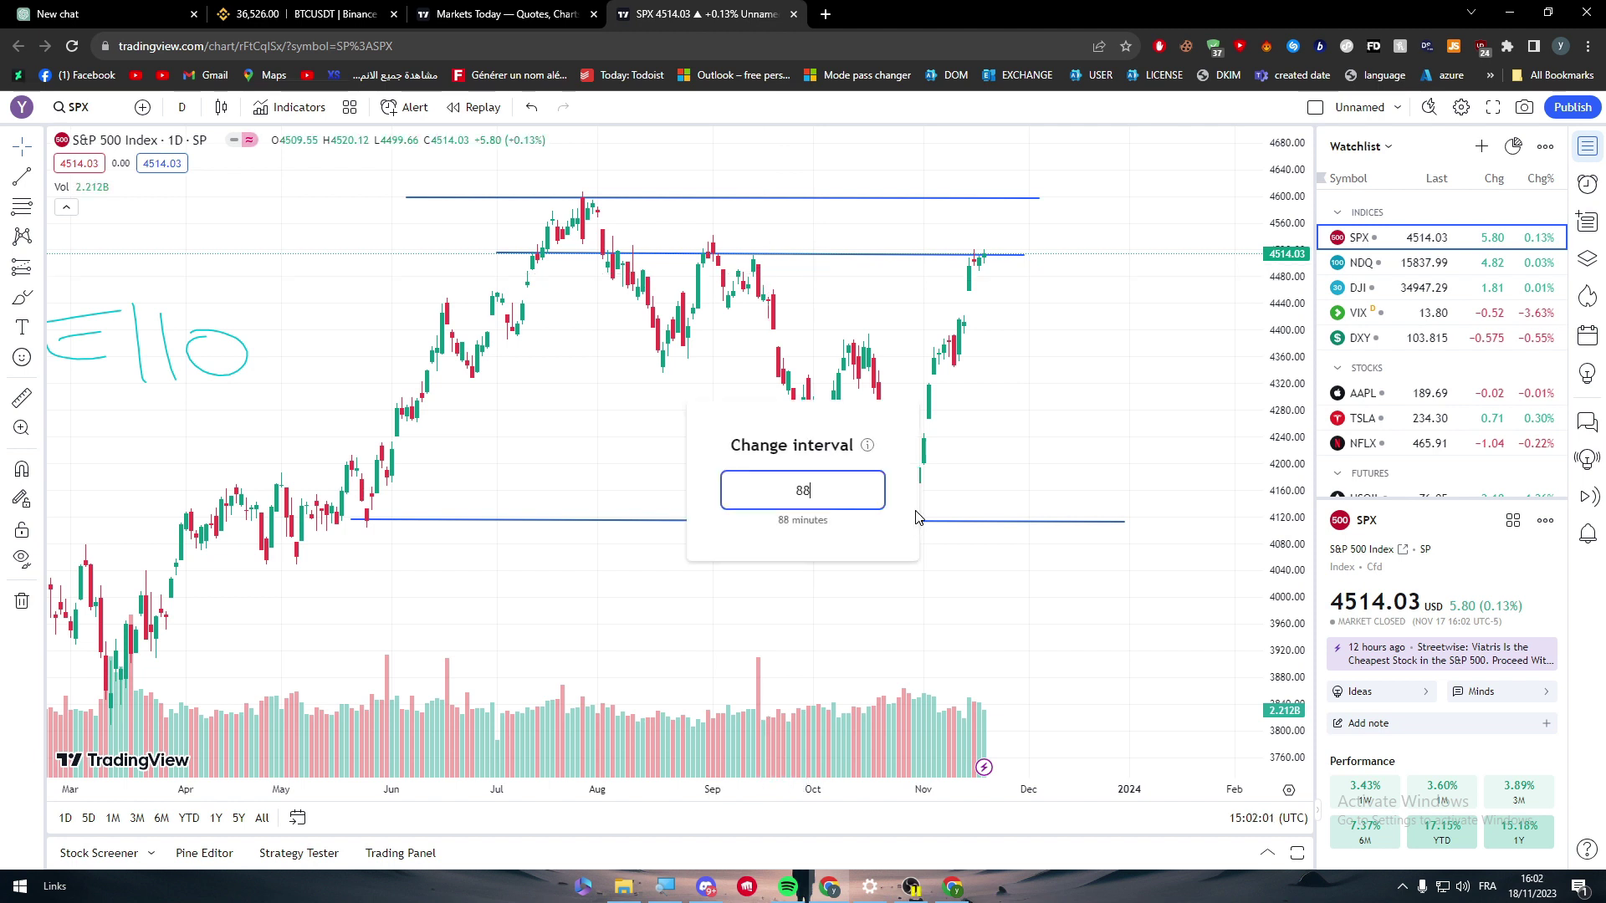
left_click(22, 469)
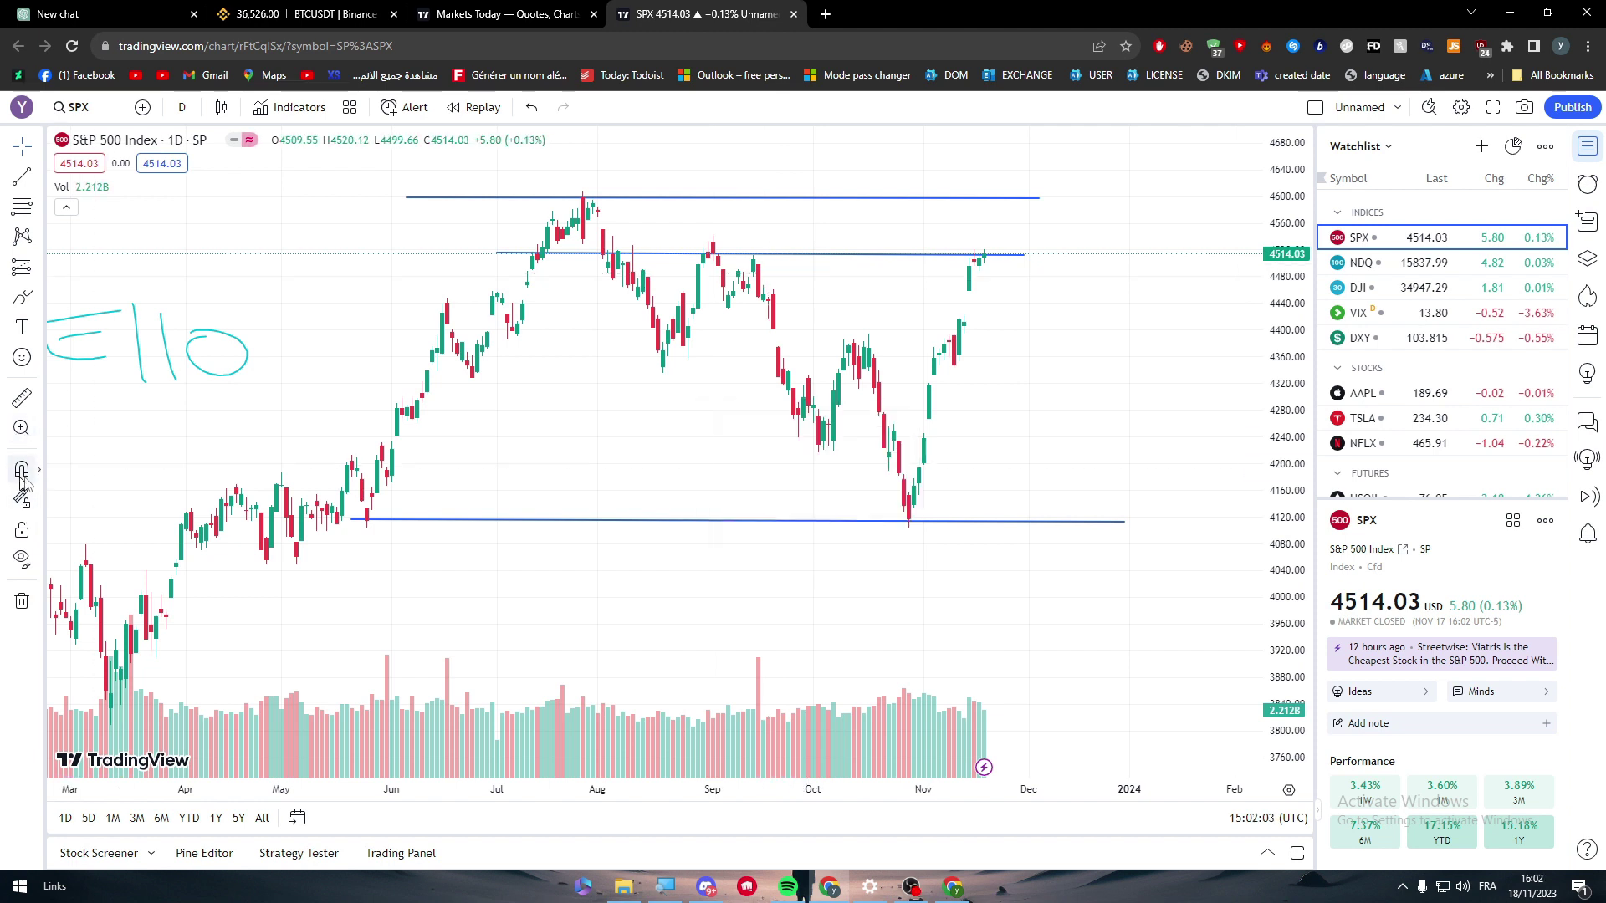
mouse_move(497, 404)
left_mouse_down()
mouse_move(572, 443)
mouse_move(440, 492)
left_mouse_up()
left_click(276, 502)
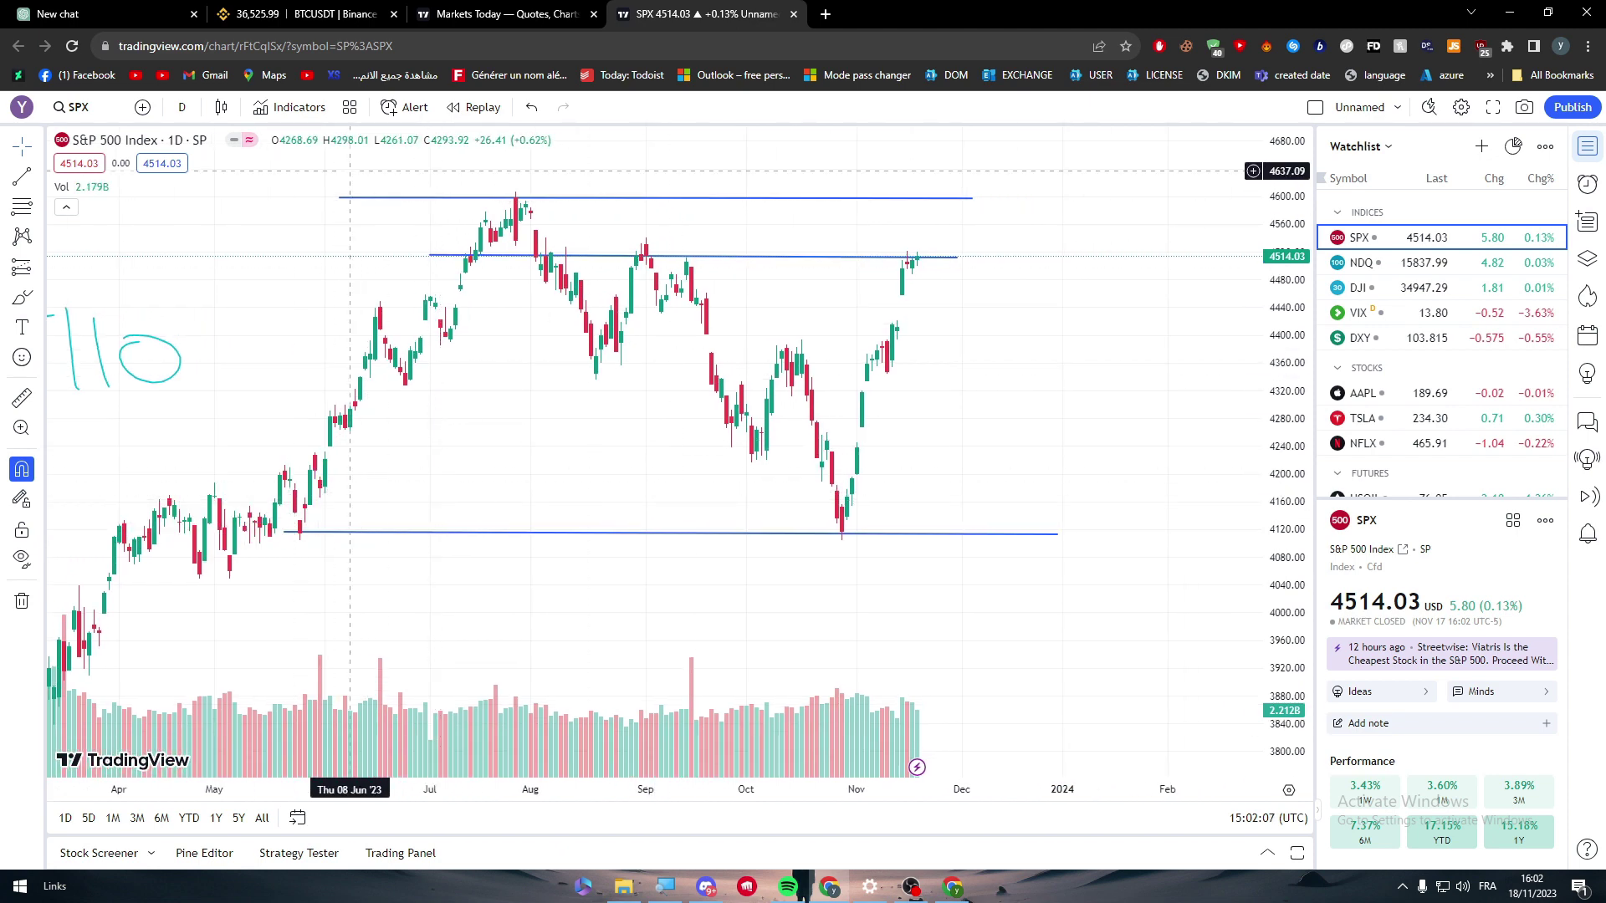
left_click(413, 107)
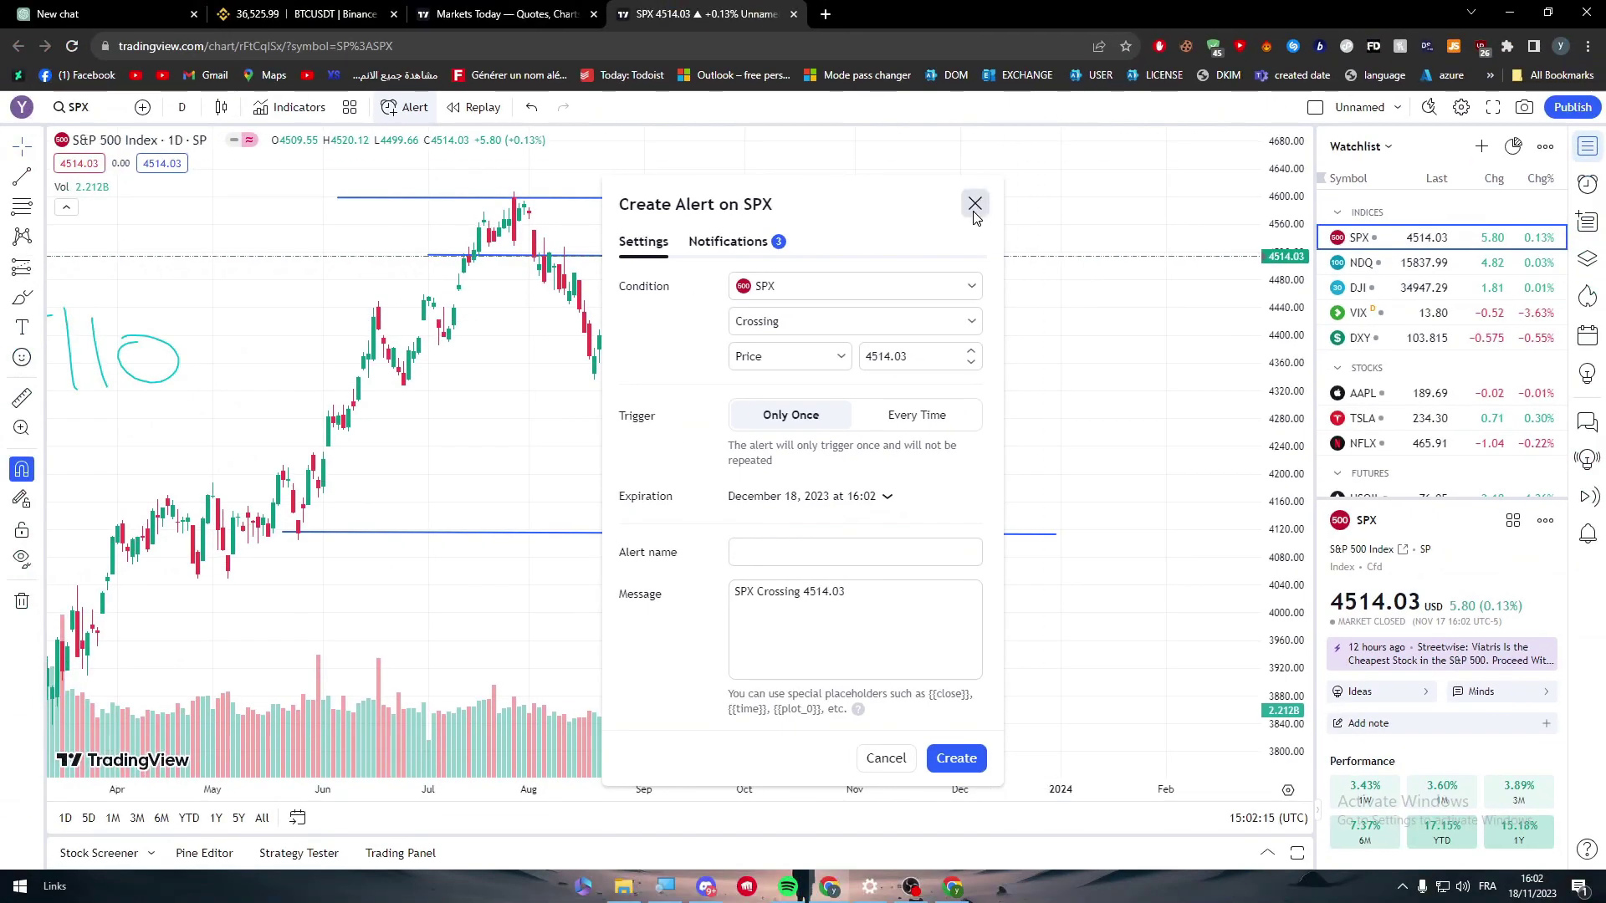
left_click(974, 205)
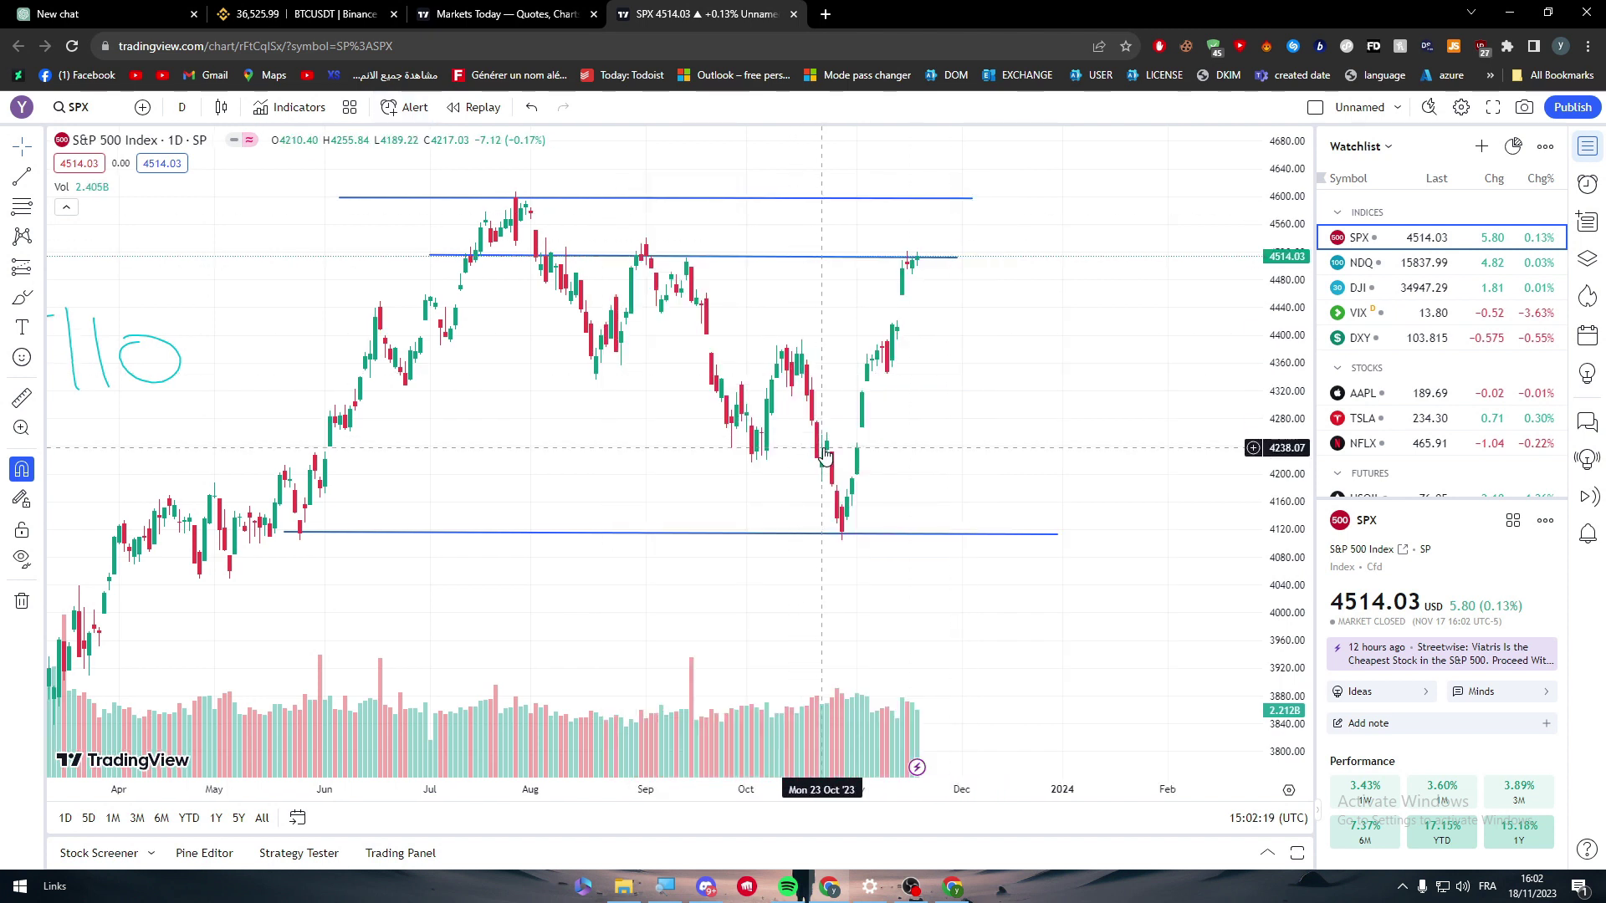
Step: Start bar replay from a June bar at 3x speed
left_click(485, 111)
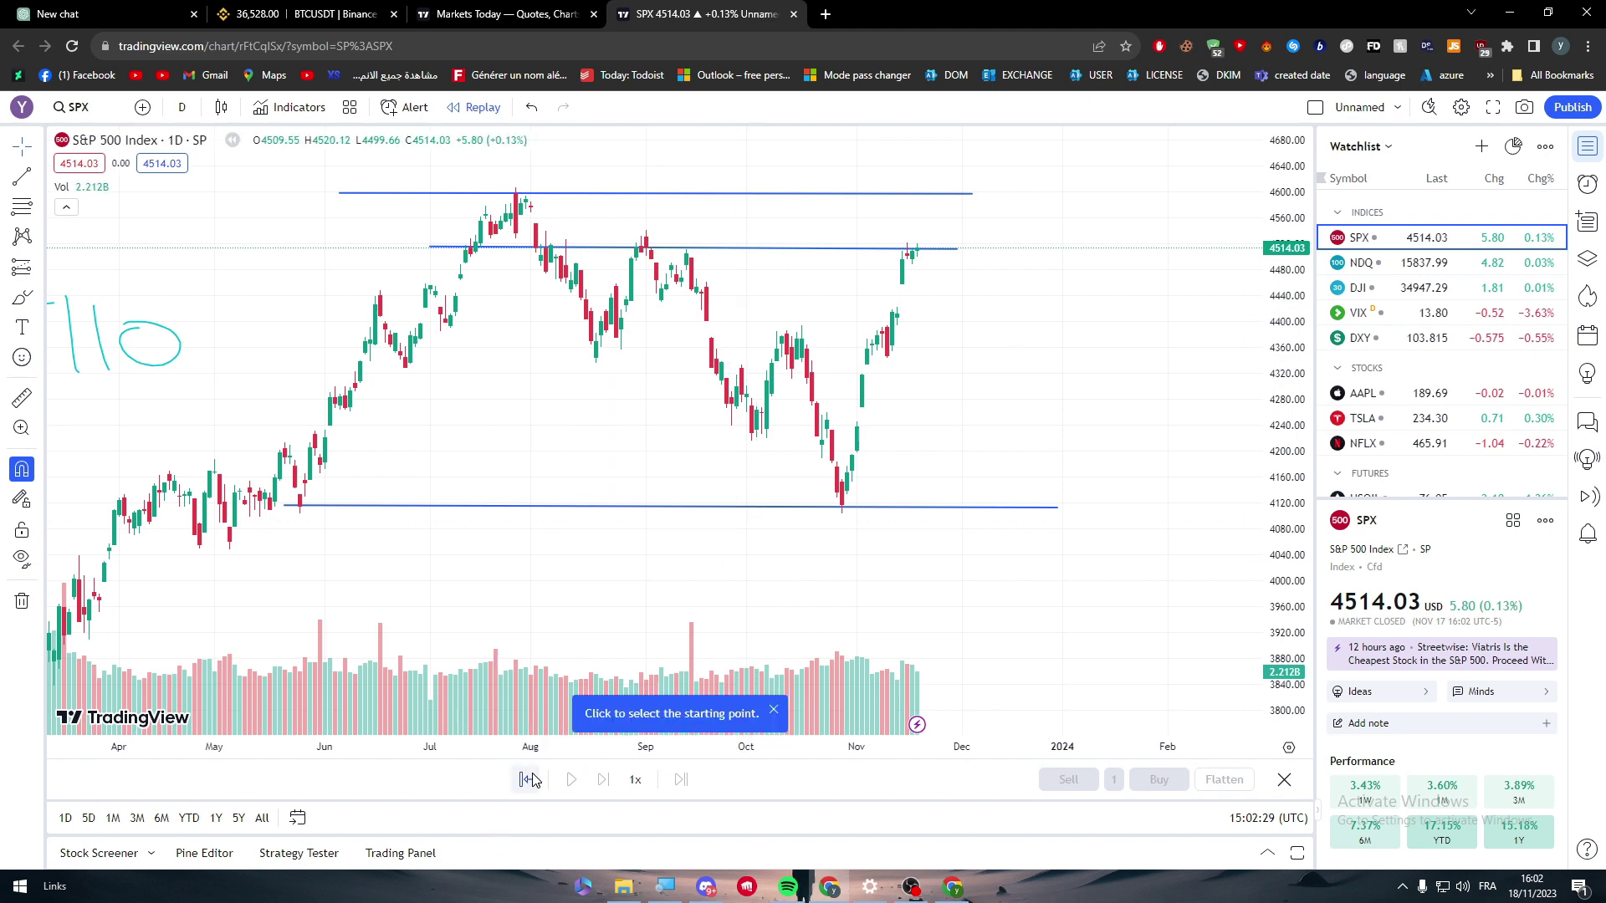
left_click(385, 444)
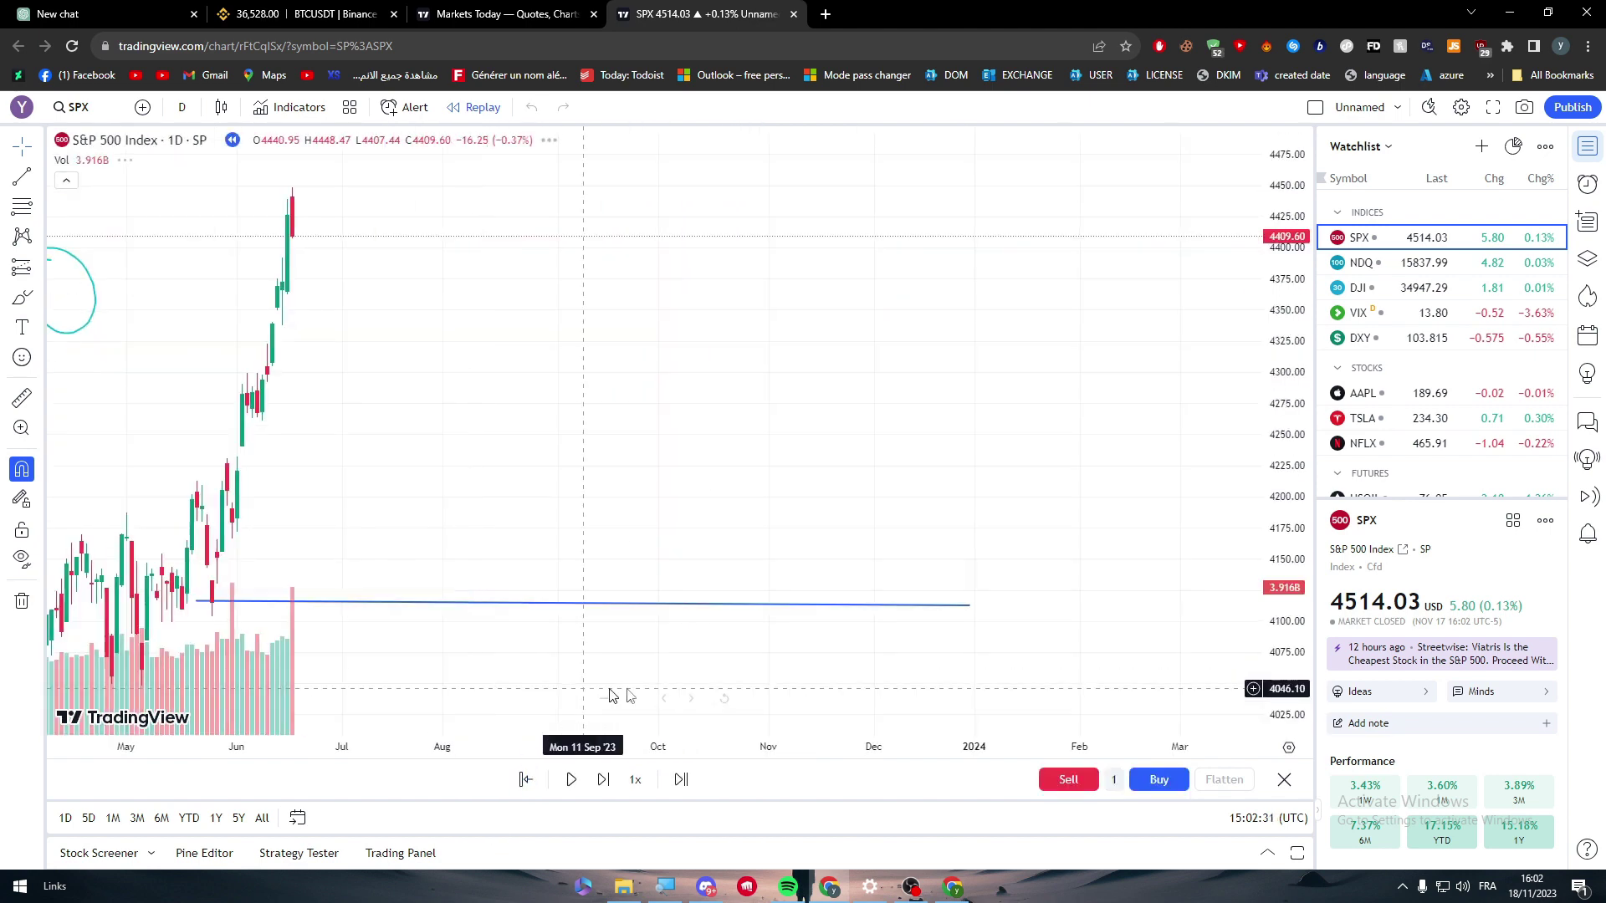
left_click_drag(1101, 519, 778, 536)
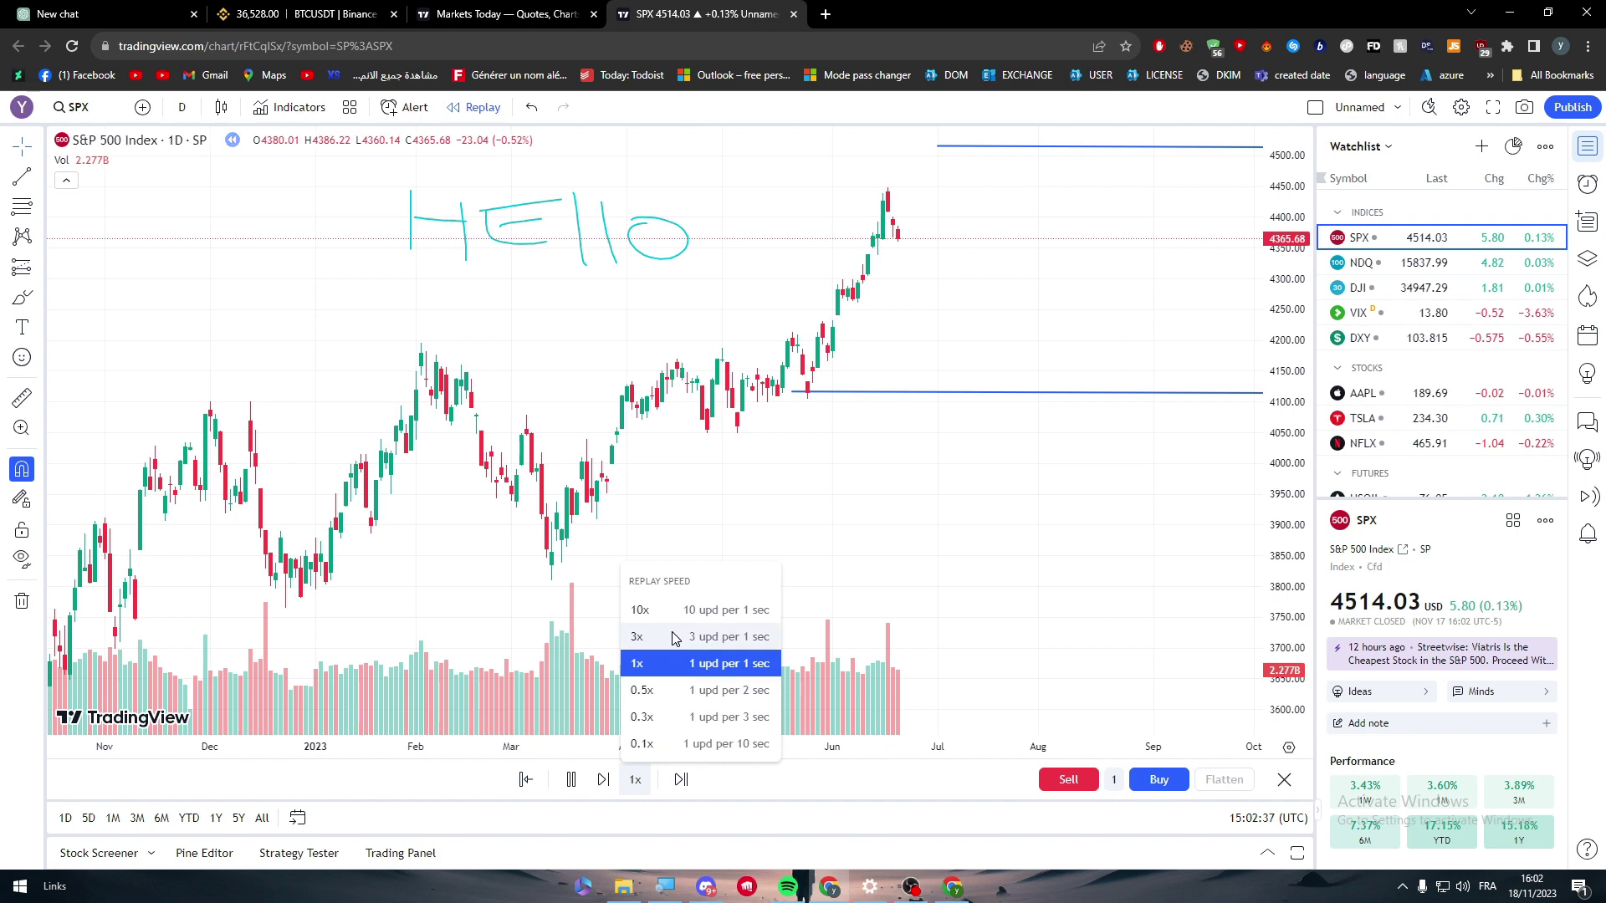
left_click(674, 638)
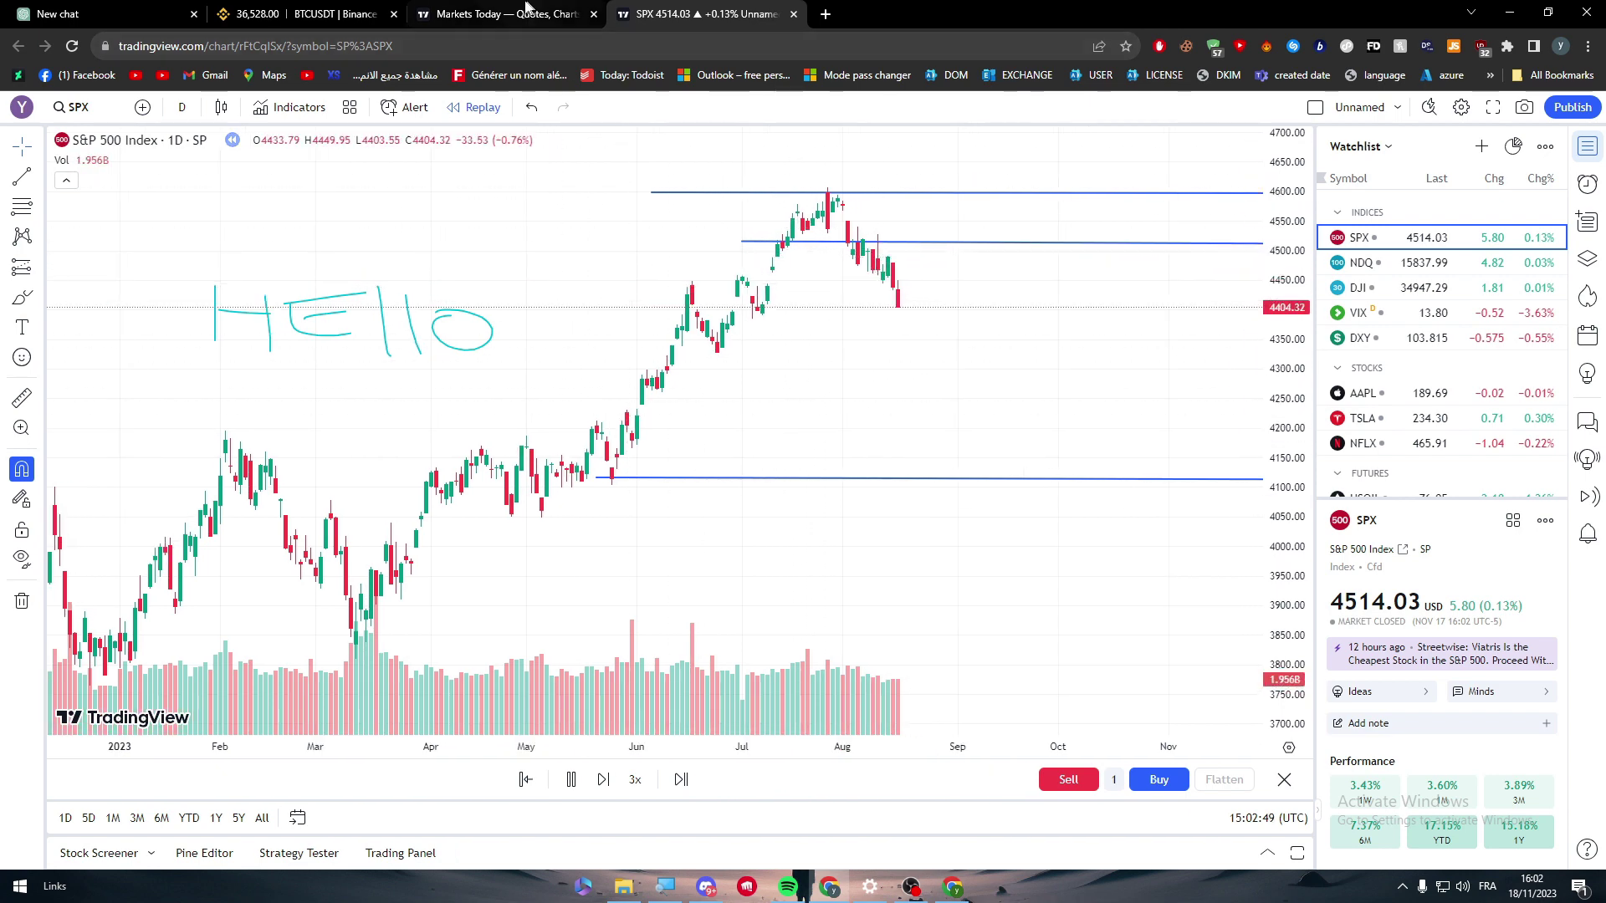
Step: Glance at the Binance BTCUSDT tab, return to the S&P 500 chart, and cancel the accidental '8' interval entry
left_click(318, 13)
left_click(703, 13)
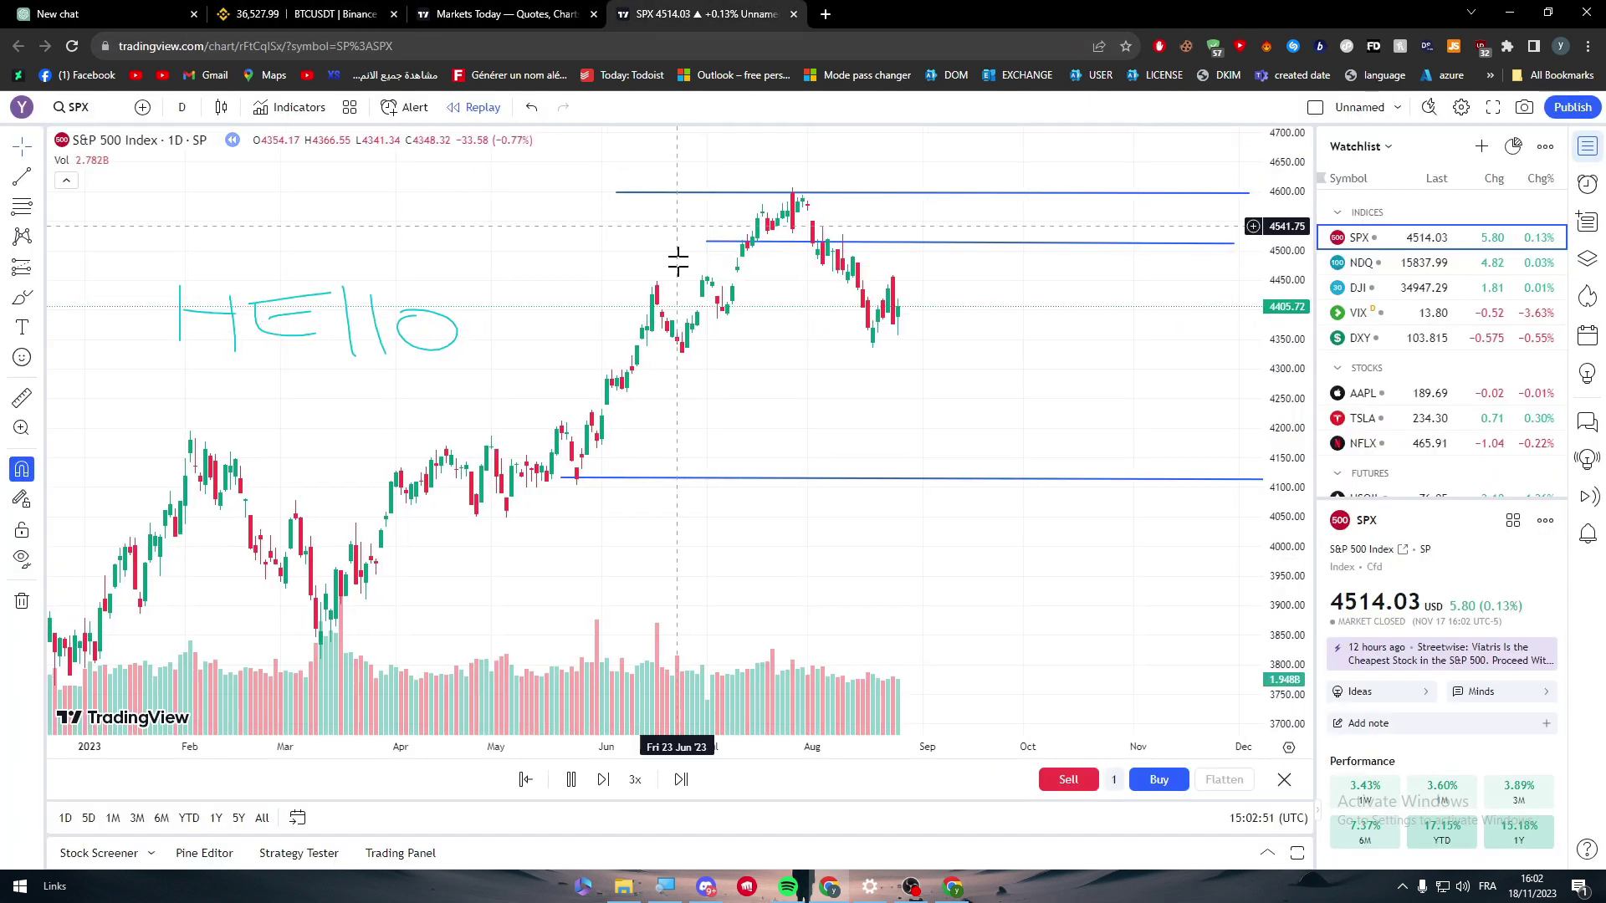
type("8")
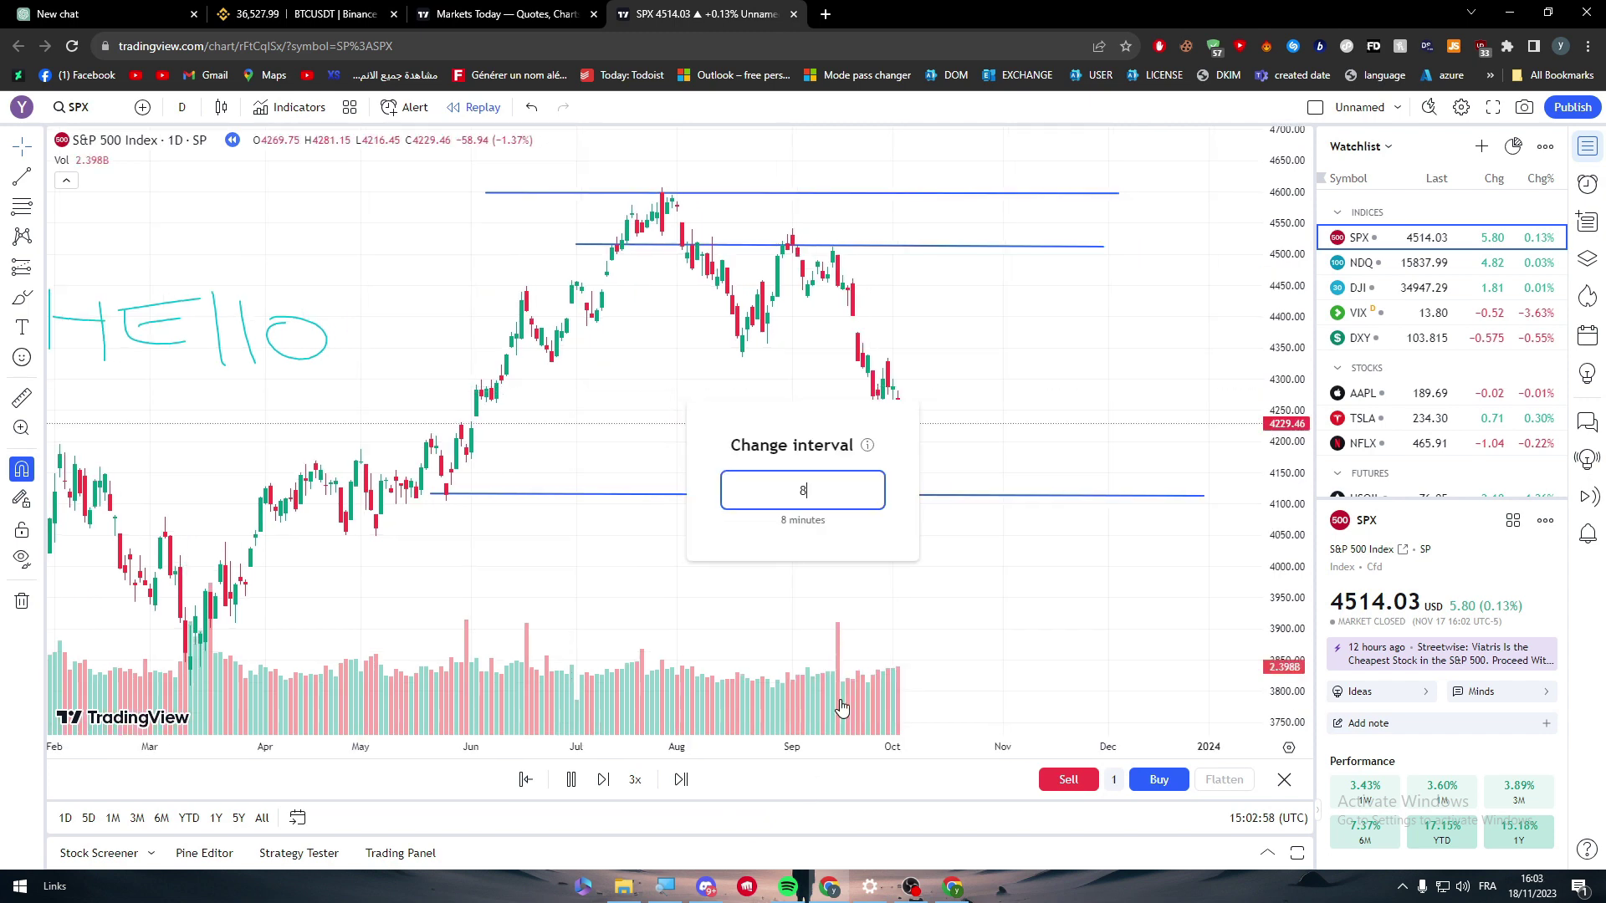
key("Return")
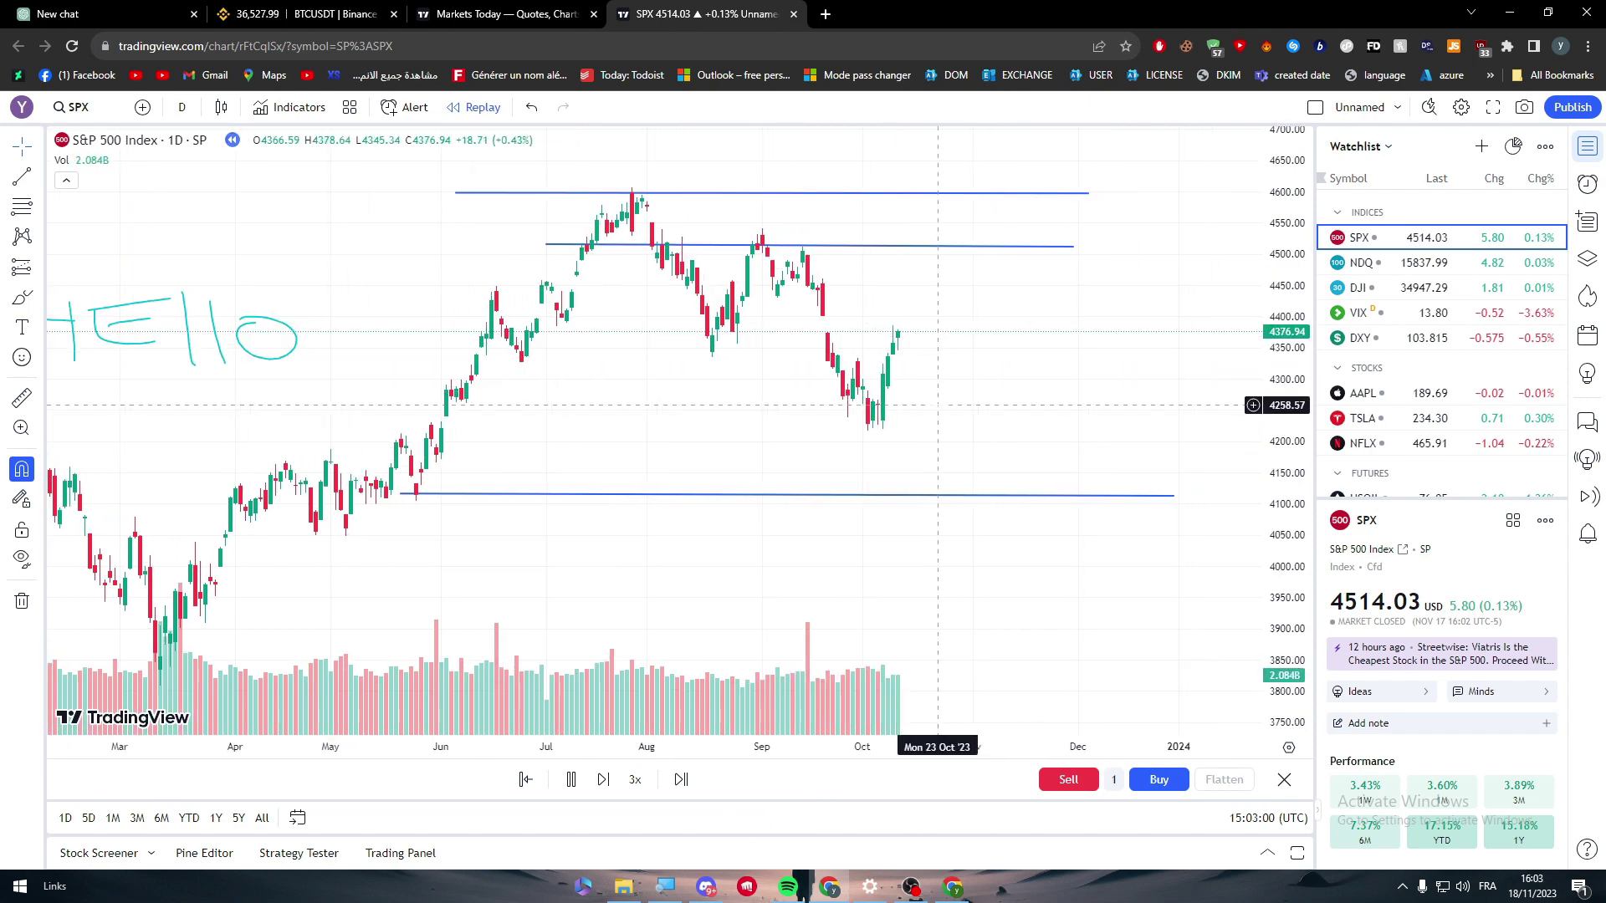